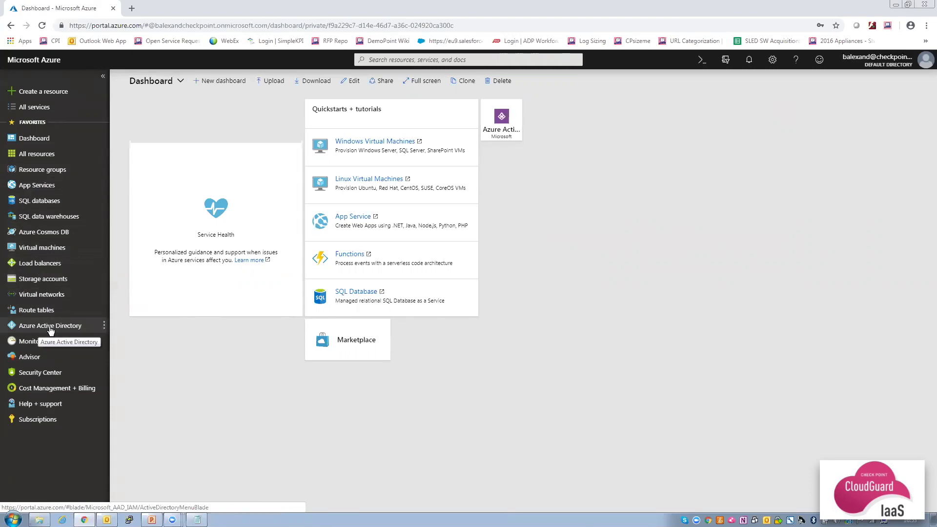
From Resource groups, go to Virtual networks and start a new virtual network.
click(48, 174)
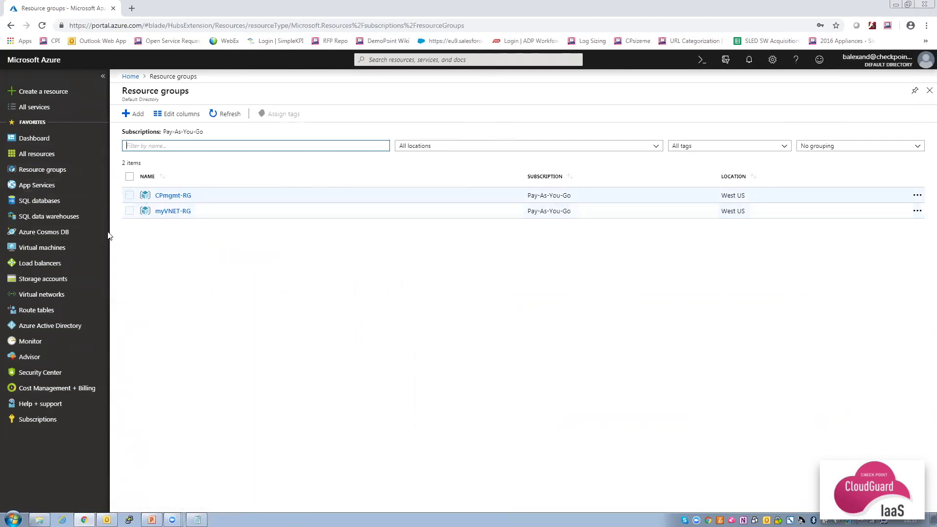
click(40, 296)
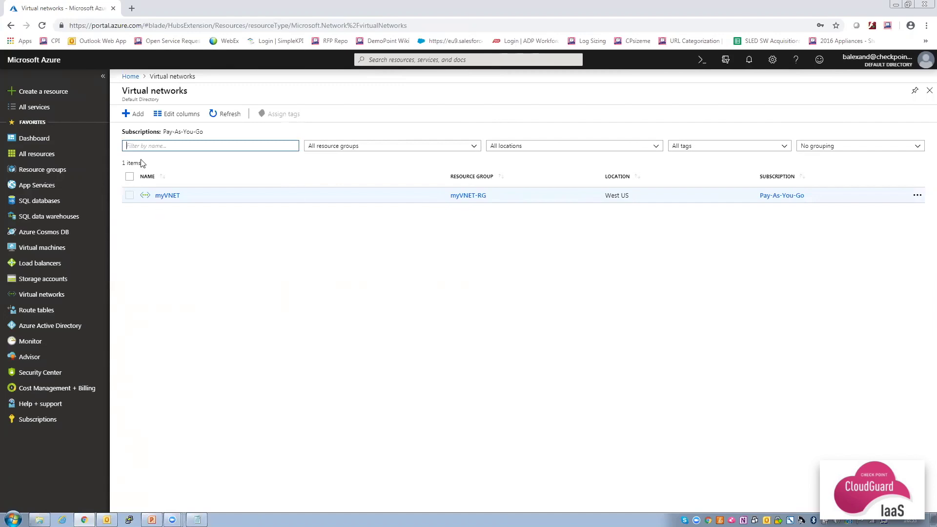
click(137, 115)
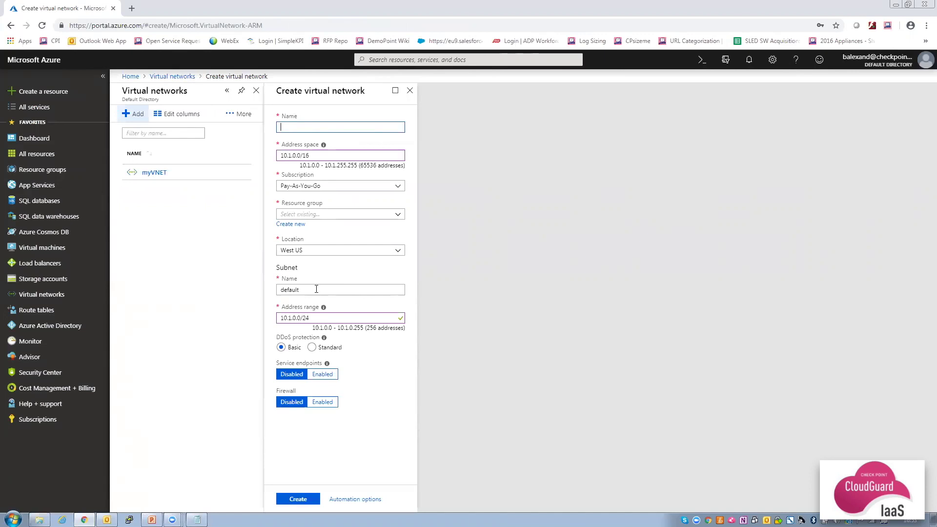
Discard the unfinished network form and view myVNET's subnets.
click(151, 173)
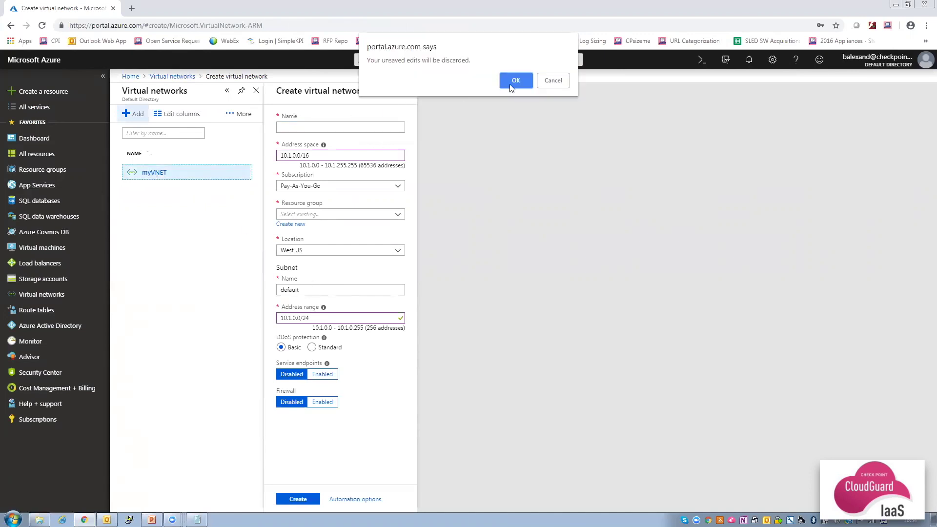
click(515, 81)
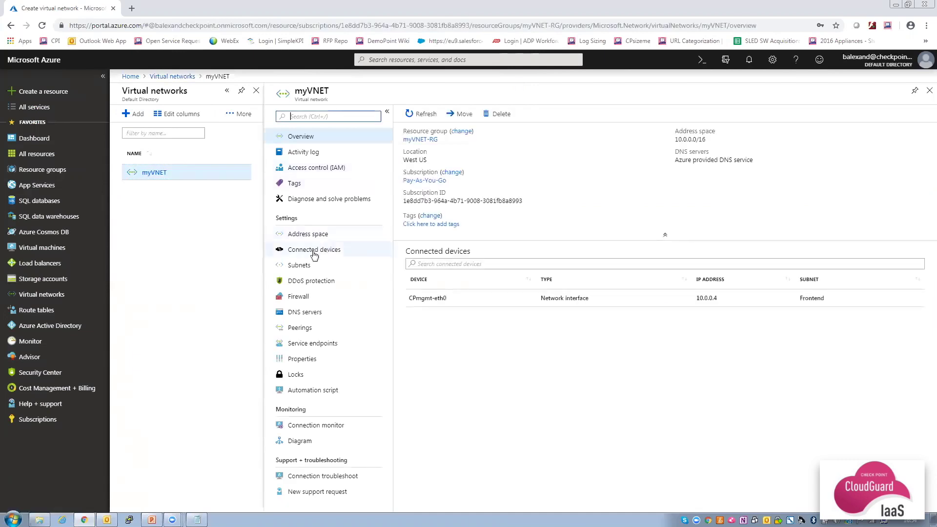
click(298, 268)
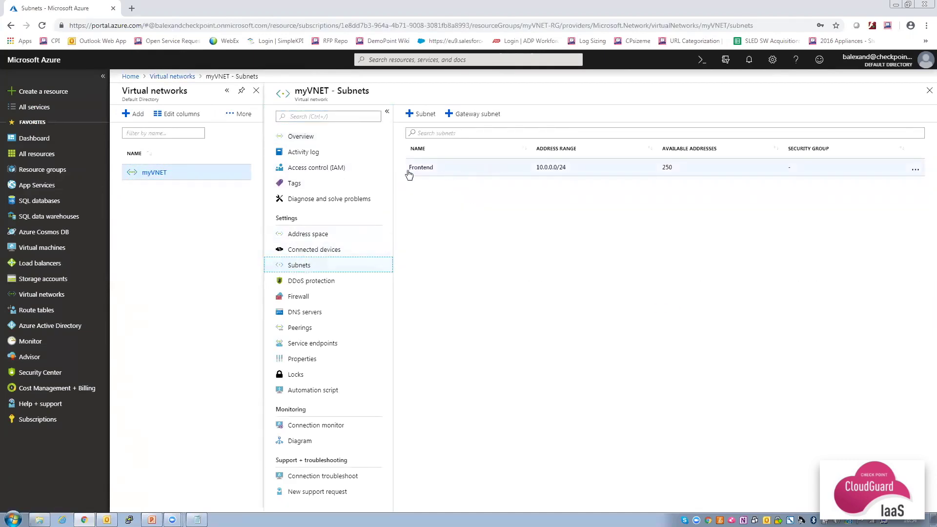
Add a subnet named Backend to myVNET.
click(422, 117)
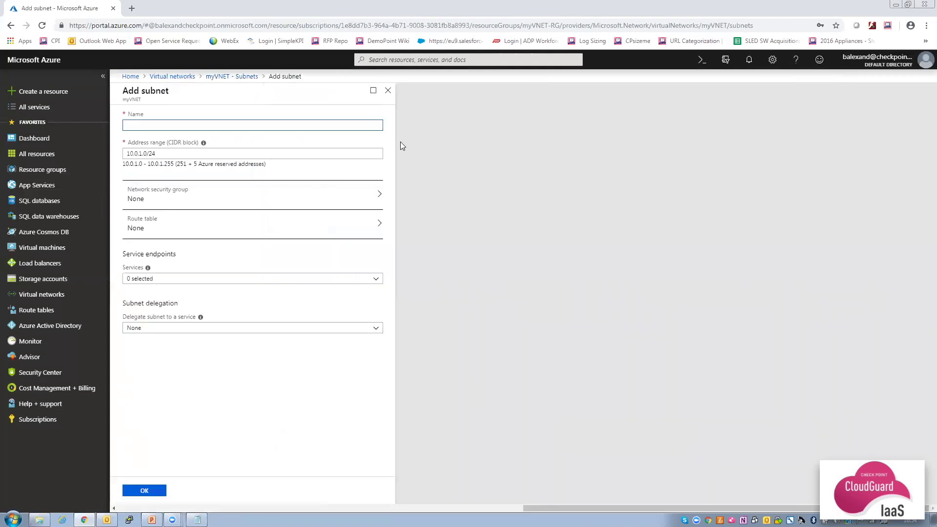
text(Backend)
click(144, 492)
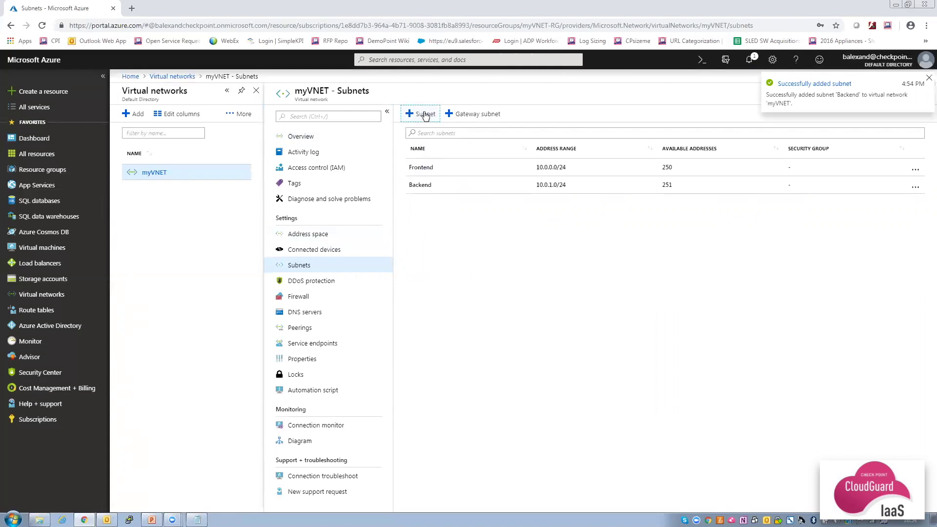
Create a Web subnet (10.0.2.0/24) in myVNET, making three subnets.
click(422, 113)
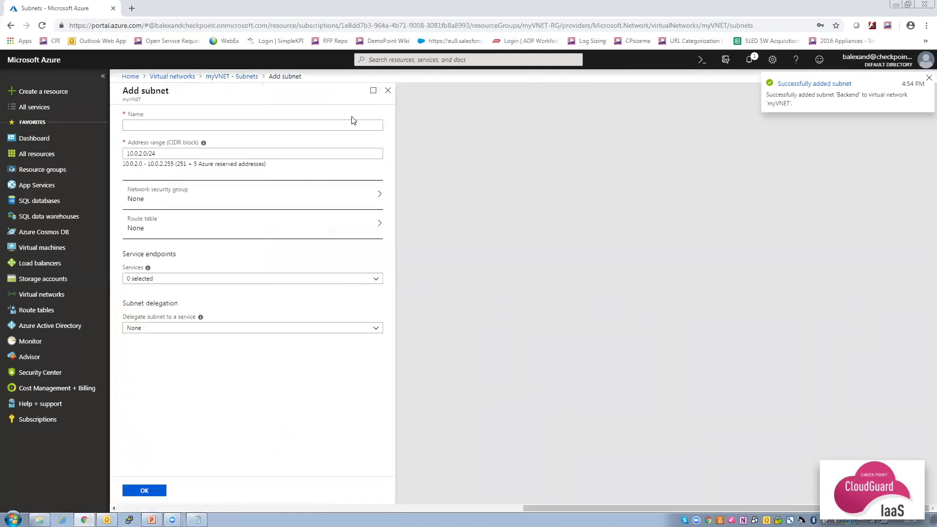
click(352, 123)
text(Web)
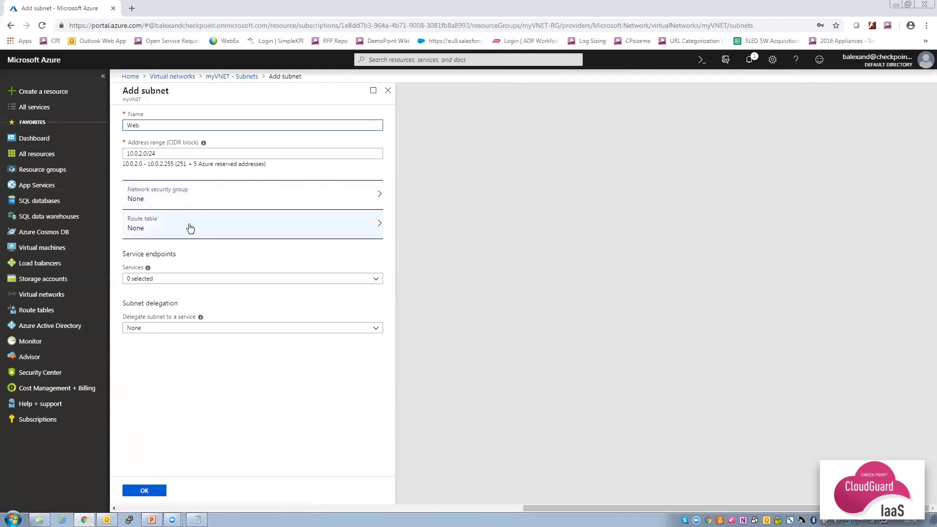
click(144, 491)
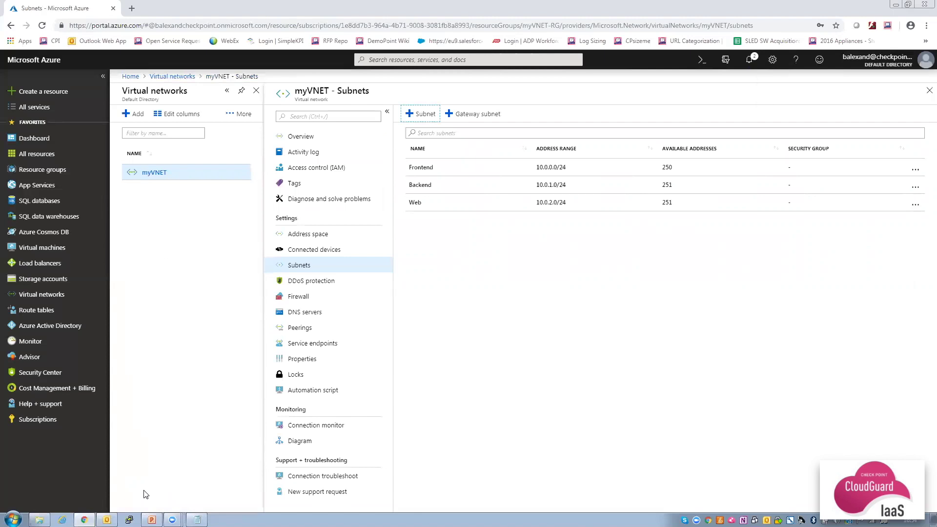
Search the Marketplace for 'check point' and start a Check Point Security Management deployment.
click(54, 94)
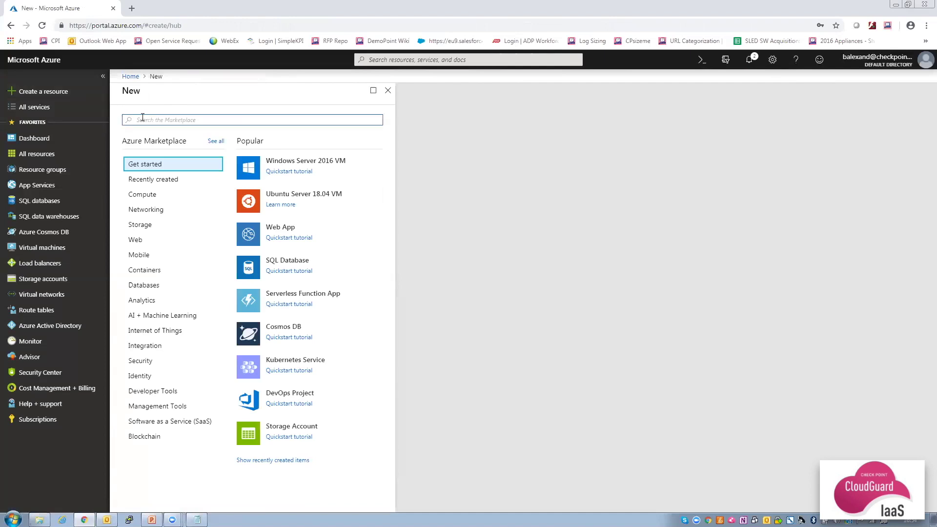
text(check point)
key(Return)
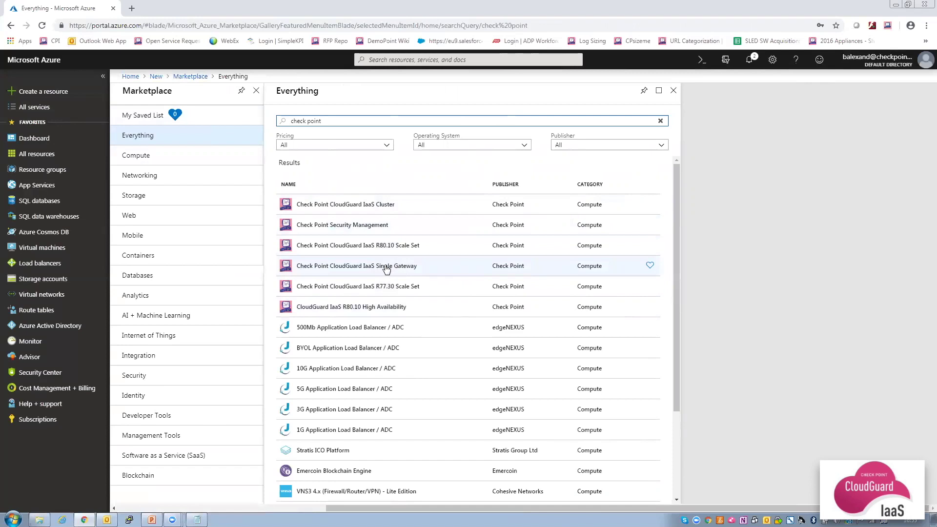
click(360, 228)
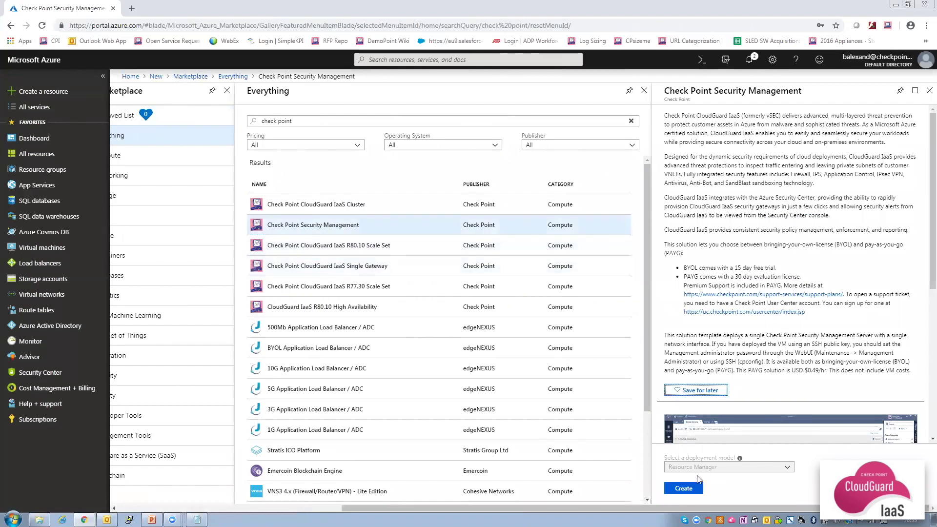
click(683, 490)
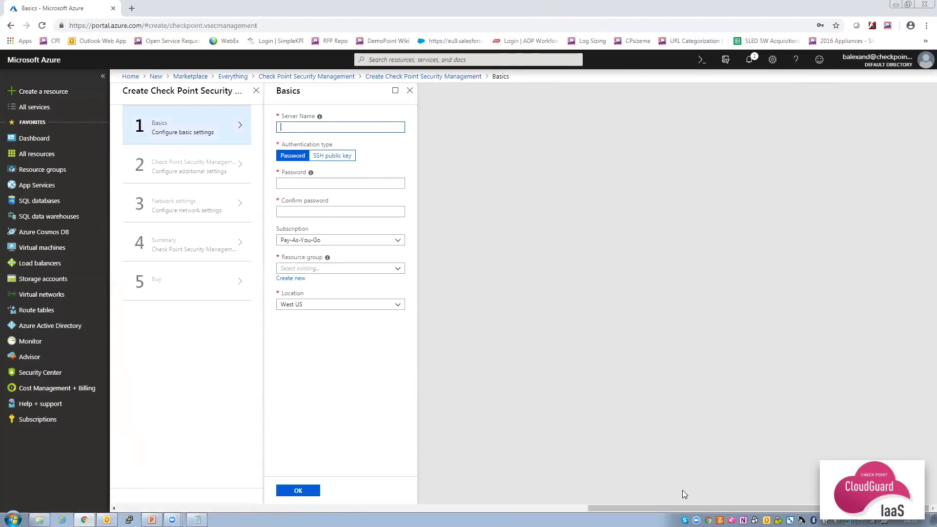
Name the server CPmgmt2 and enter and confirm the admin password.
text(CPmgmt2)
click(312, 183)
text(•••)
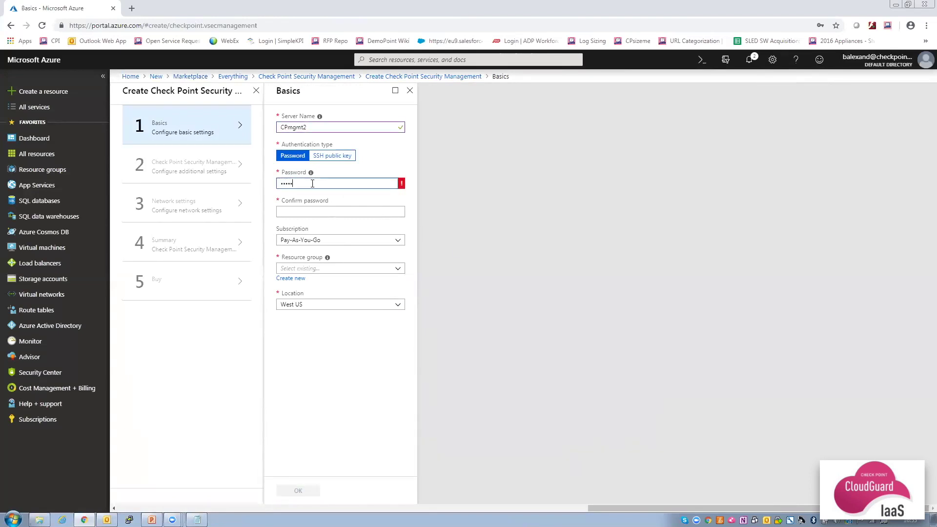
text(•)
key(Tab)
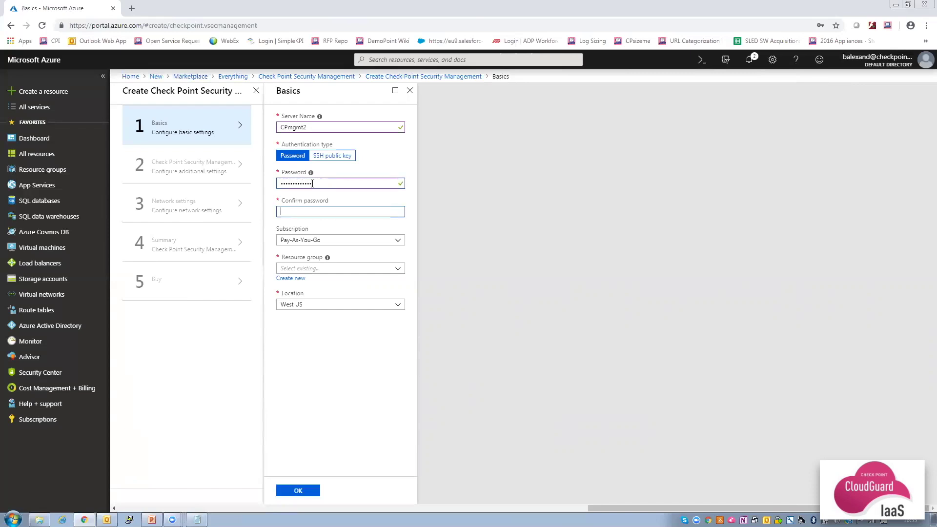
text(••••••••)
Create the new resource group CPmgmt2-RG and finish the Basics step.
click(296, 278)
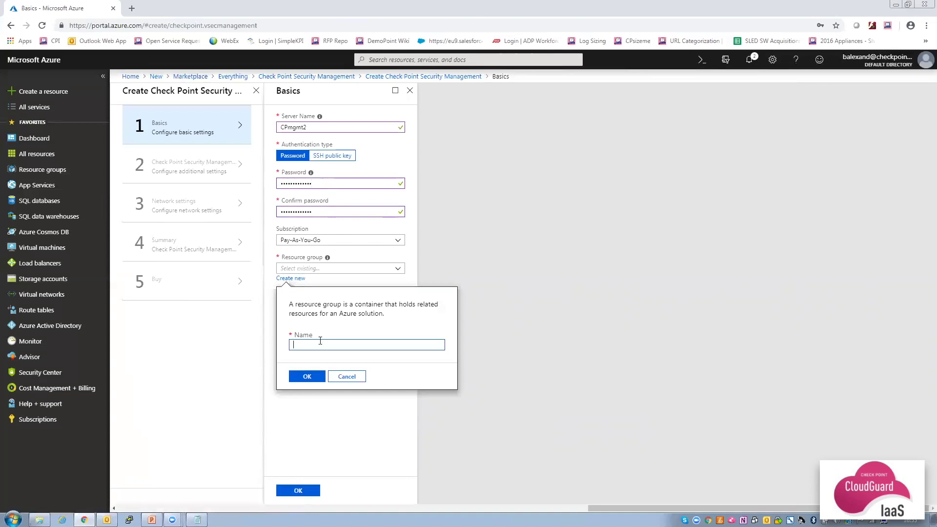
text(CPmgmt2-RG)
click(306, 376)
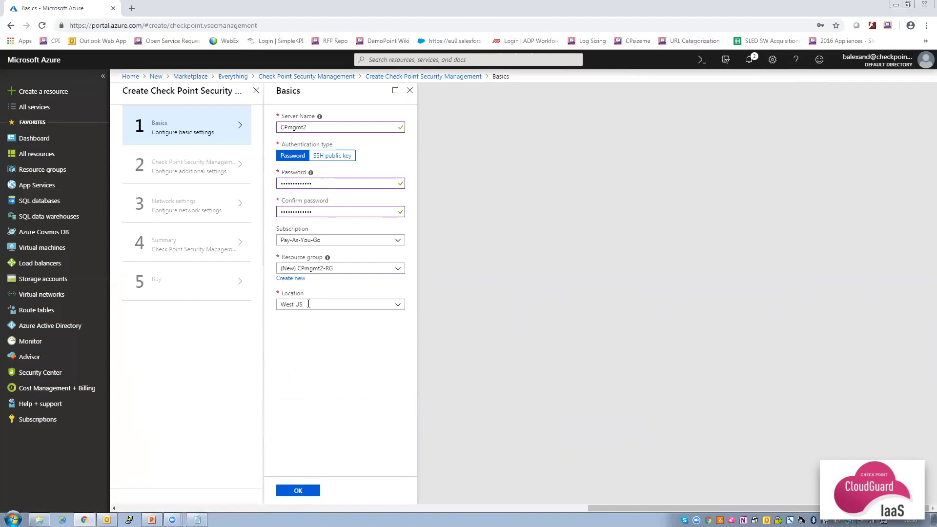
click(298, 490)
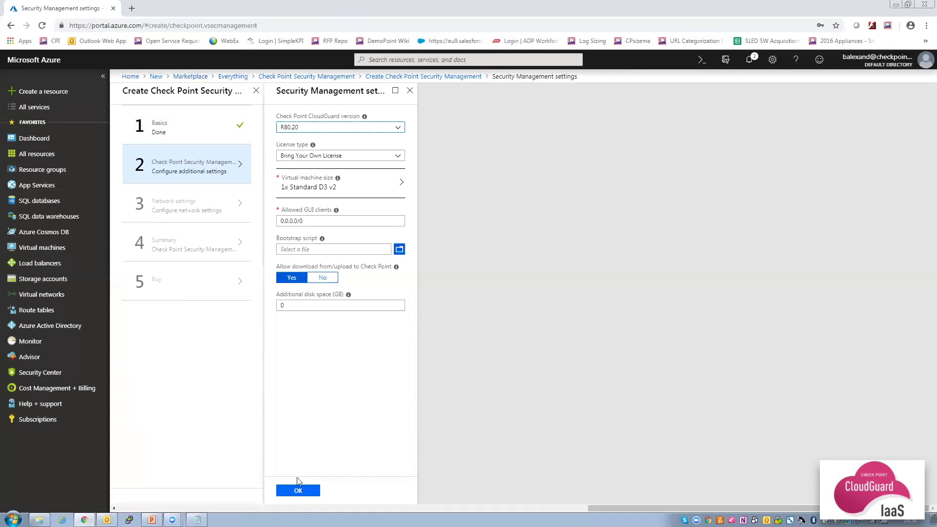
Keep CloudGuard version R80.20 with Bring Your Own License and accept the management settings.
click(337, 129)
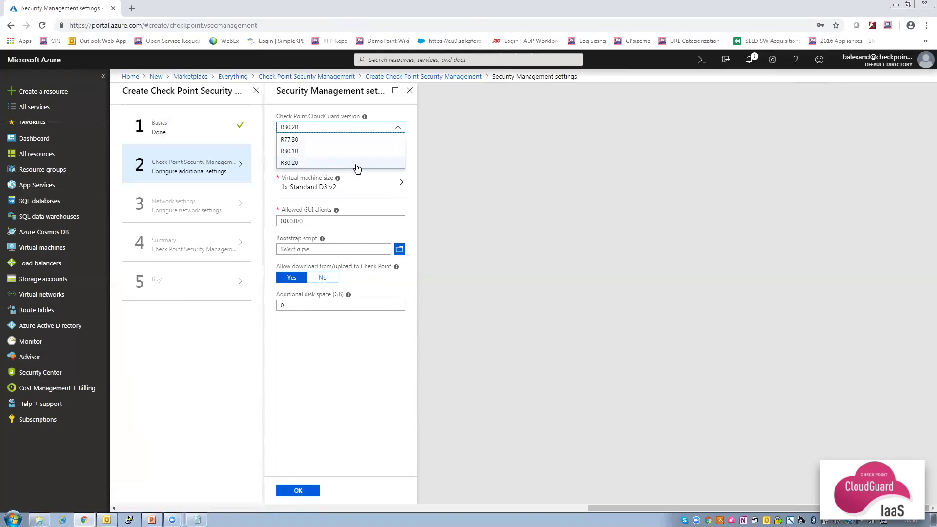
click(388, 165)
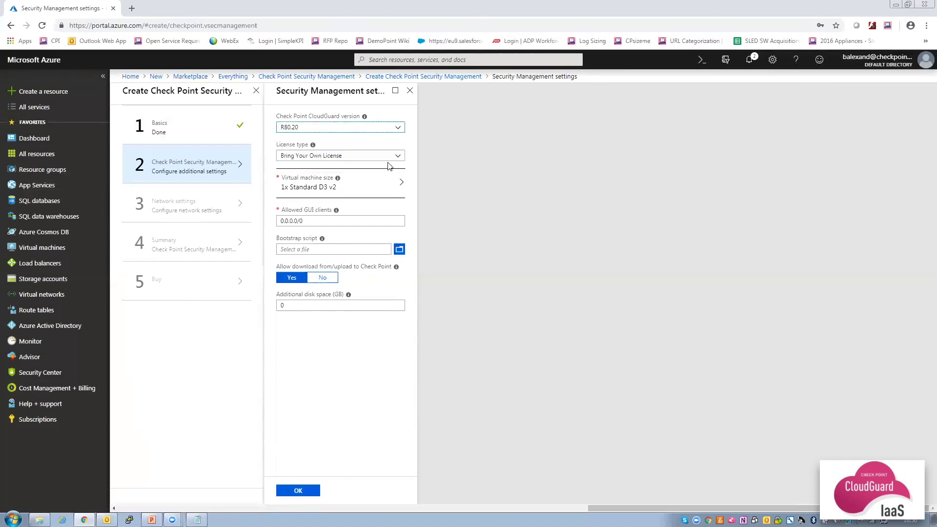
click(359, 158)
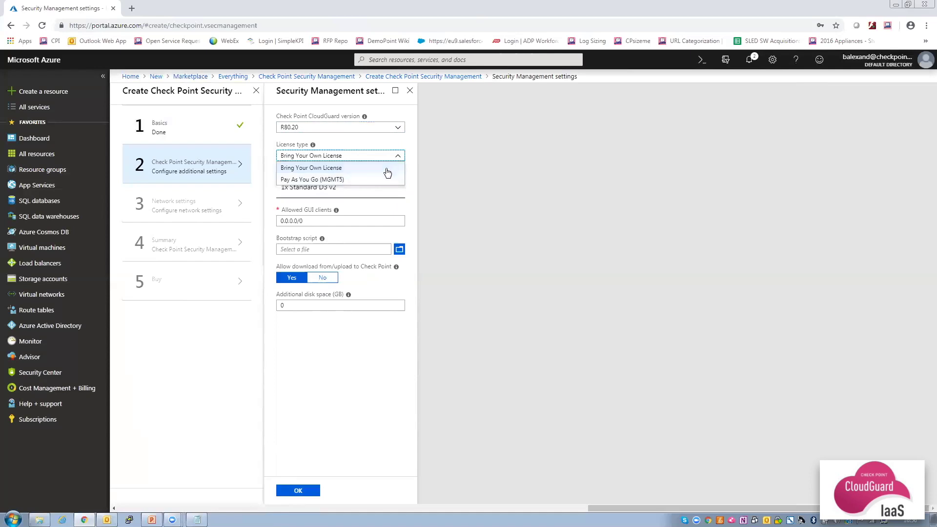
click(412, 159)
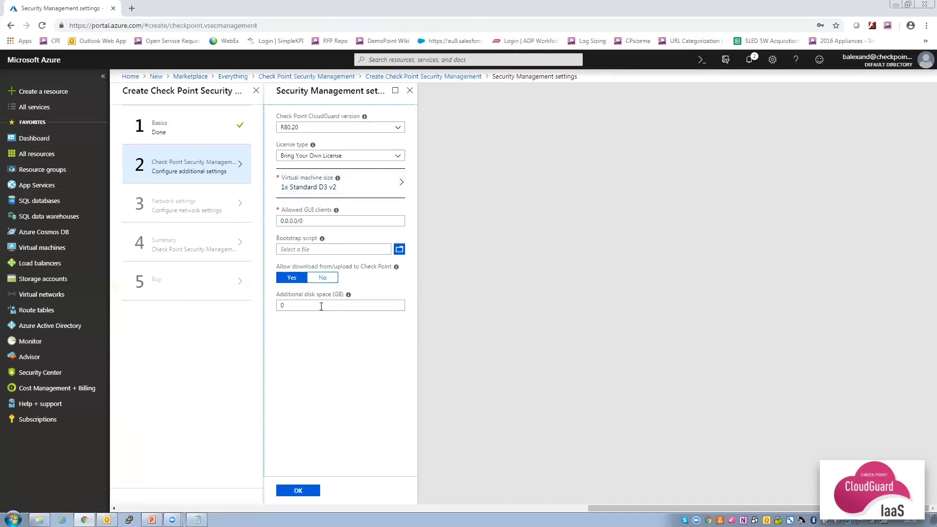
click(298, 491)
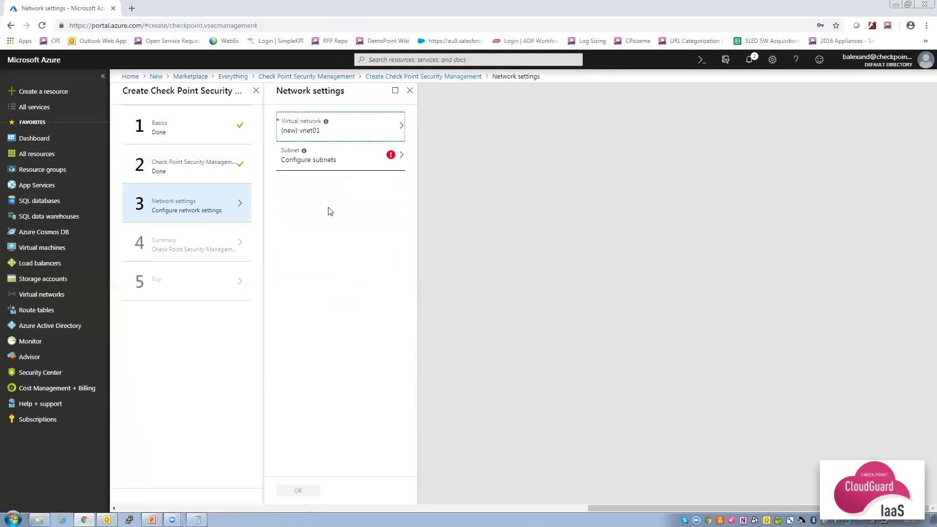
Use myVNET with the Frontend subnet (10.0.0.0/24) and confirm the network settings.
click(351, 131)
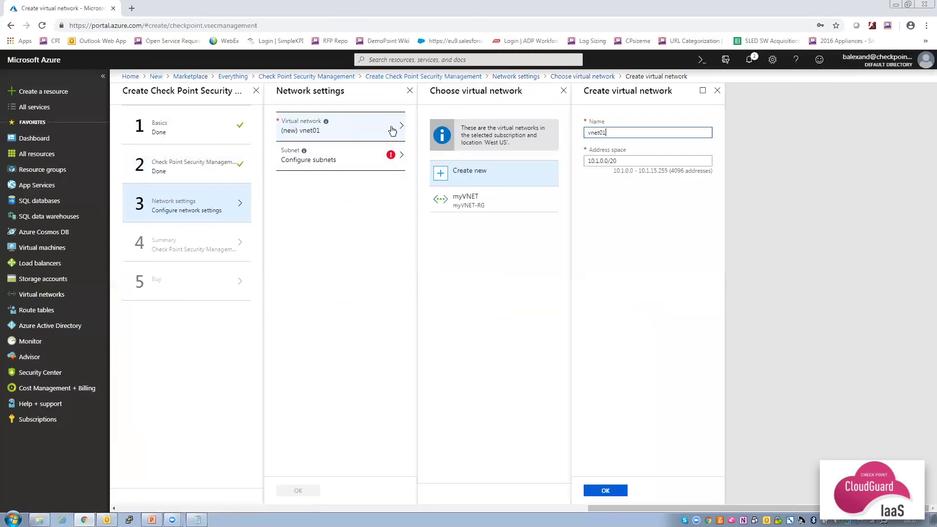
click(464, 197)
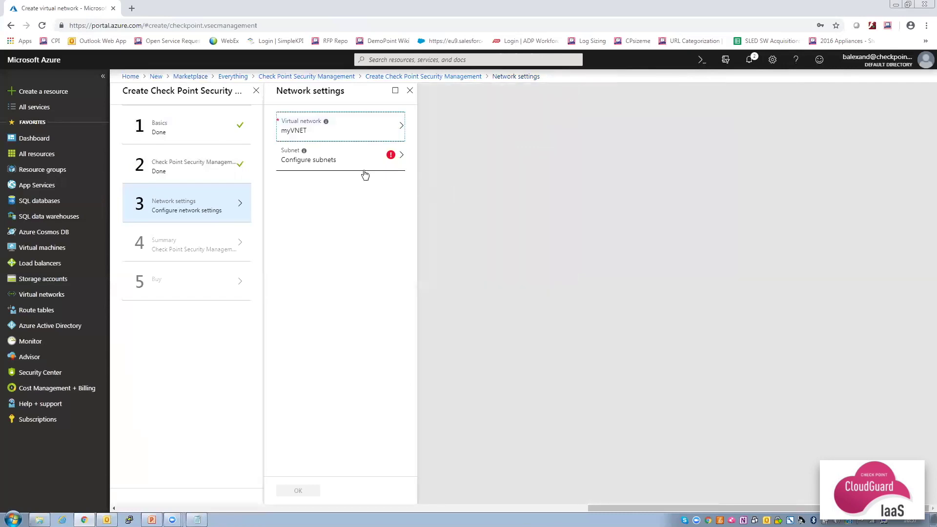
click(350, 161)
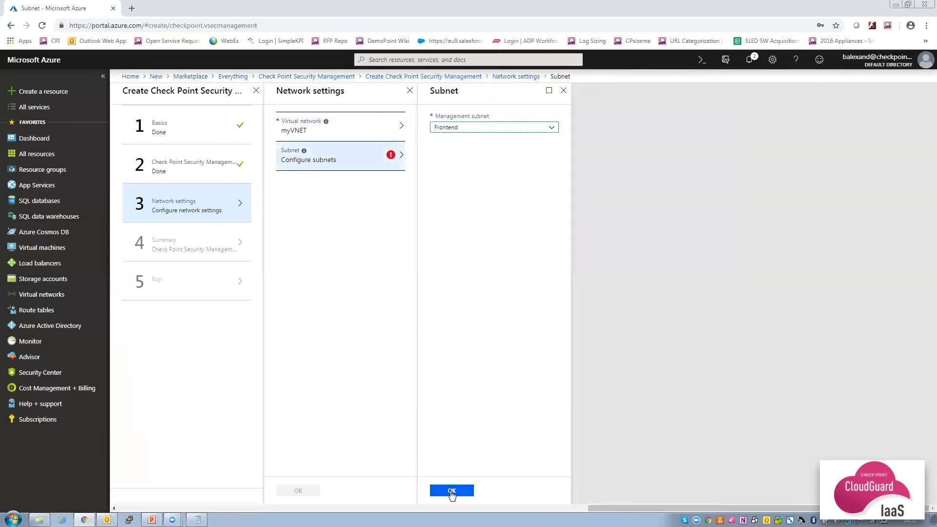
click(451, 491)
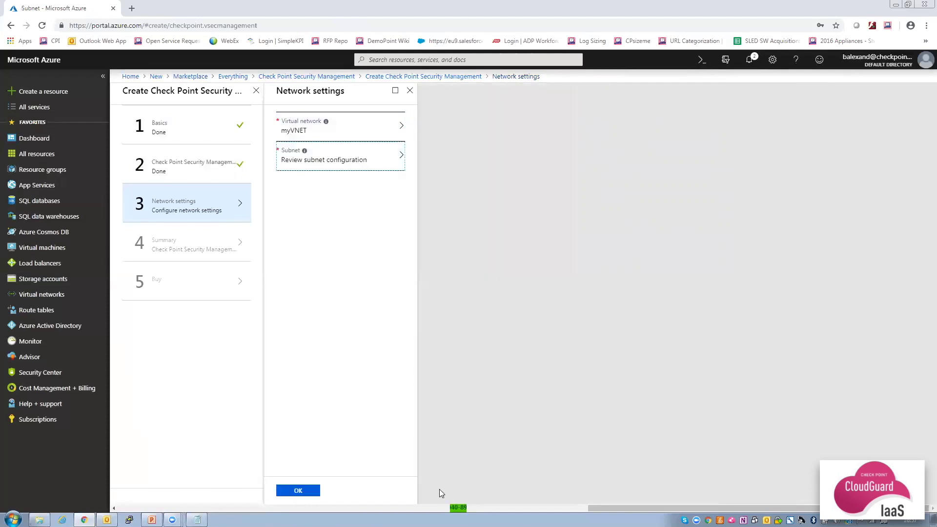
click(299, 490)
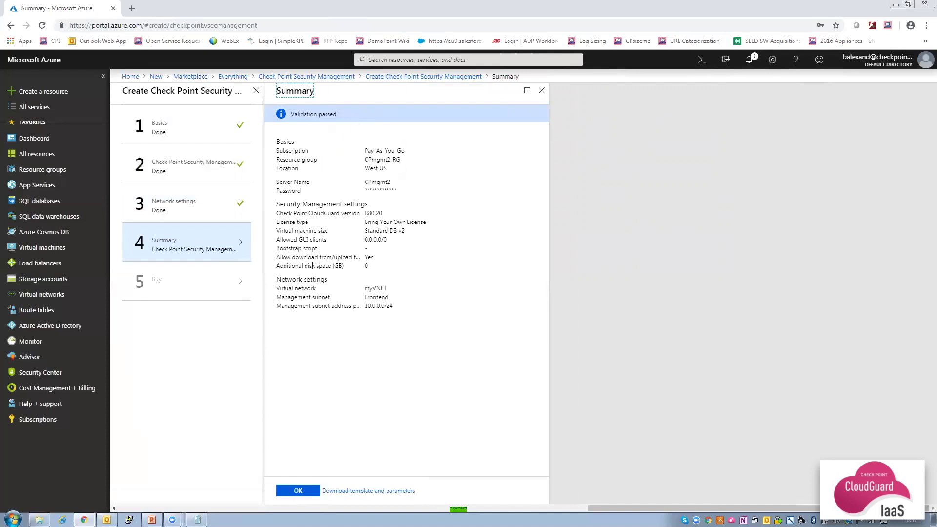
Accept the validated summary, cancel the deployment wizard, and list the resource groups.
click(299, 490)
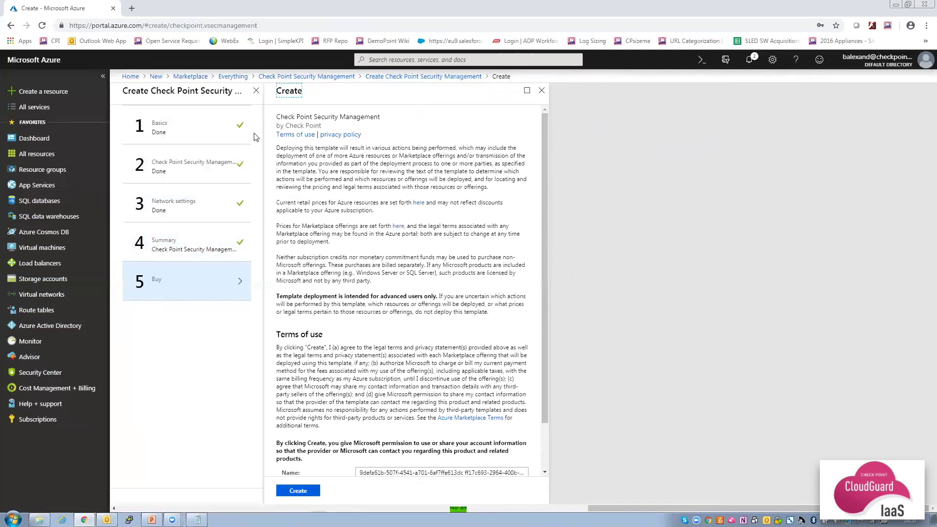
click(255, 93)
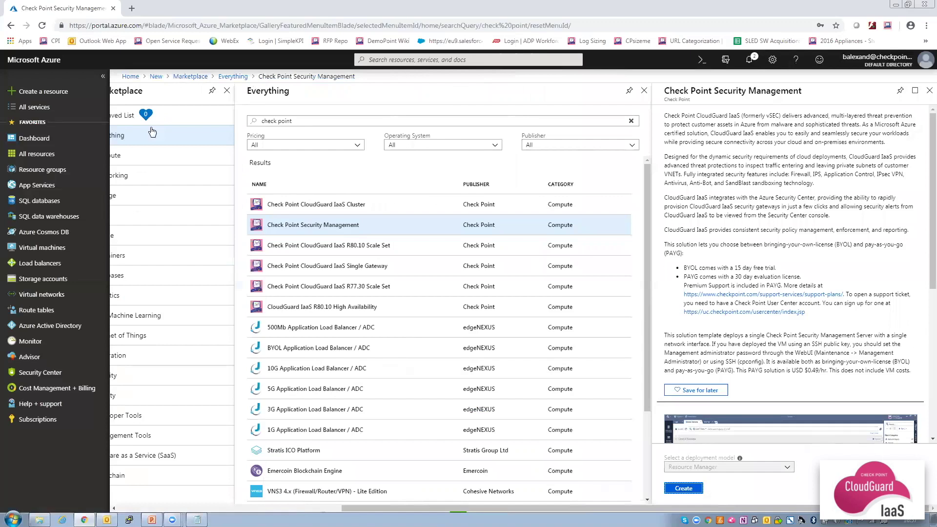
click(39, 172)
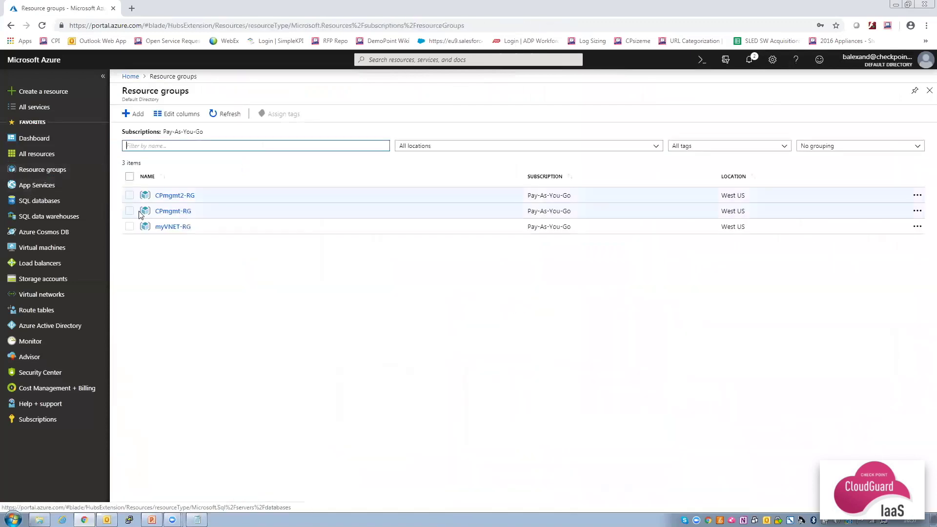
Delete the CPmgmt2-RG resource group, confirming by typing its name.
click(130, 195)
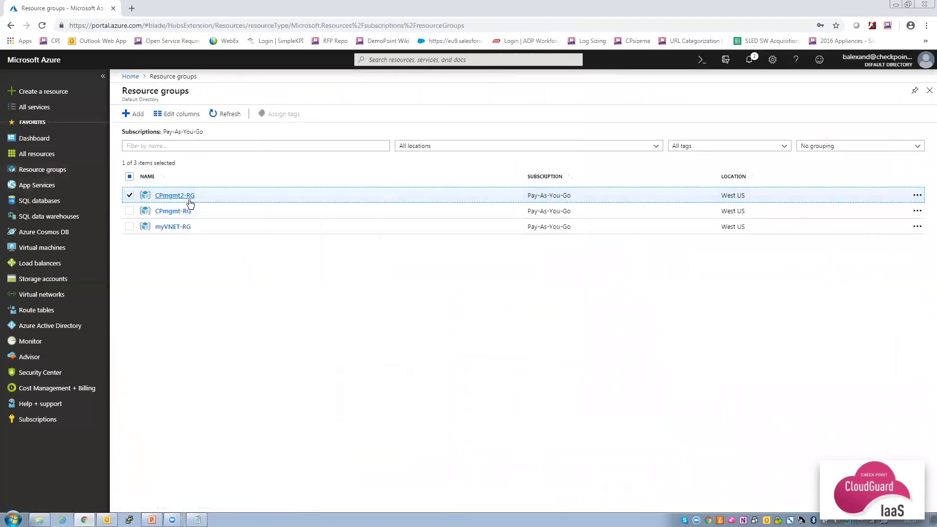
right_click(215, 200)
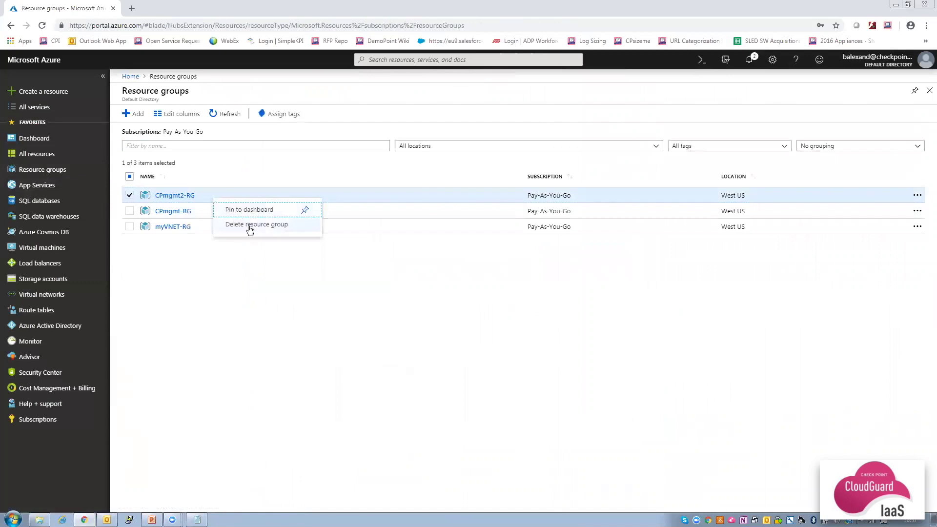
click(246, 225)
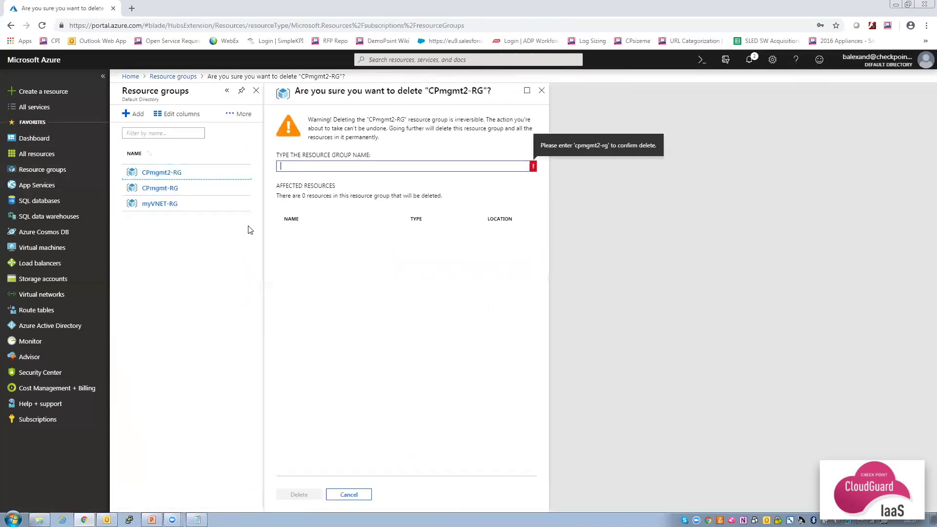
text(CPmgmt2-RG)
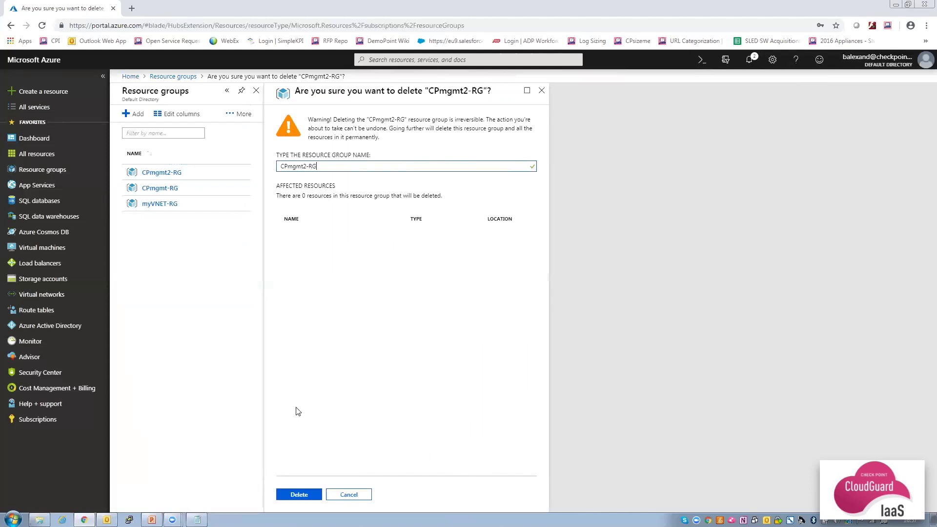
click(303, 495)
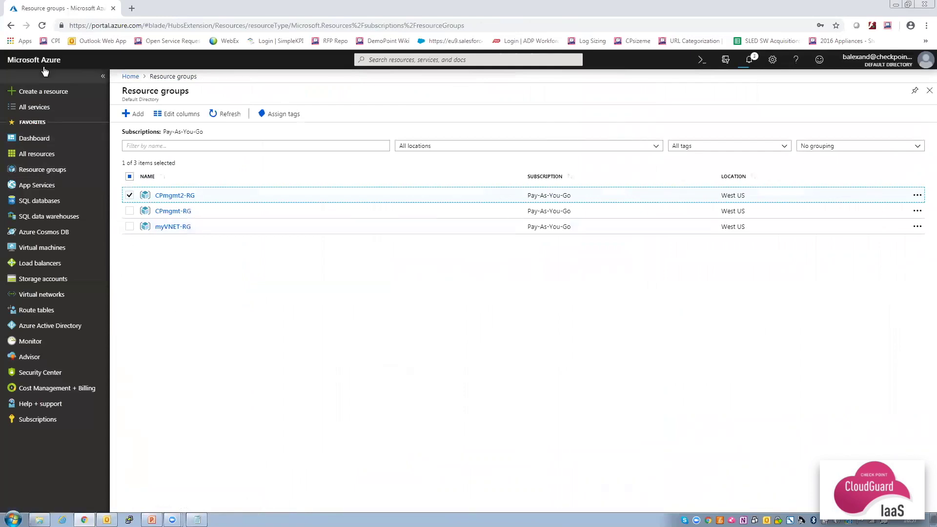
click(46, 93)
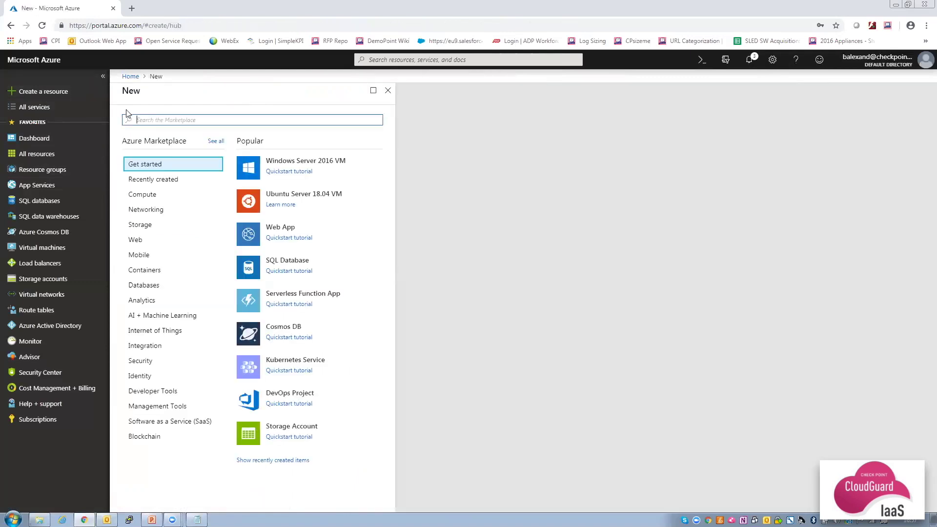
Search the Marketplace for 'check point' and start a CloudGuard IaaS Single Gateway deployment.
text(check point)
key(Return)
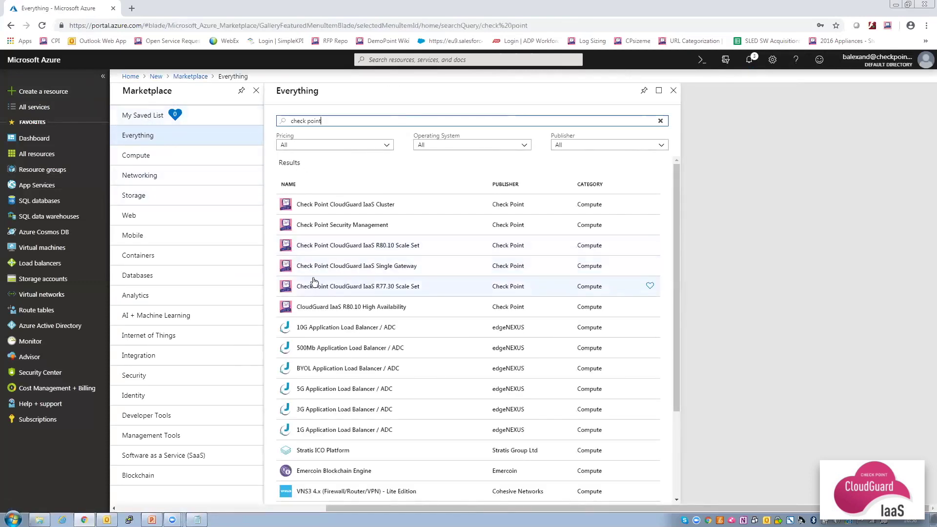
click(374, 267)
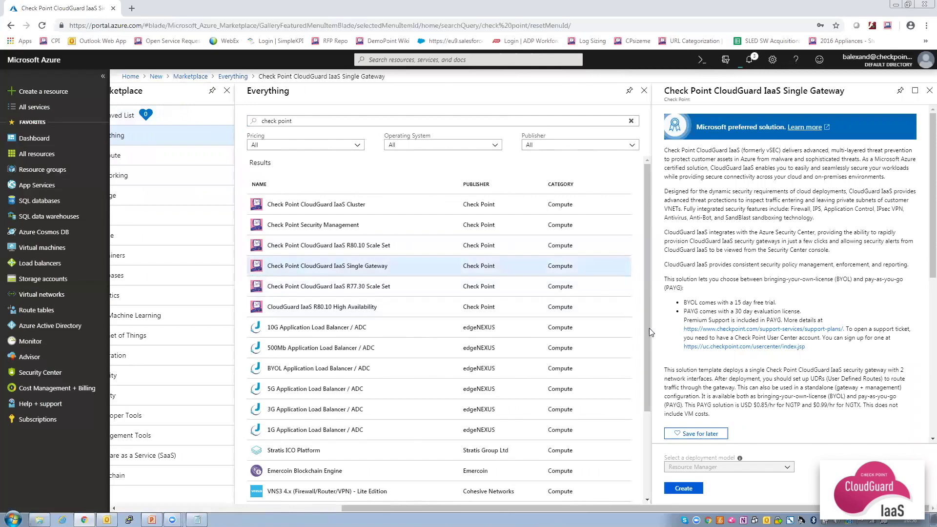
click(683, 489)
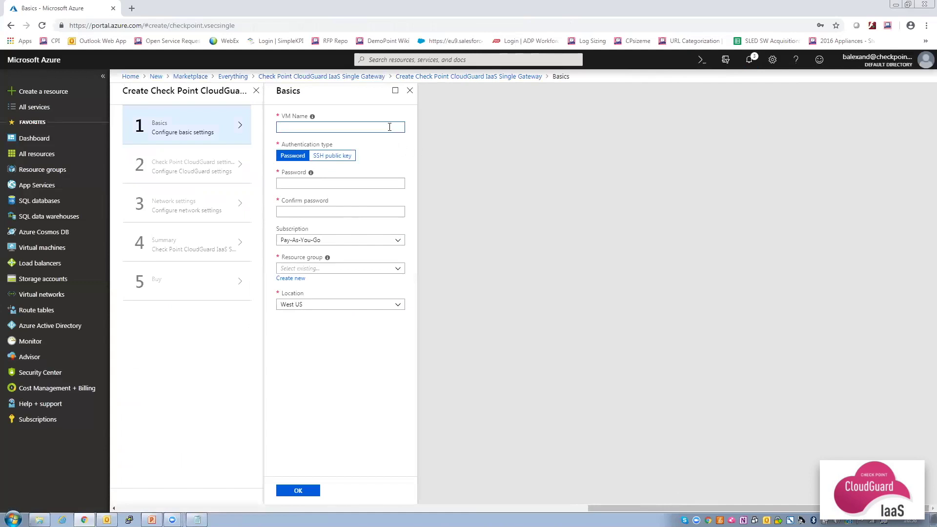
Name the gateway VM CPgateway and enter and confirm its password.
text(CPgateway)
click(298, 179)
text(********)
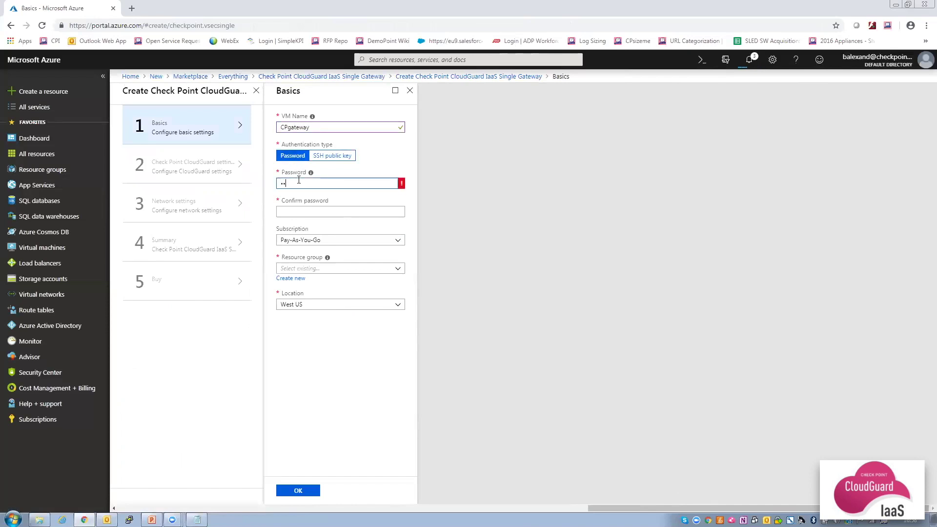
text(****)
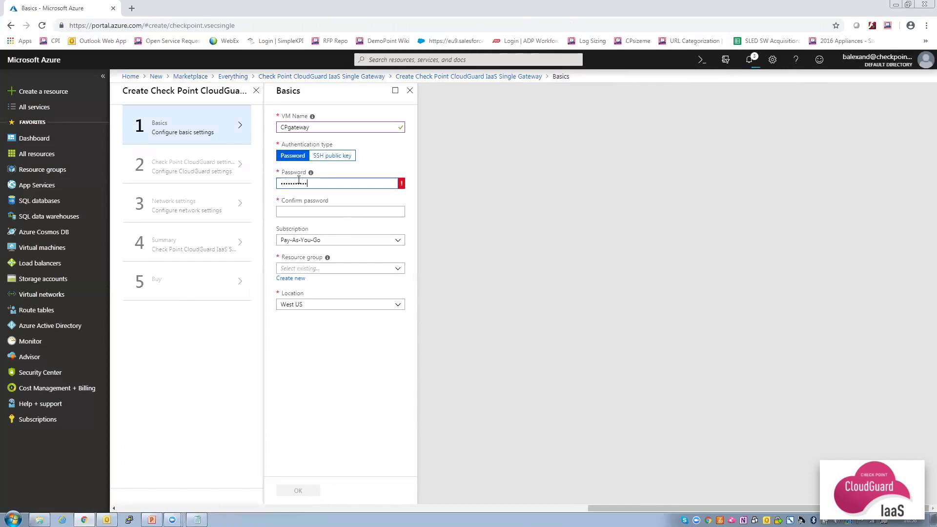
key(Tab)
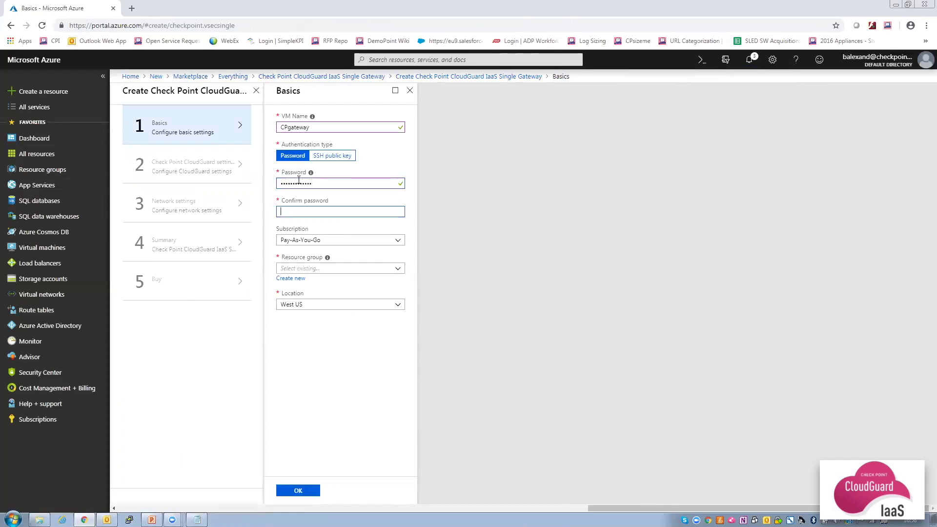
text(************)
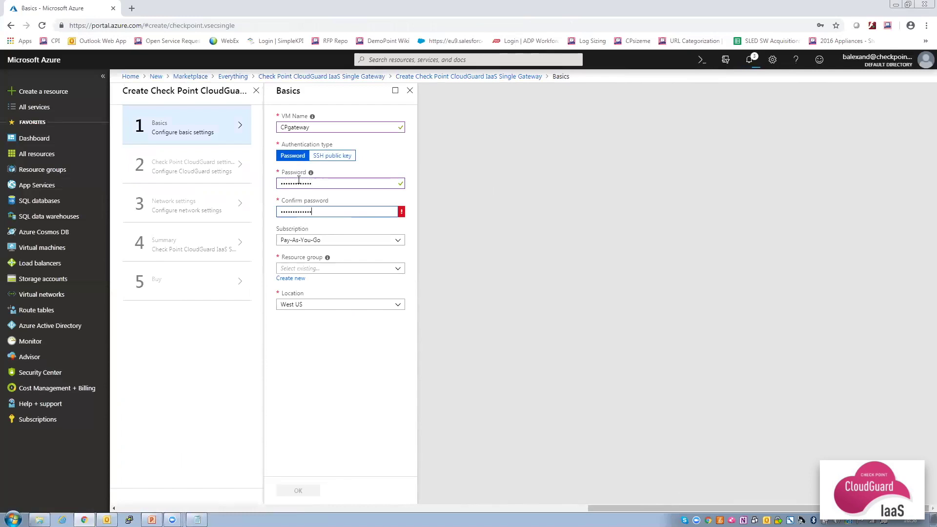
Create the new resource group CPgateway-RG and confirm the Basics settings.
click(290, 282)
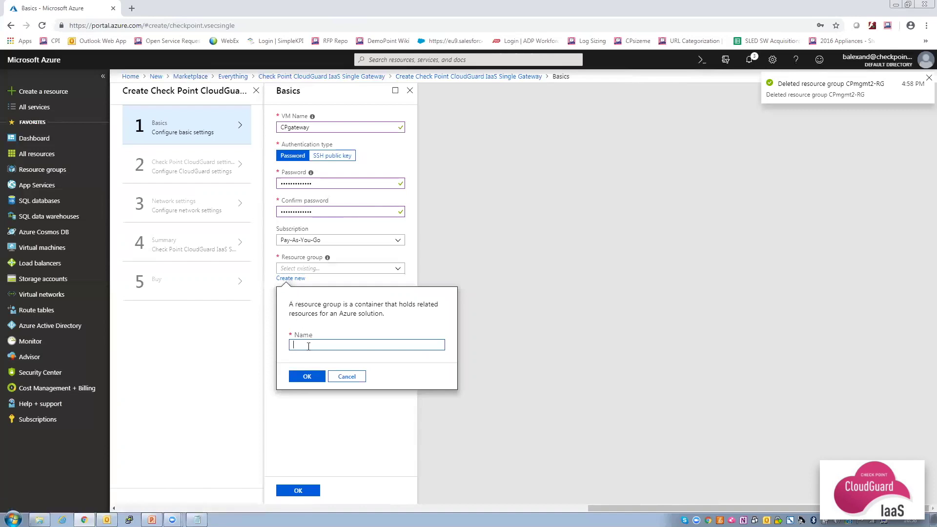
text(CP)
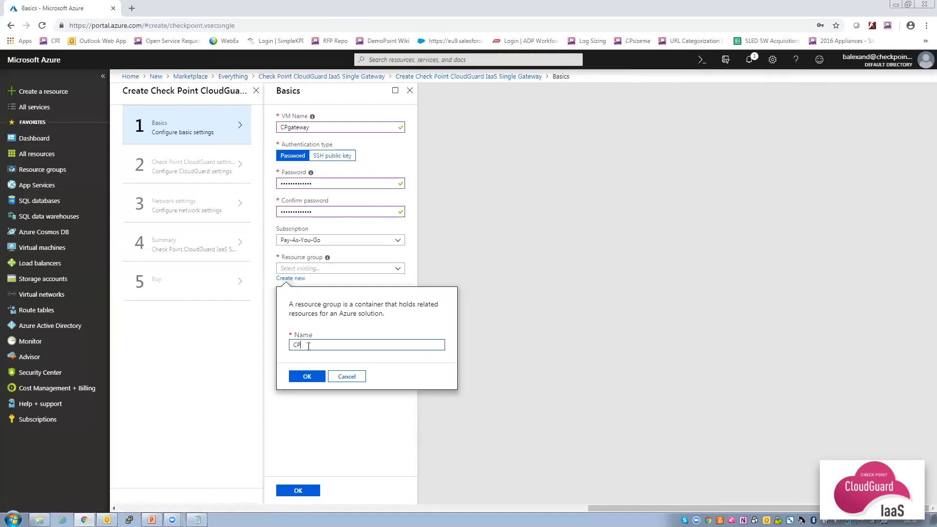
text(gateway-RG)
click(305, 376)
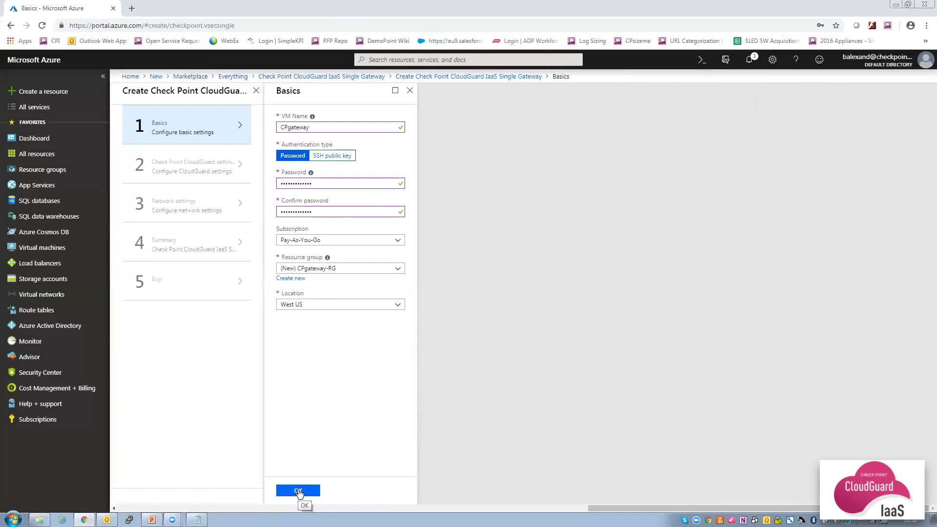
click(298, 490)
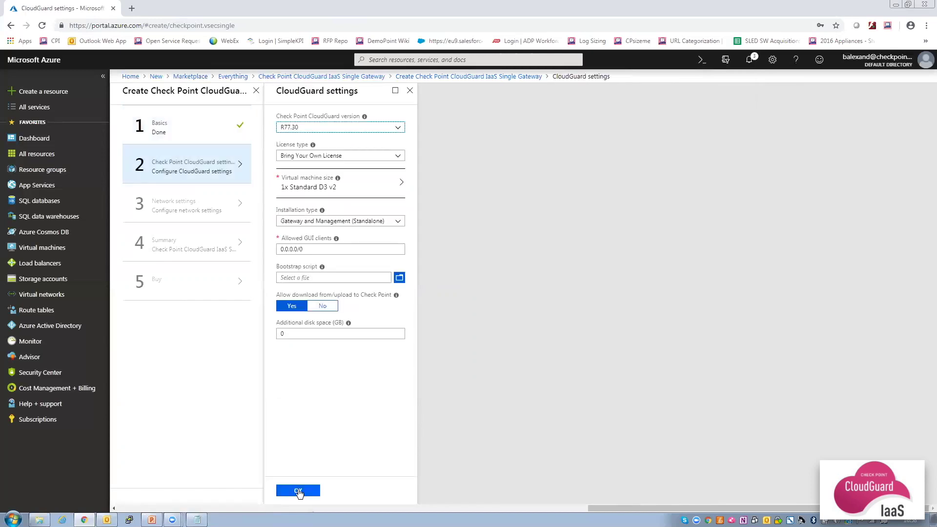
Choose CloudGuard version R80.10 and keep the Bring Your Own License type.
click(344, 130)
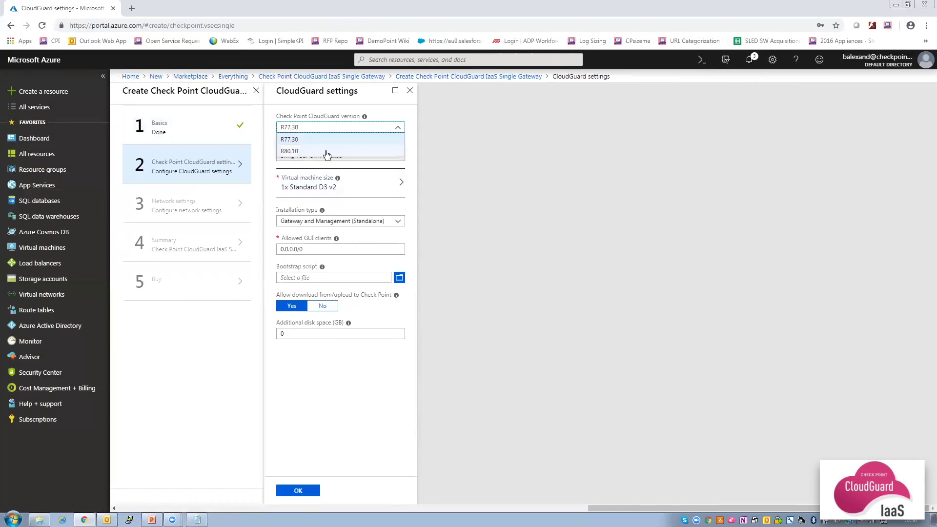
key(Escape)
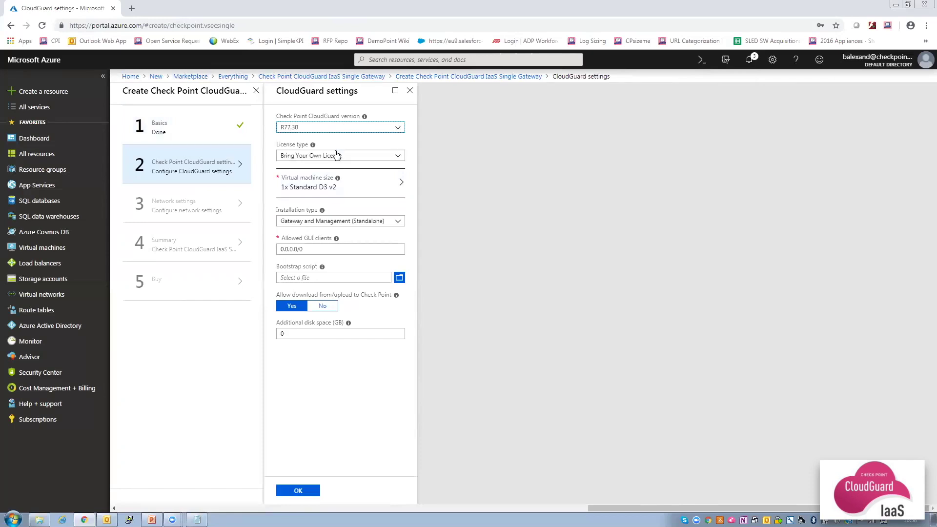
click(337, 155)
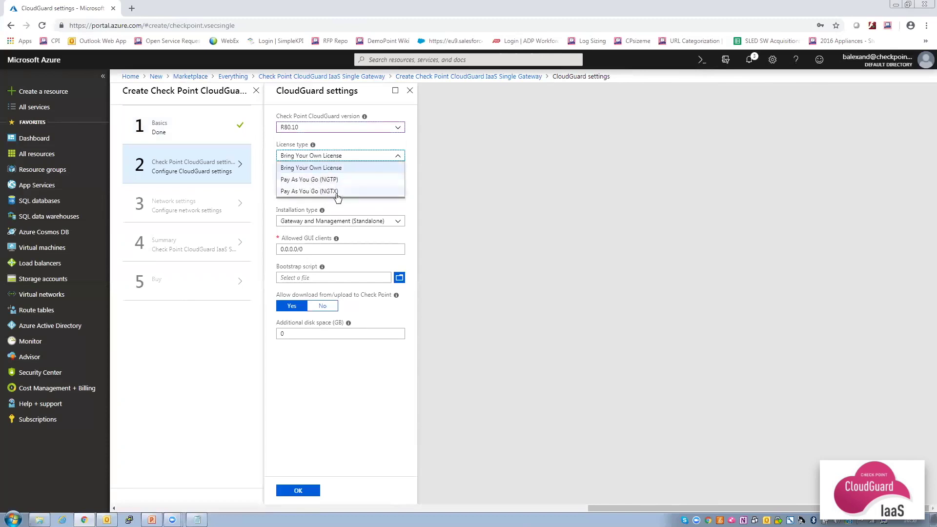
click(358, 170)
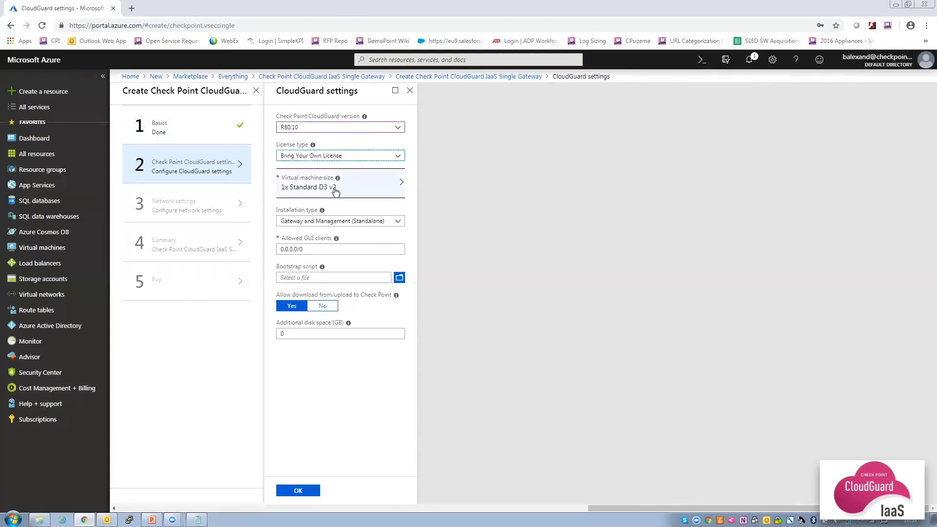
Set installation type to Gateway only, enter the SIC key and confirm.
click(344, 223)
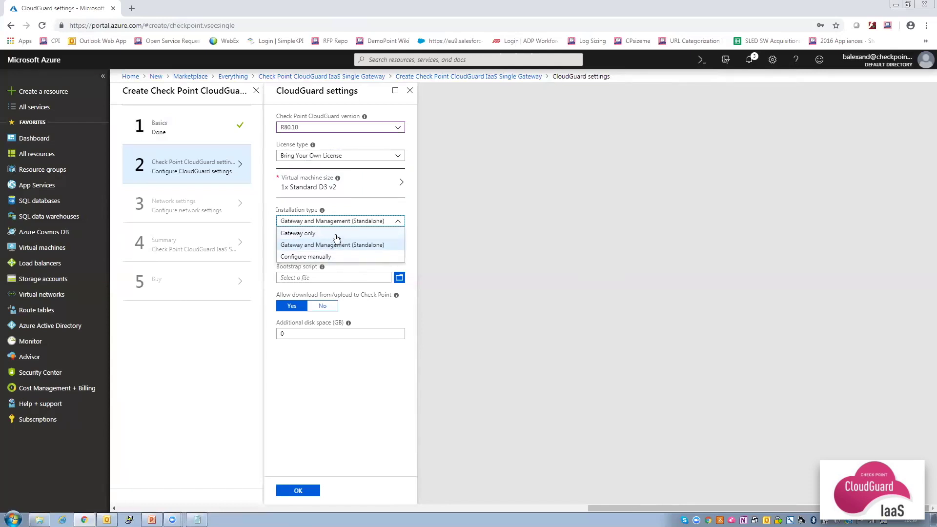
click(336, 236)
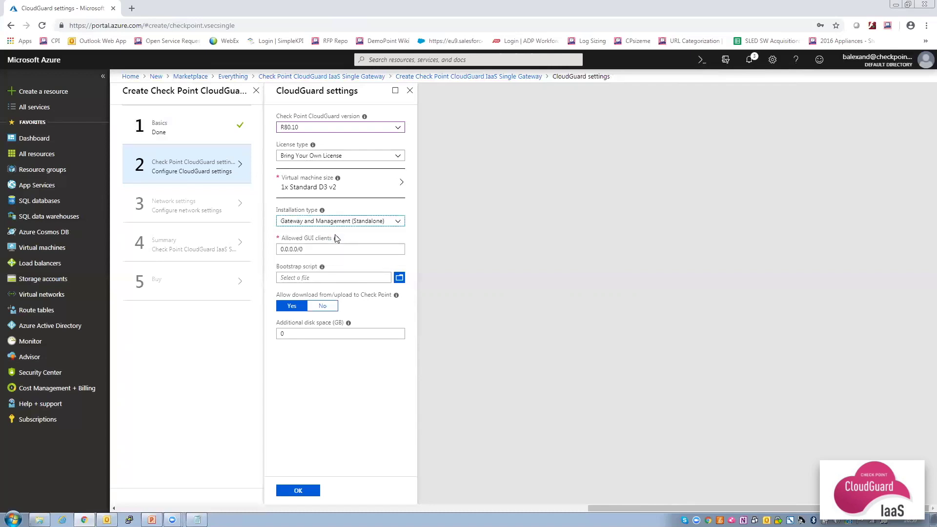
click(329, 249)
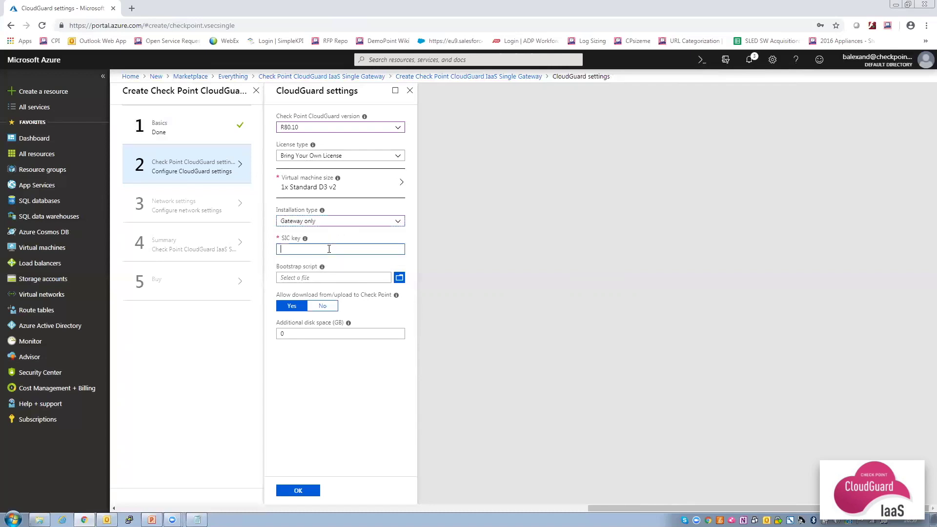
mouse_move(306, 240)
text(********)
click(298, 491)
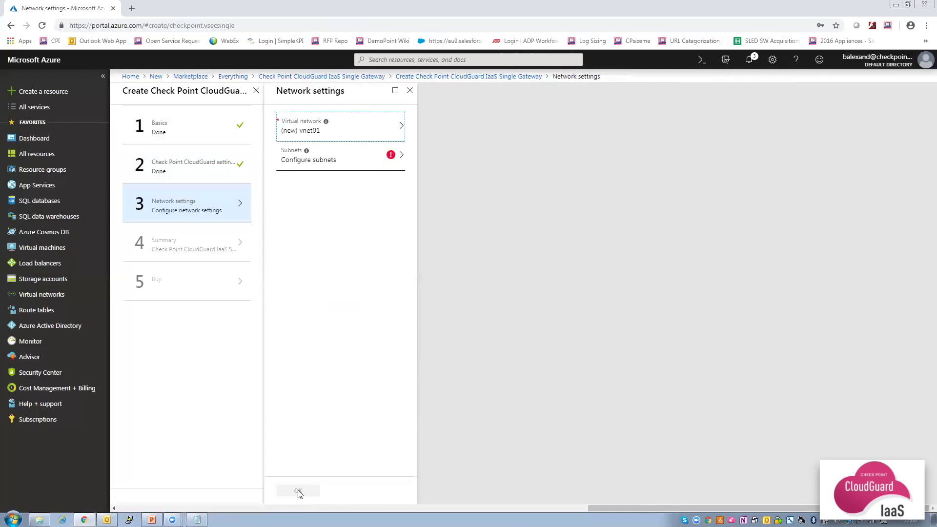
Put the gateway on myVNET with Frontend and Backend subnets and confirm network settings.
click(351, 139)
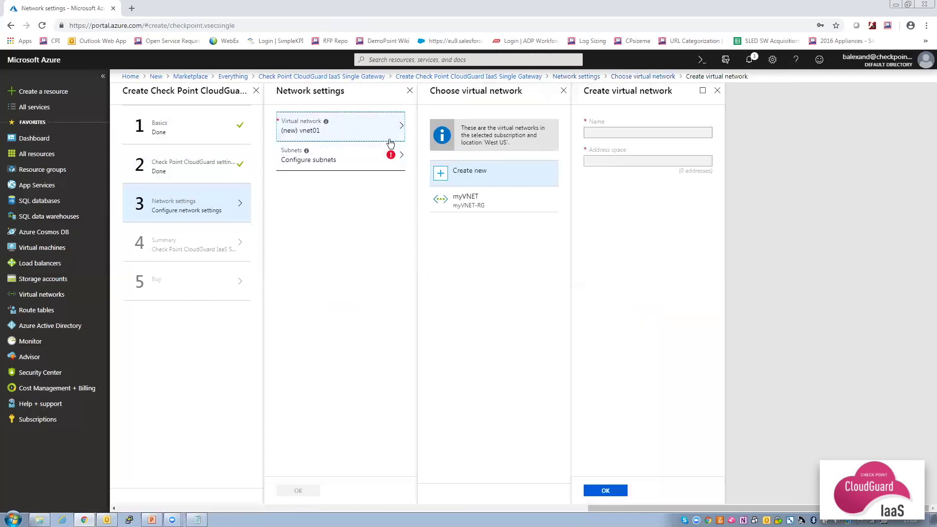
click(461, 197)
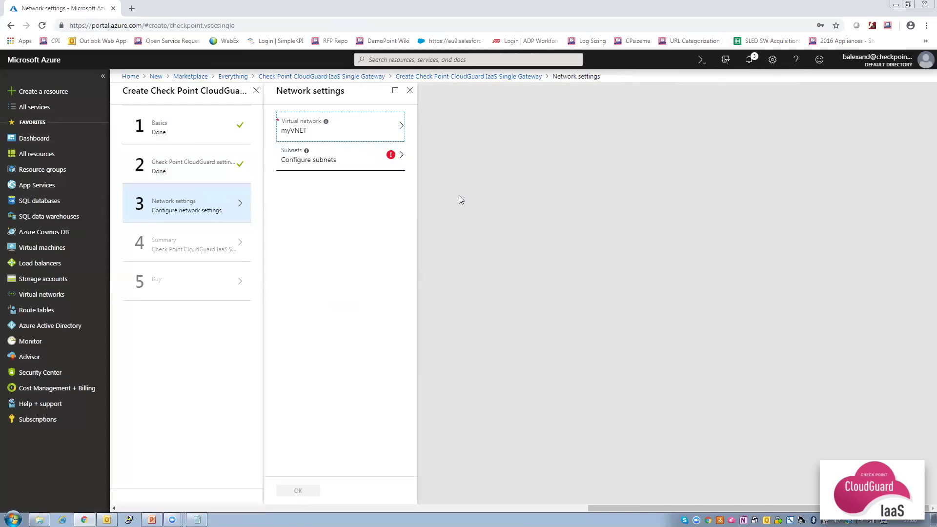
click(344, 157)
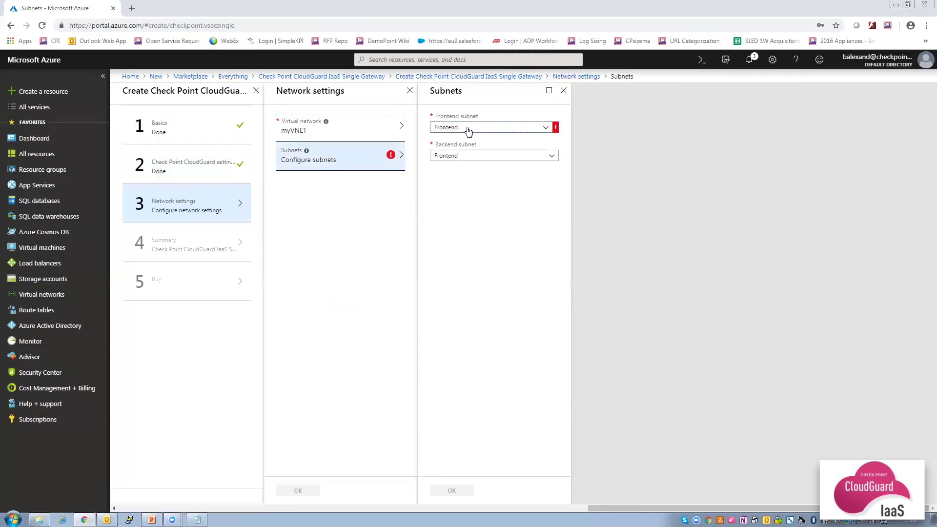
click(466, 157)
click(446, 179)
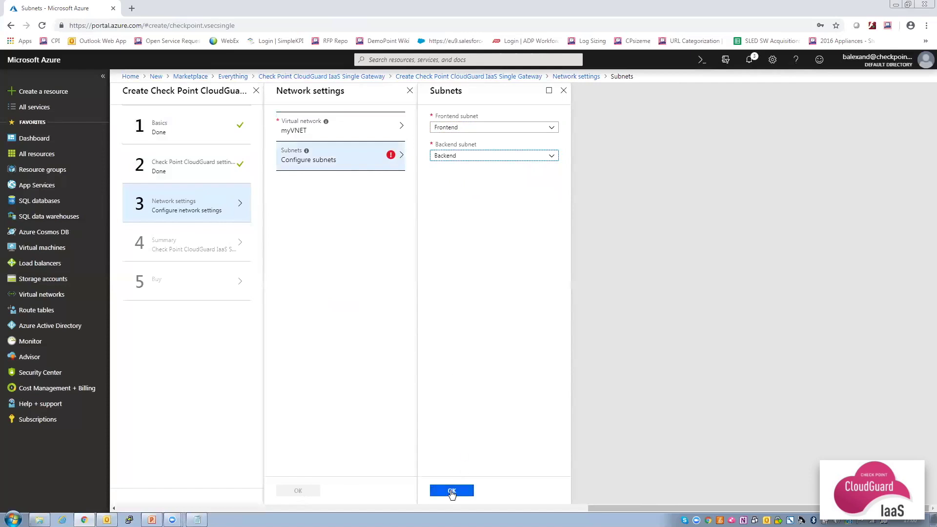
click(451, 491)
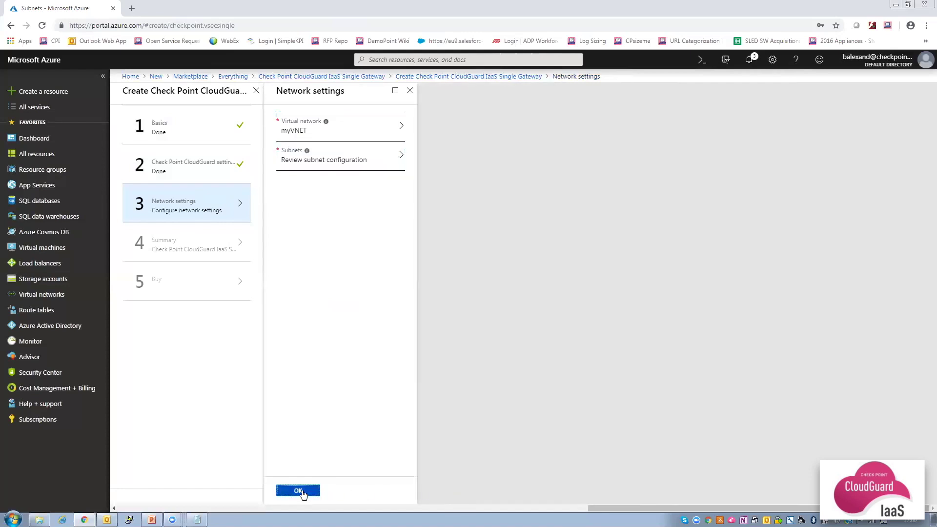
click(299, 491)
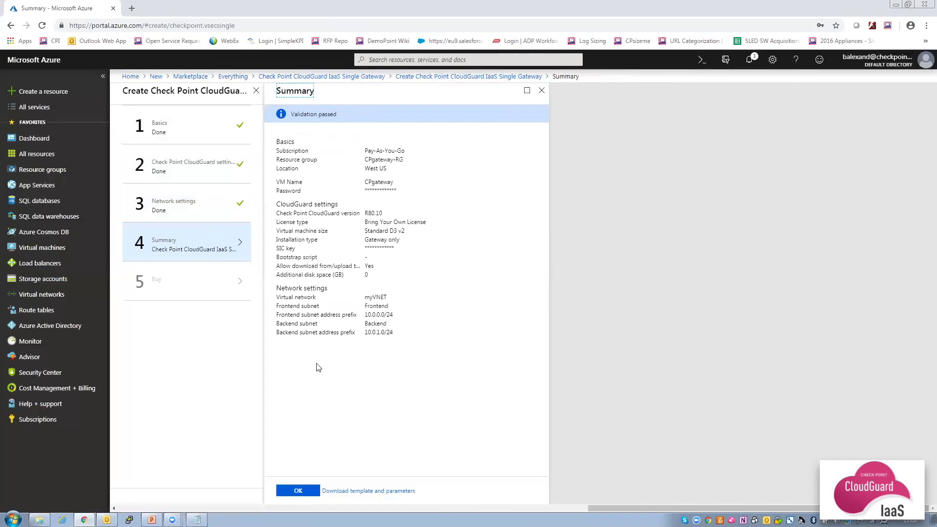
Accept the validated summary and create the CloudGuard gateway deployment in CPgateway-RG.
click(299, 491)
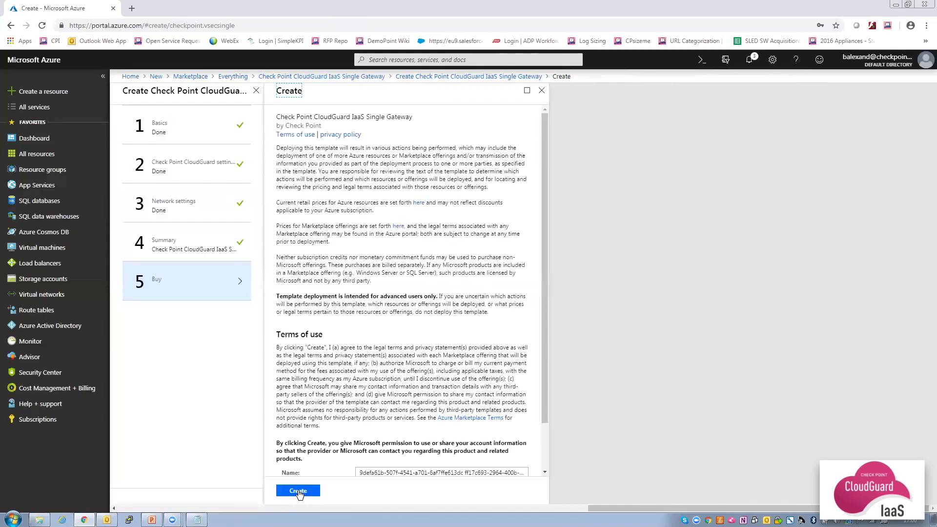
click(298, 490)
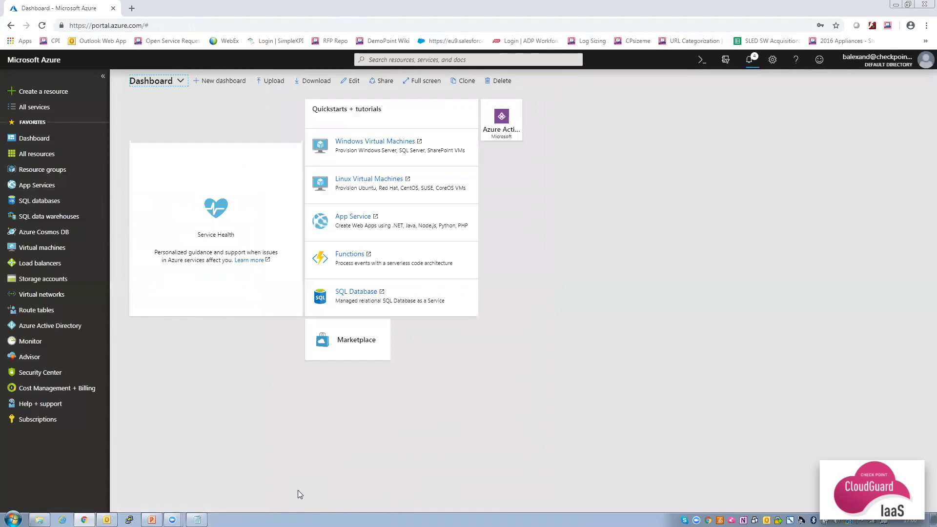
Copy the CPmgmt public IP address 40.78.6.102 from the CPmgmt-RG resource group.
click(51, 173)
click(171, 214)
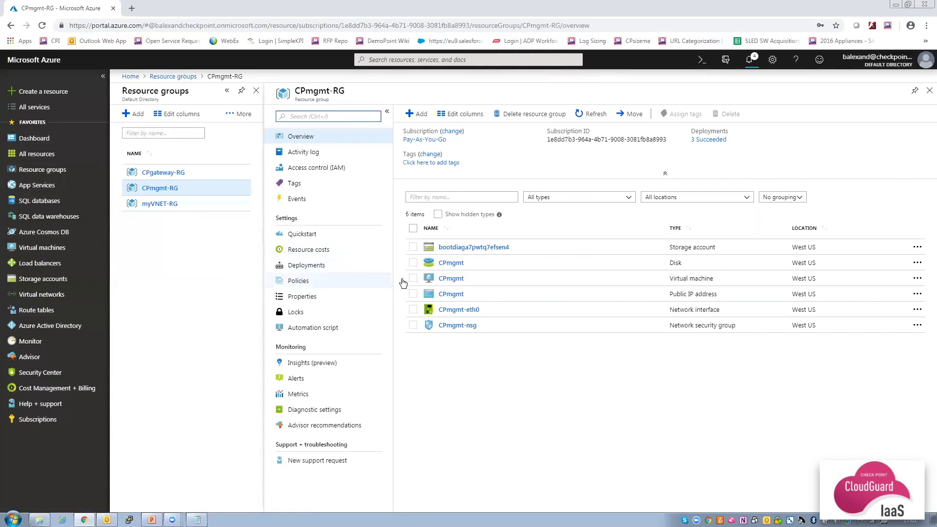
click(451, 295)
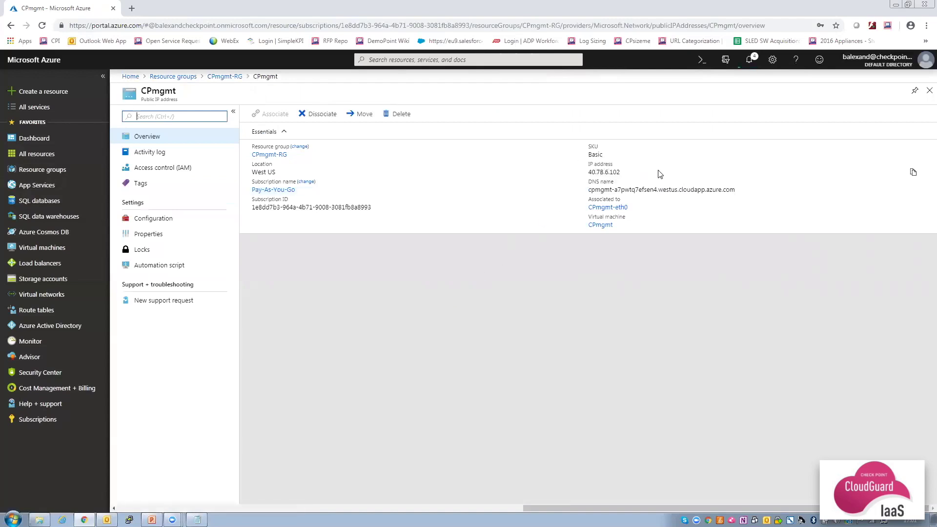
click(912, 173)
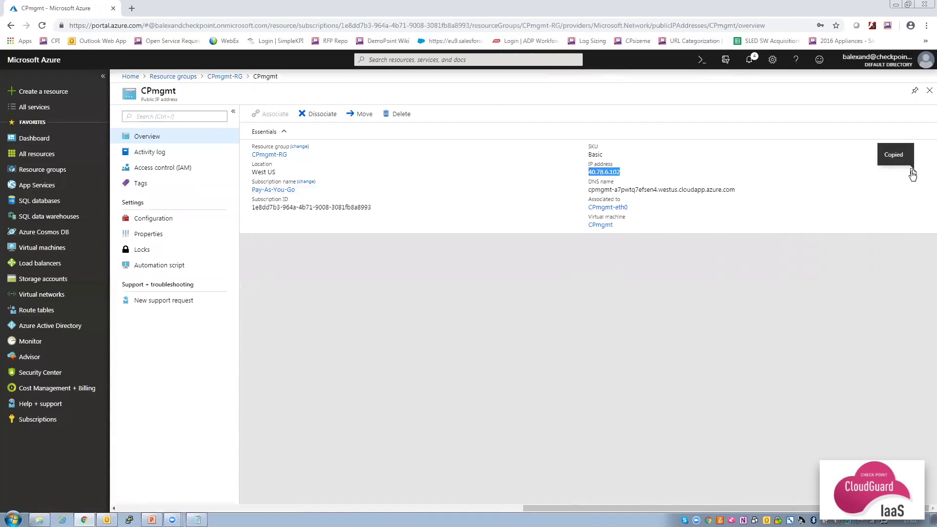
click(132, 9)
text(http)
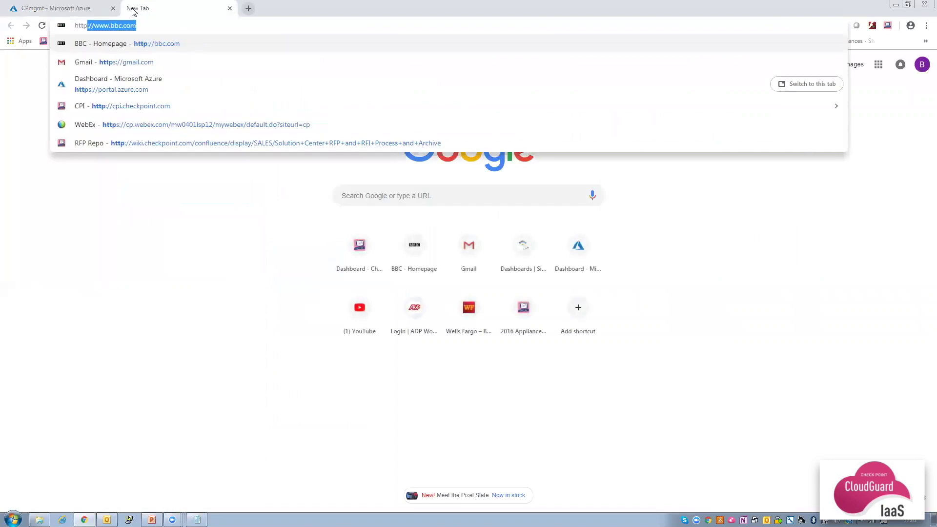
text(s://)
key(ctrl+v)
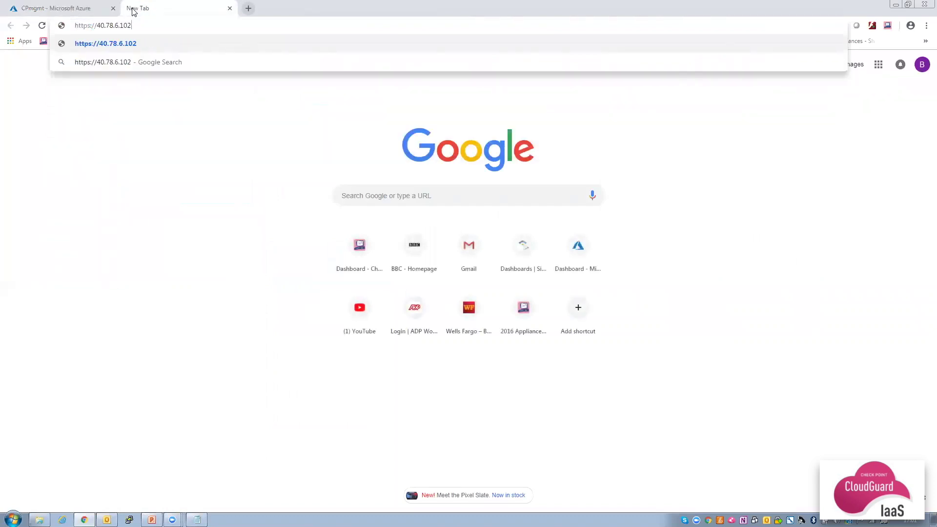
key(Return)
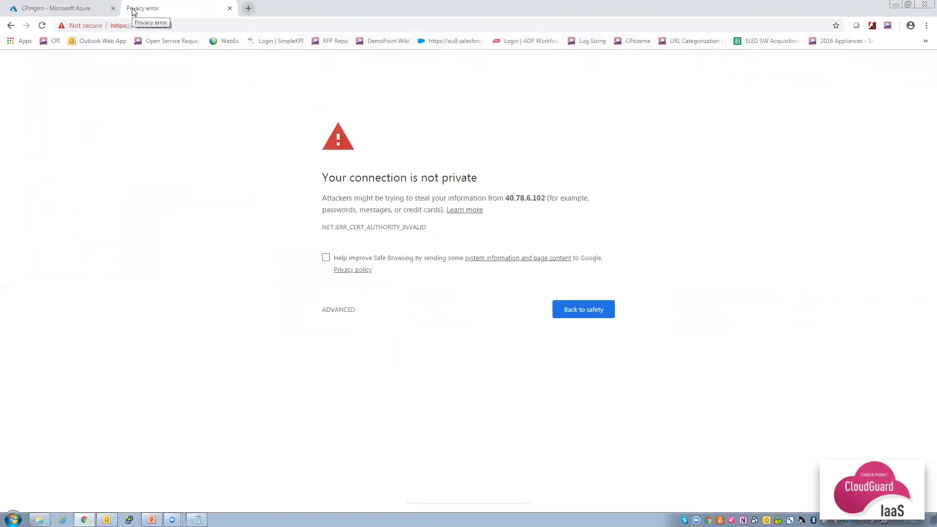
click(336, 309)
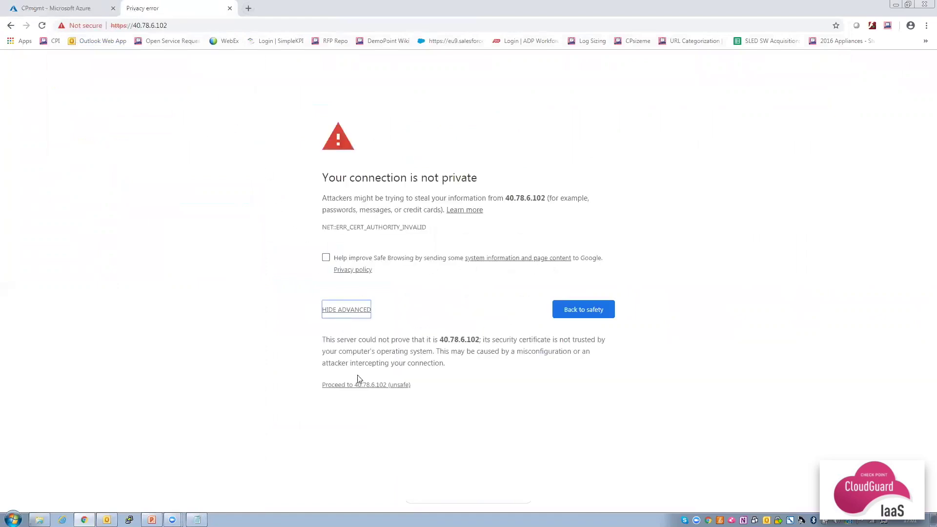
click(366, 386)
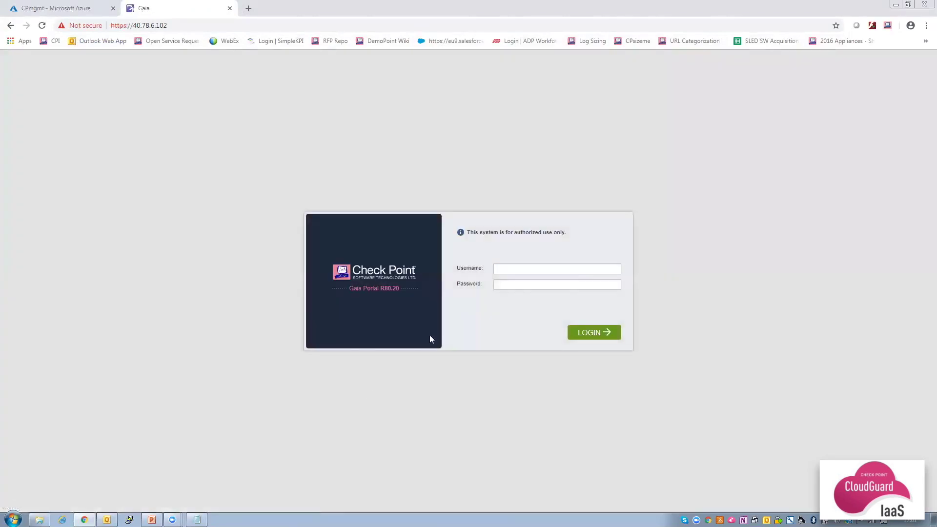
Log in to the Gaia Portal with the administrator username and password.
click(512, 270)
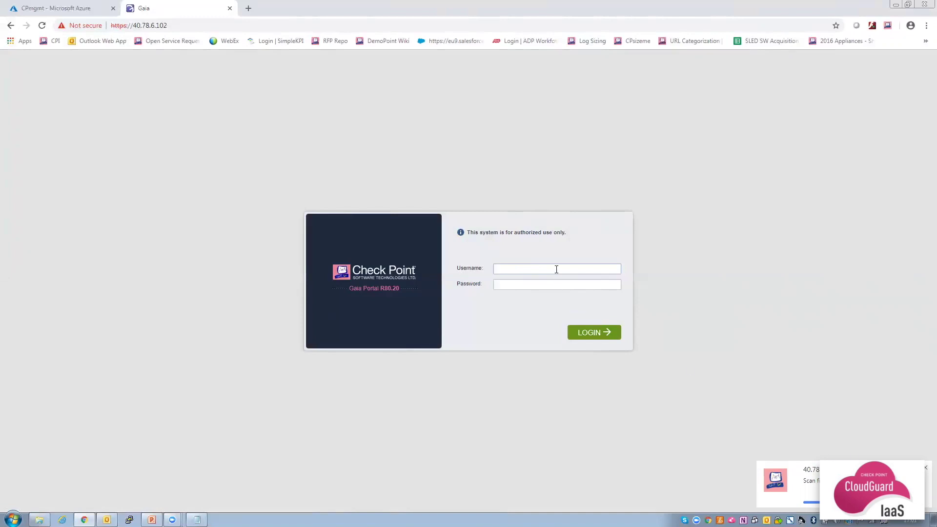
text(min)
key(ctrl+v)
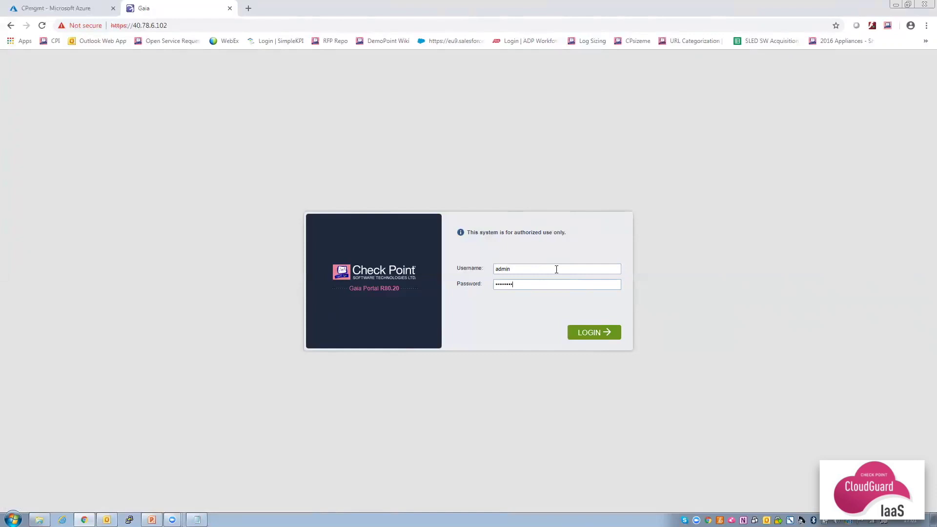
text(1234)
click(593, 336)
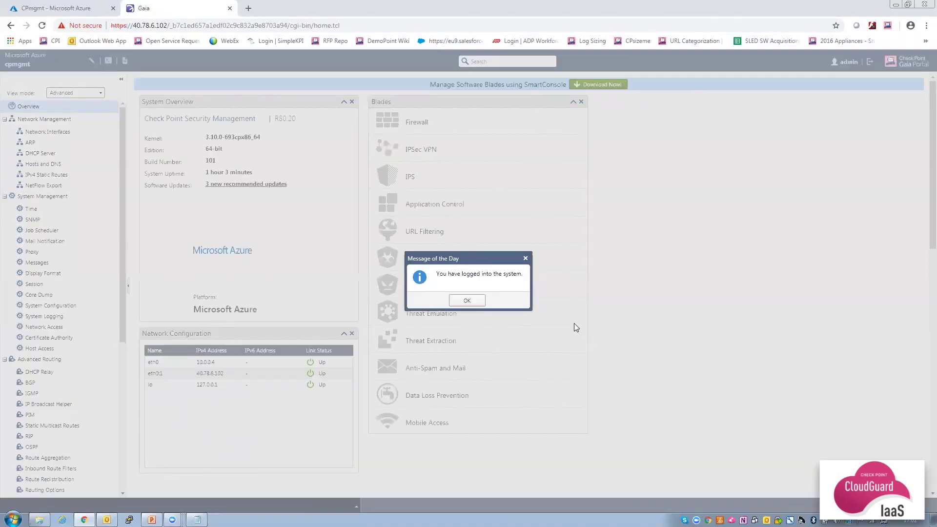
Dismiss the Message of the Day and close the Try me! search tip.
click(472, 300)
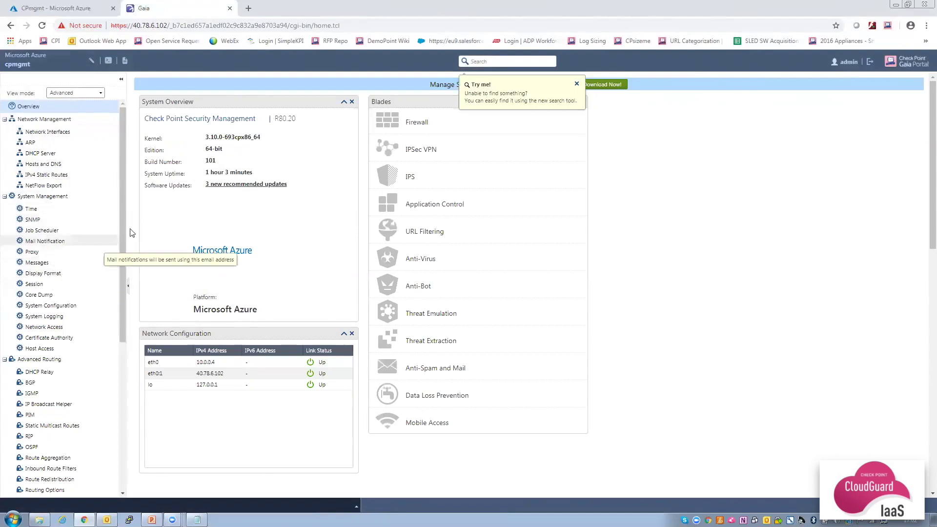
click(577, 85)
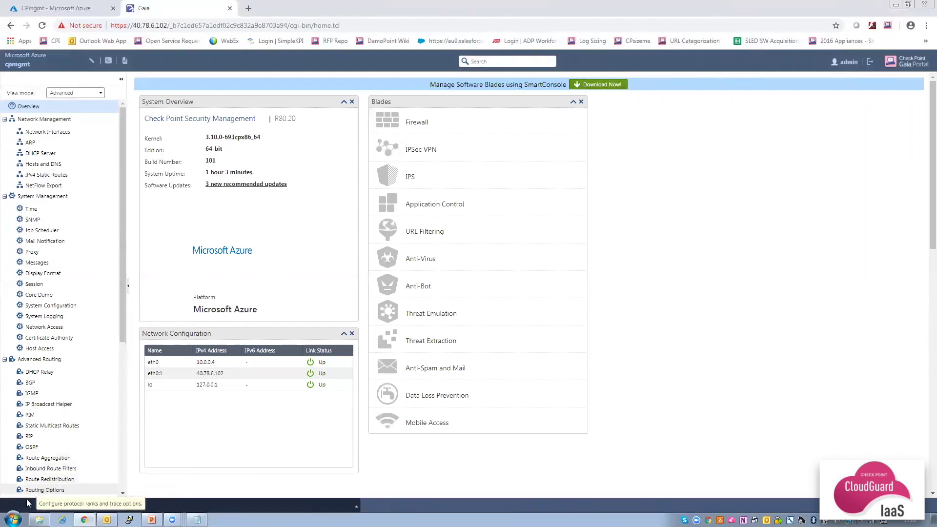
click(13, 519)
Launch SmartConsole R80.20, log in to server 40.78.6.102 and accept its fingerprint.
text(smartcon)
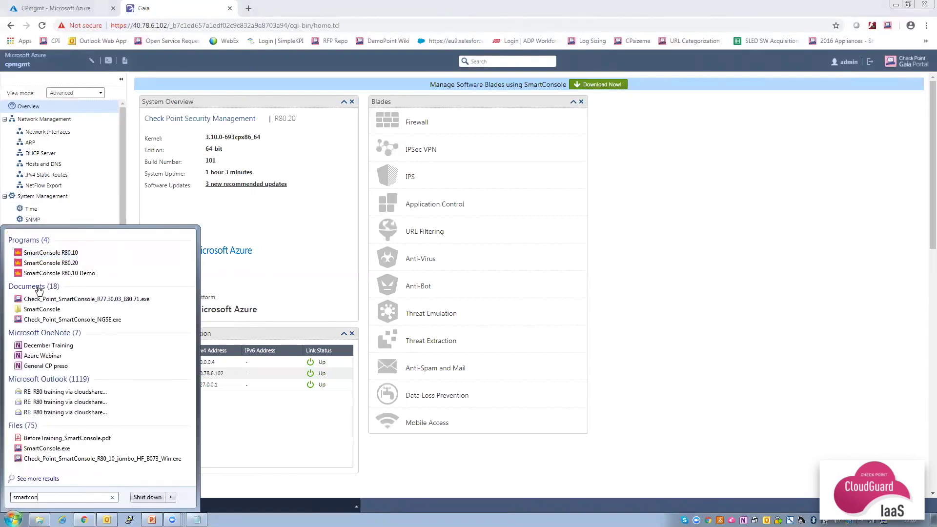
click(52, 264)
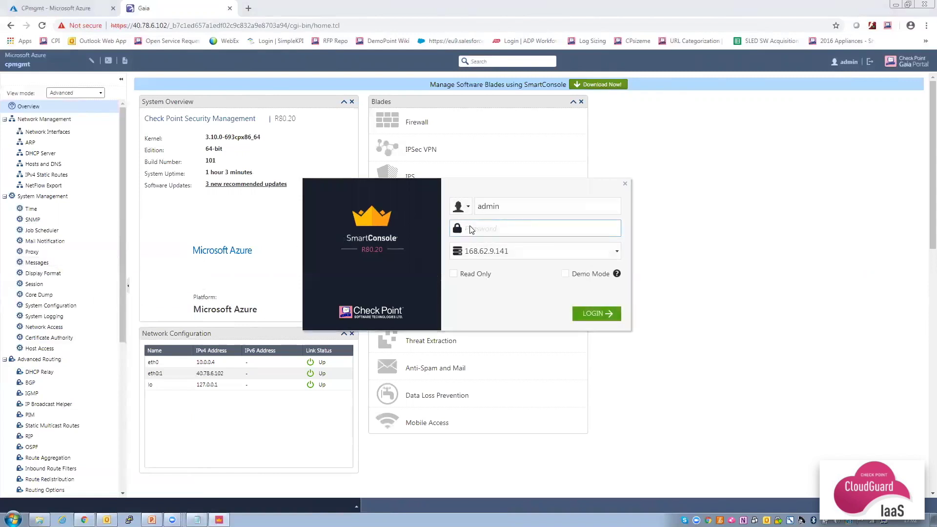
text(*************)
click(510, 250)
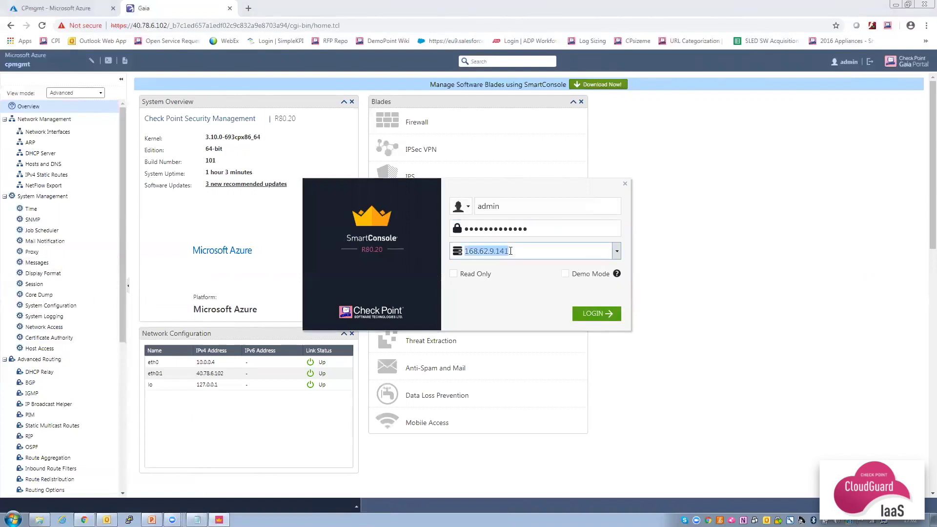
key(ctrl+v)
click(598, 314)
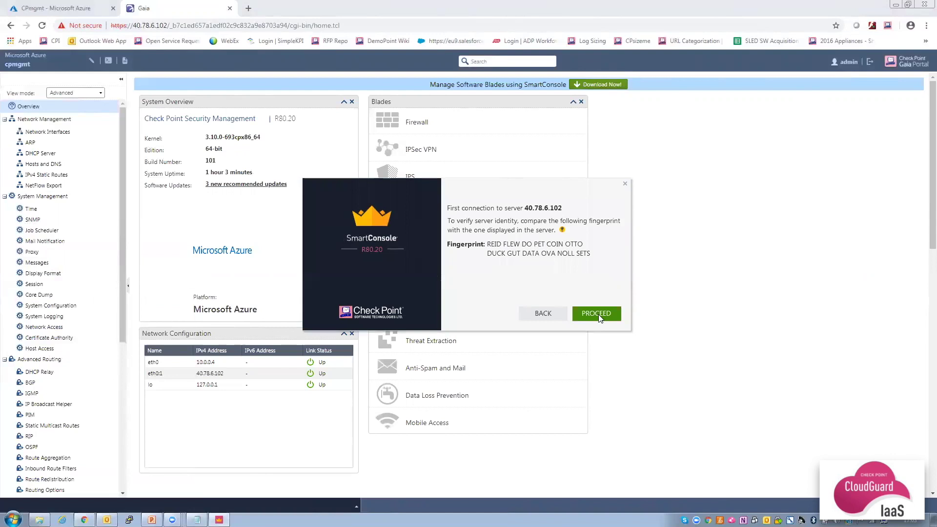
click(598, 314)
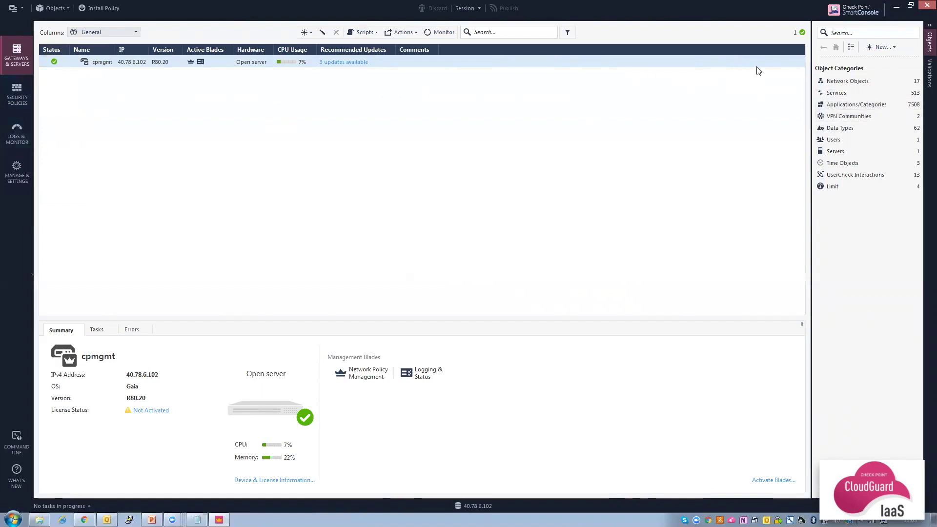
Start a new gateway via New > More > Network Object > Gateways and Servers > Gateway.
click(888, 47)
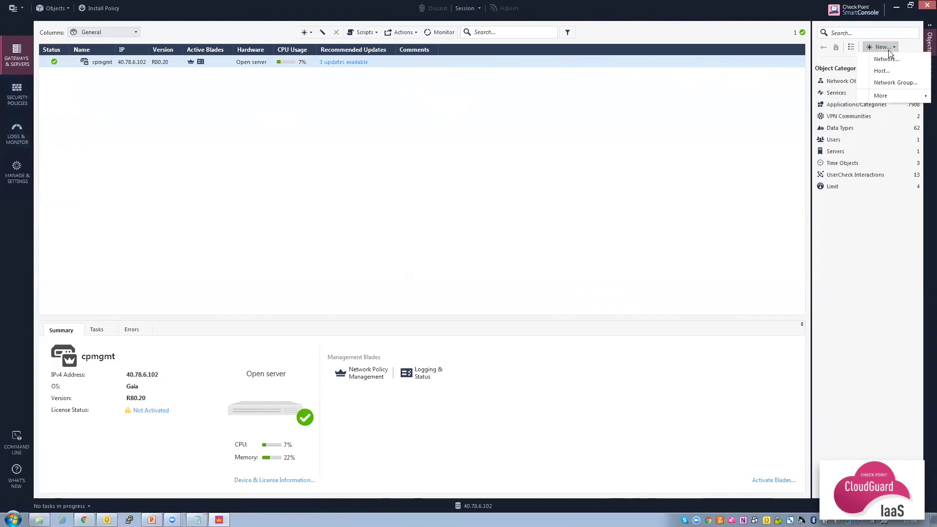
mouse_move(893, 96)
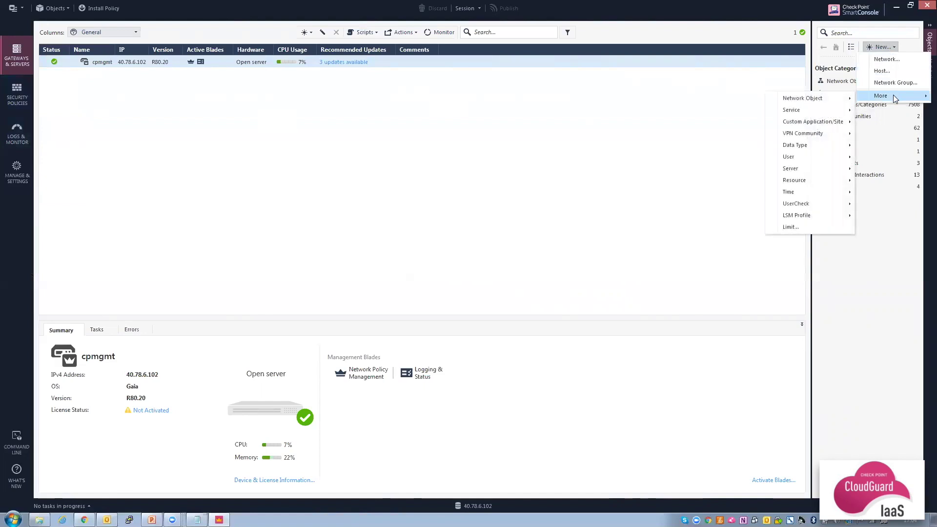
mouse_move(821, 98)
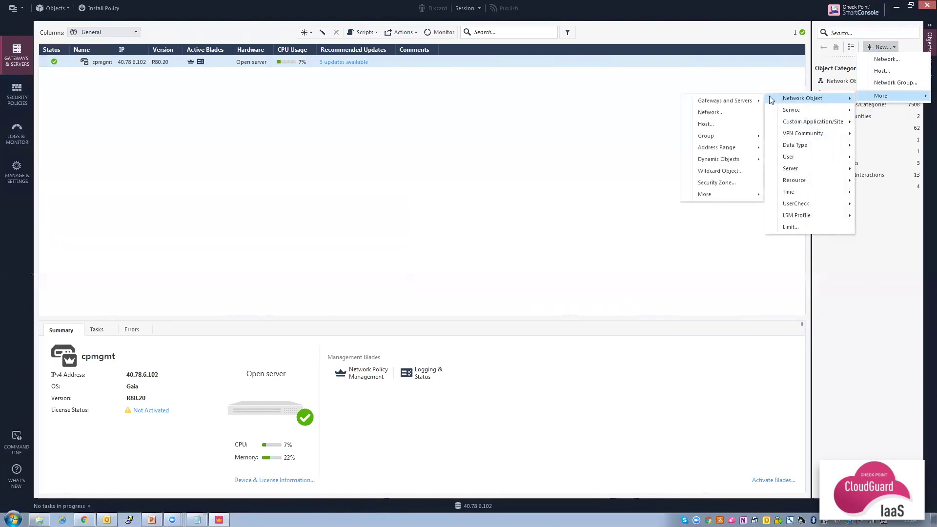
mouse_move(730, 100)
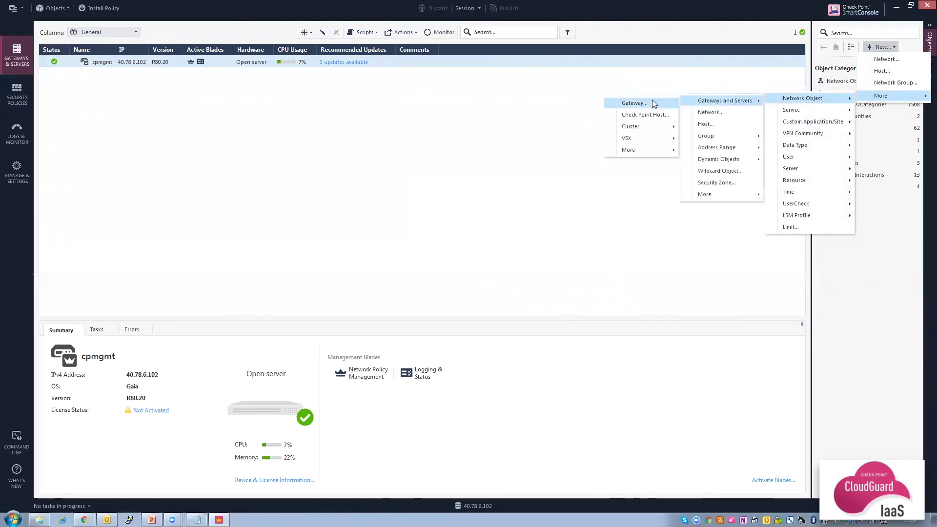
click(636, 104)
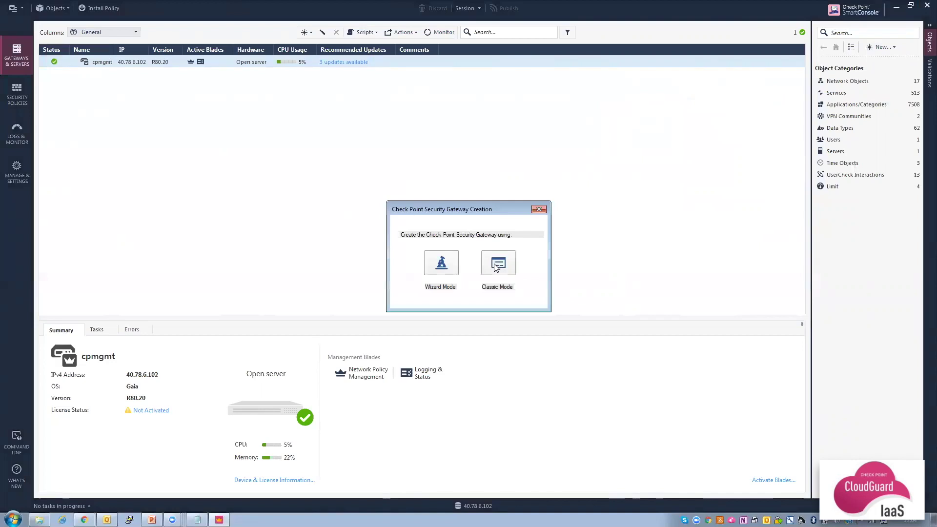
Start the guided gateway setup: name it cpgateway, platform CloudGuard IaaS, then switch to Chrome.
click(441, 263)
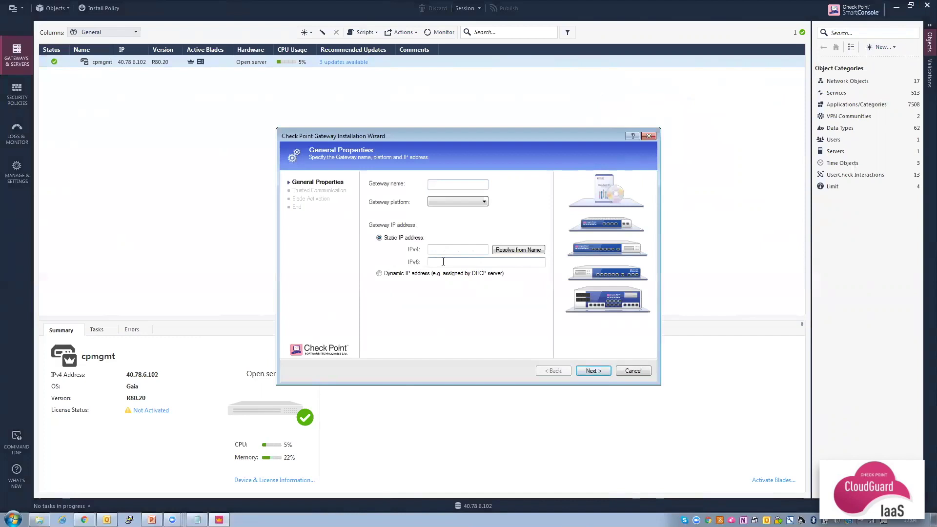
text(cpgateway)
click(461, 201)
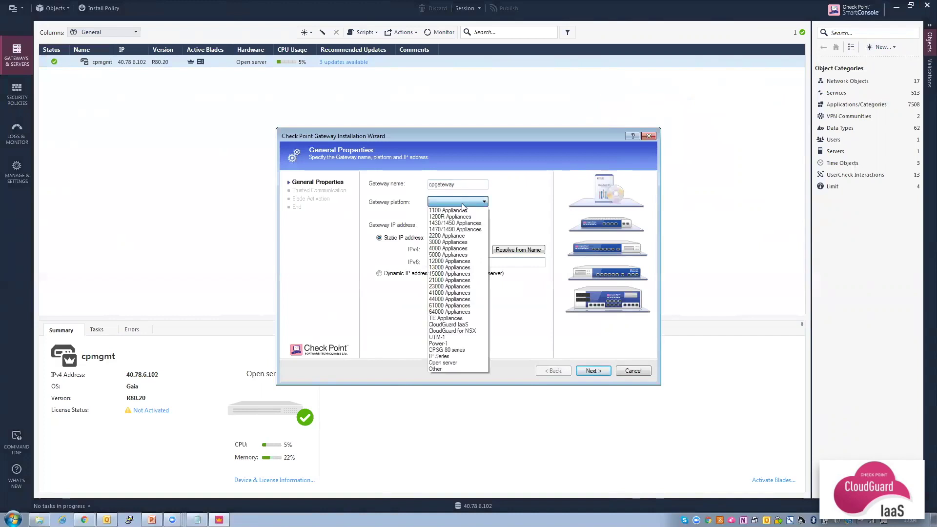
click(451, 324)
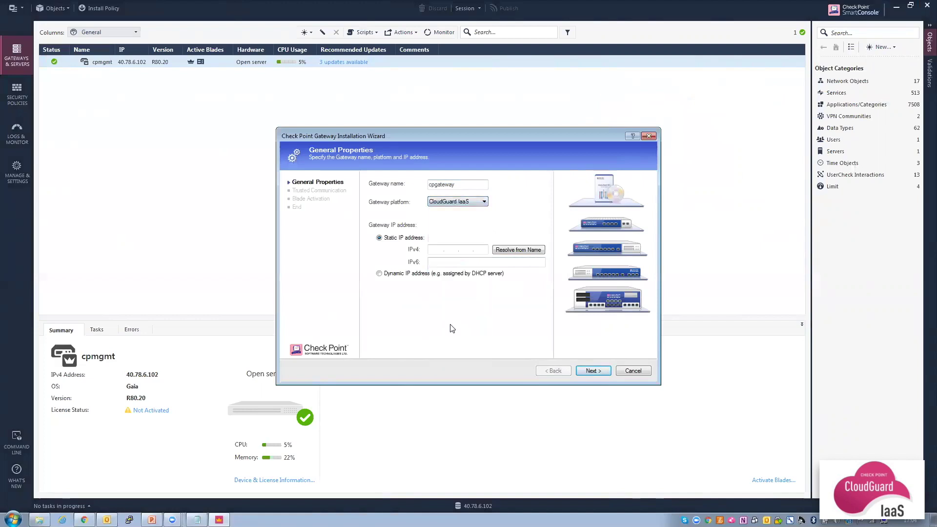
click(440, 248)
click(84, 519)
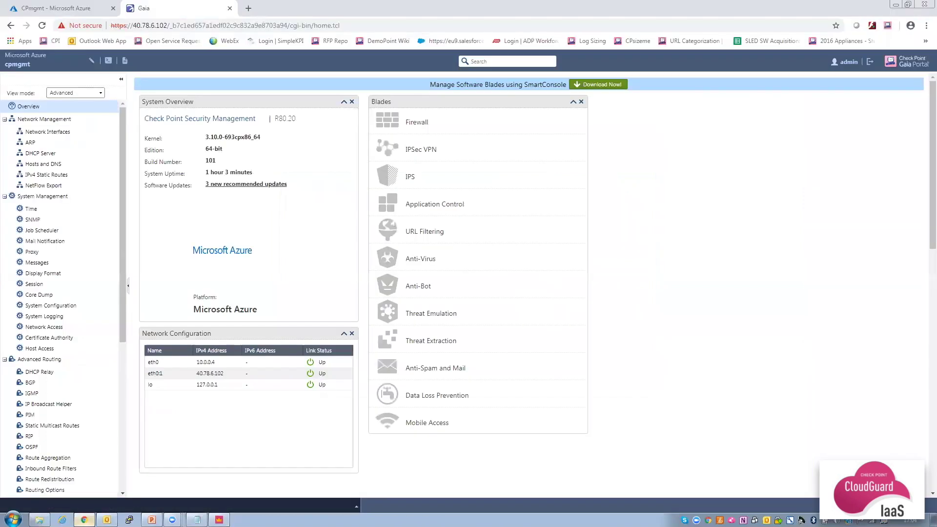
Copy private IP 10.0.0.5 from CPgateway-RG's CPgateway-eth0 interface in Azure, then return to SmartConsole.
click(67, 9)
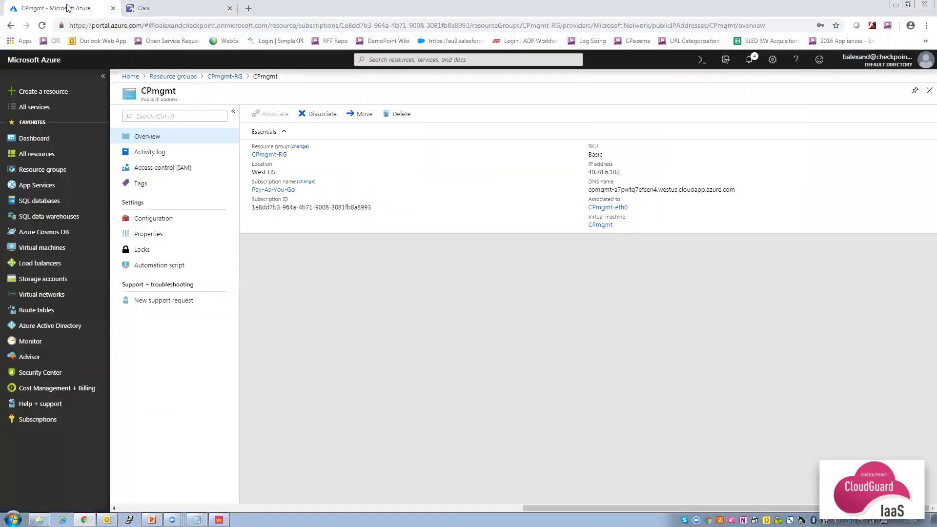
click(47, 174)
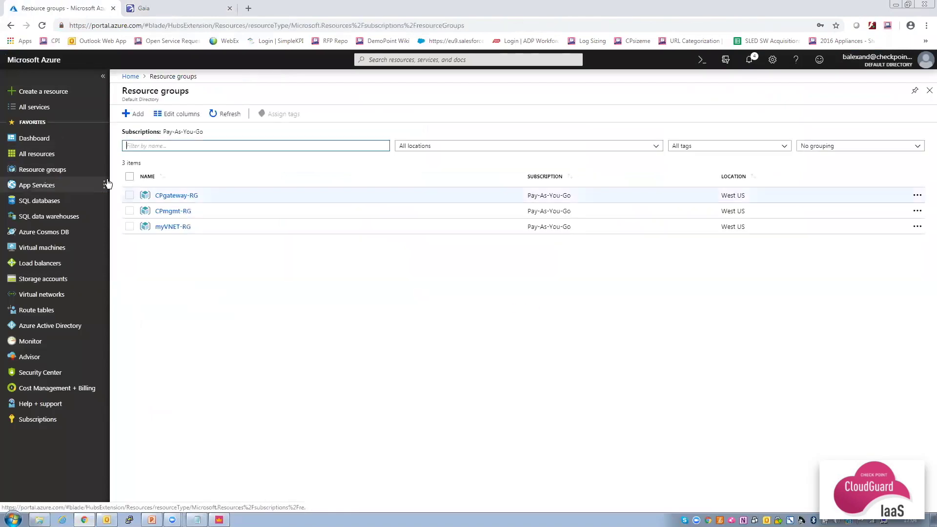
click(173, 196)
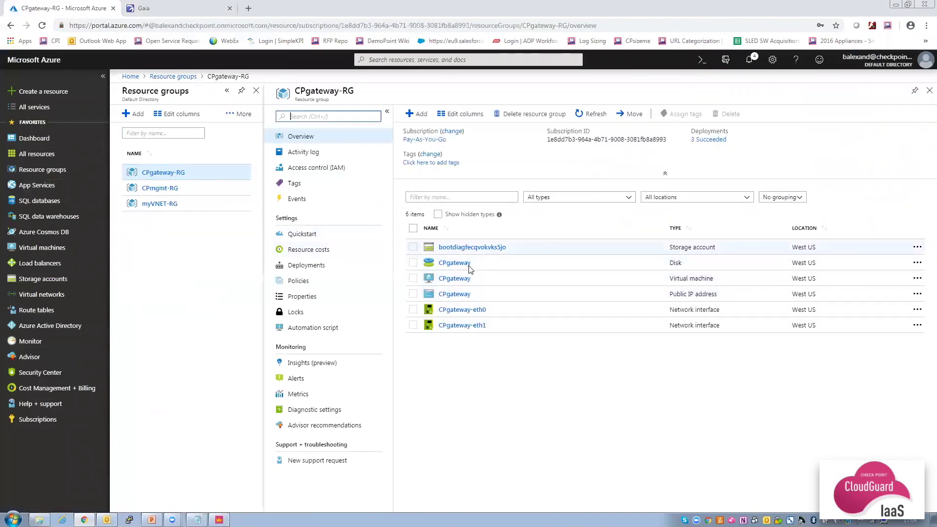
click(461, 310)
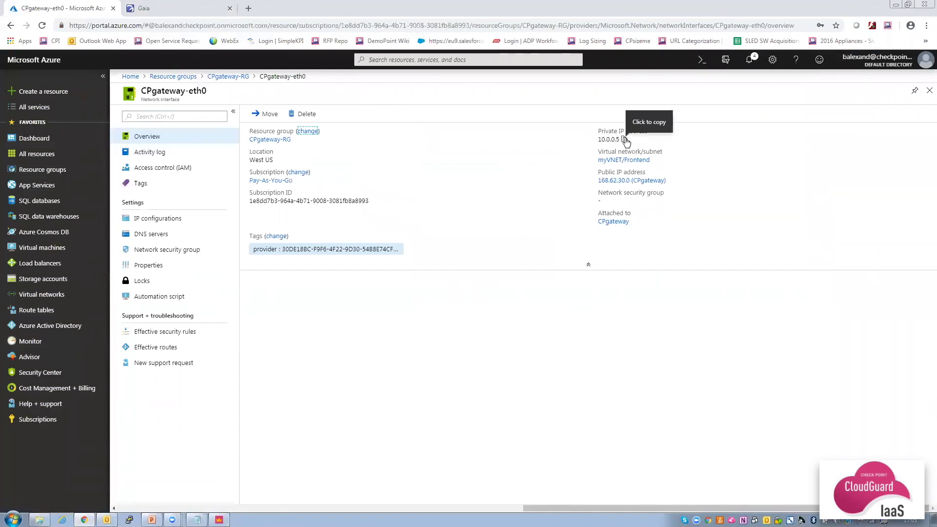
click(624, 140)
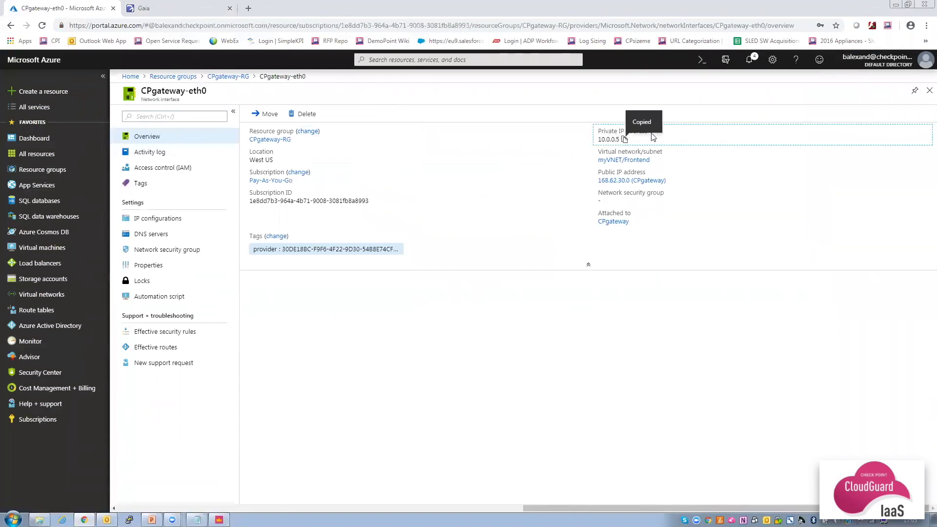
click(750, 60)
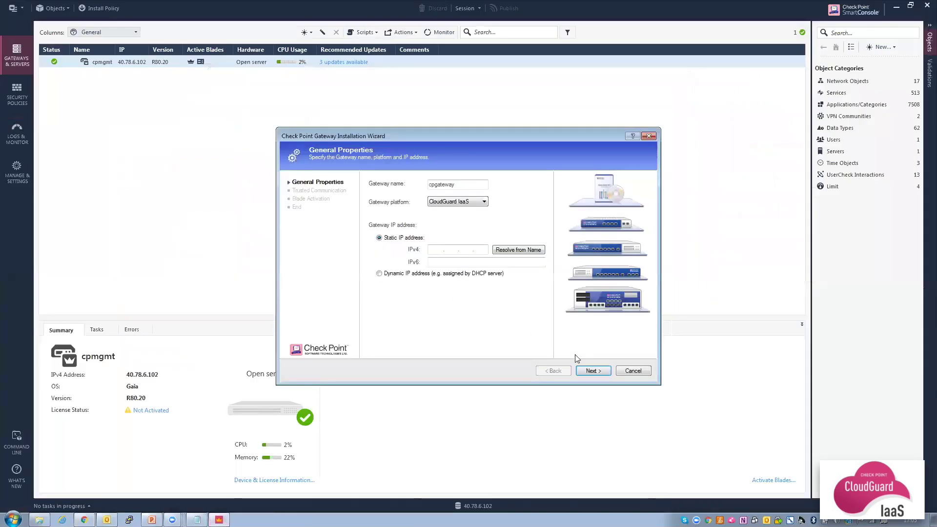
Enter IPv4 10.0.0.5 and the SIC one-time password, initialize trust, and dismiss the topology results.
click(437, 249)
text(10.0.0.5)
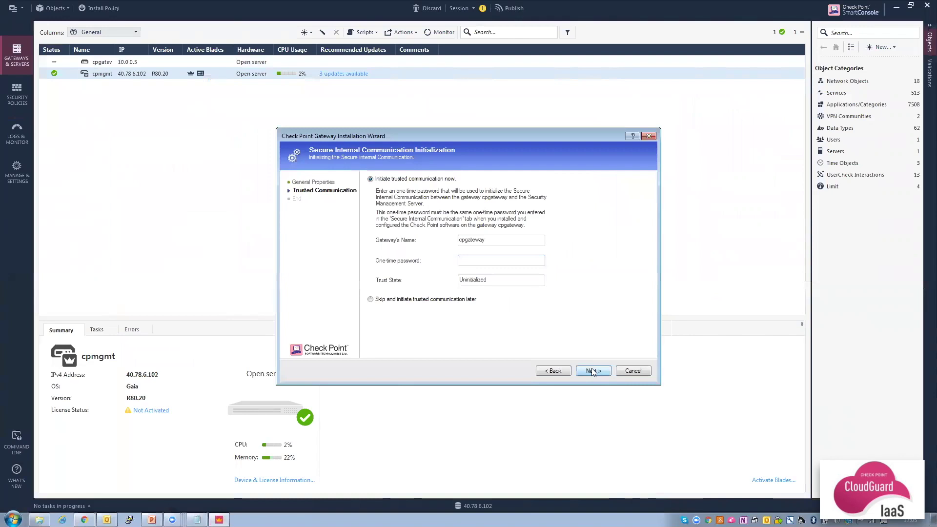
text(***********)
click(592, 372)
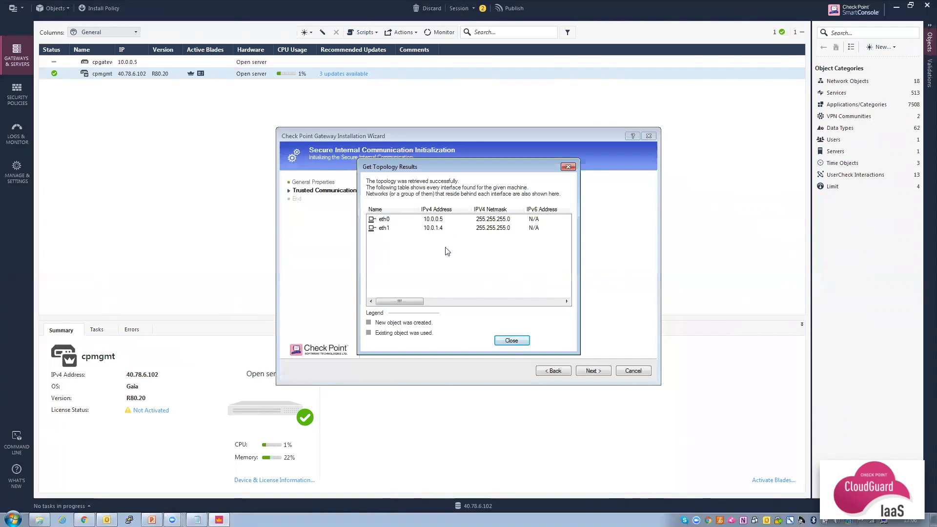
click(507, 340)
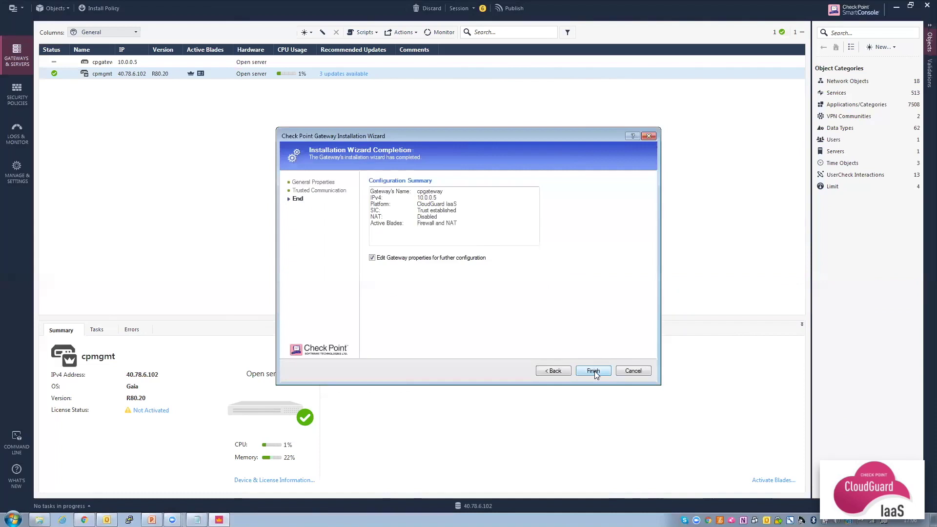
Finish the wizard and open cpgateway's Network Management interfaces to view eth0's settings.
click(594, 371)
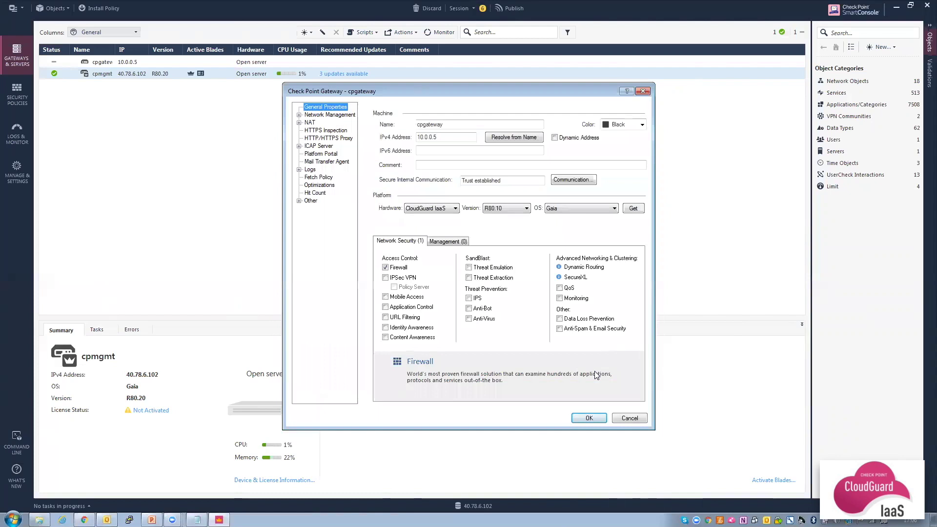
click(337, 115)
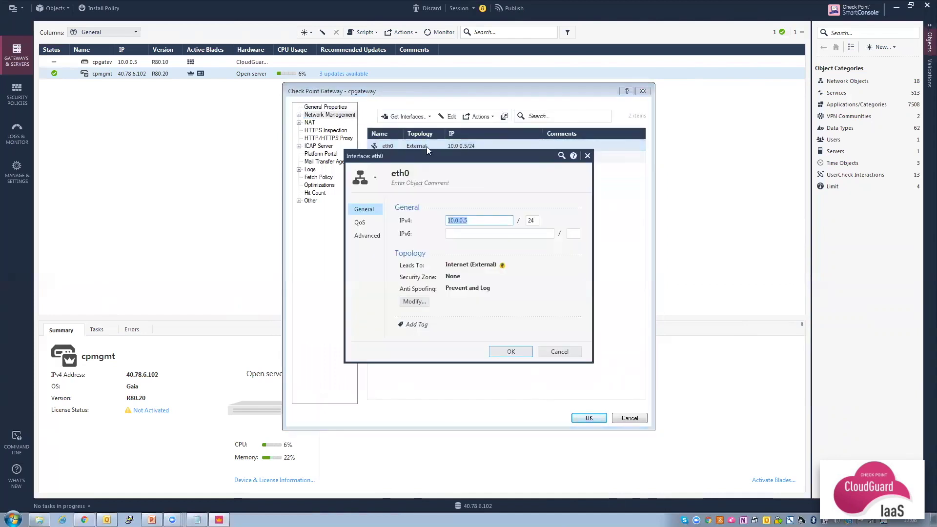
Uncheck interface-topology anti-spoofing on eth0 and eth1, saving each interface's settings.
click(414, 302)
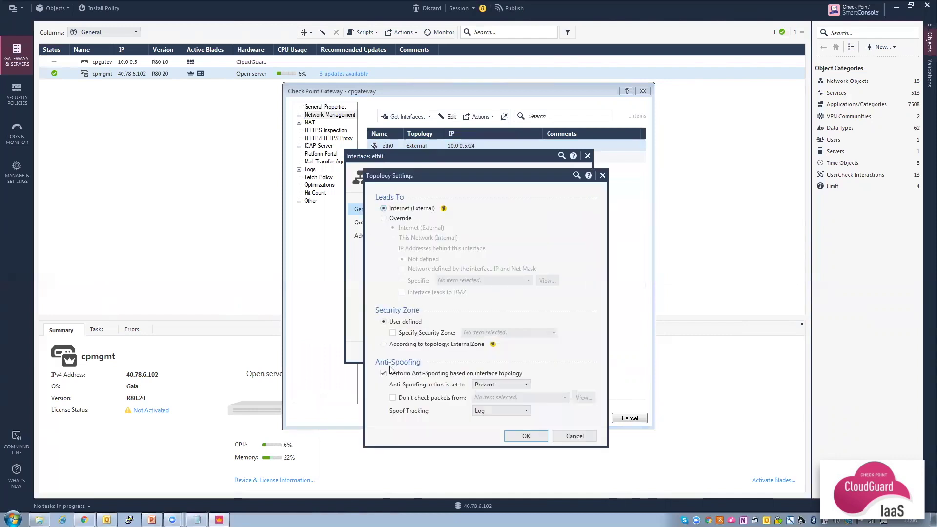
click(383, 374)
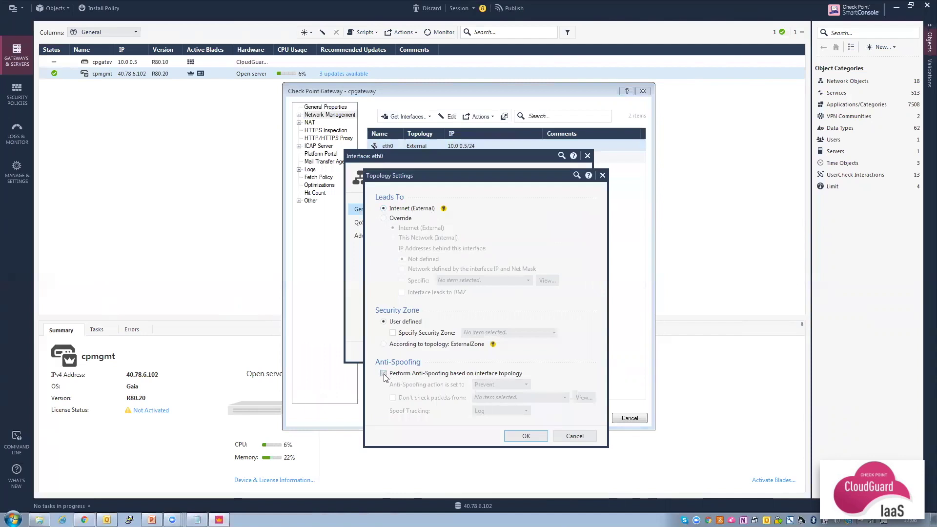
click(525, 435)
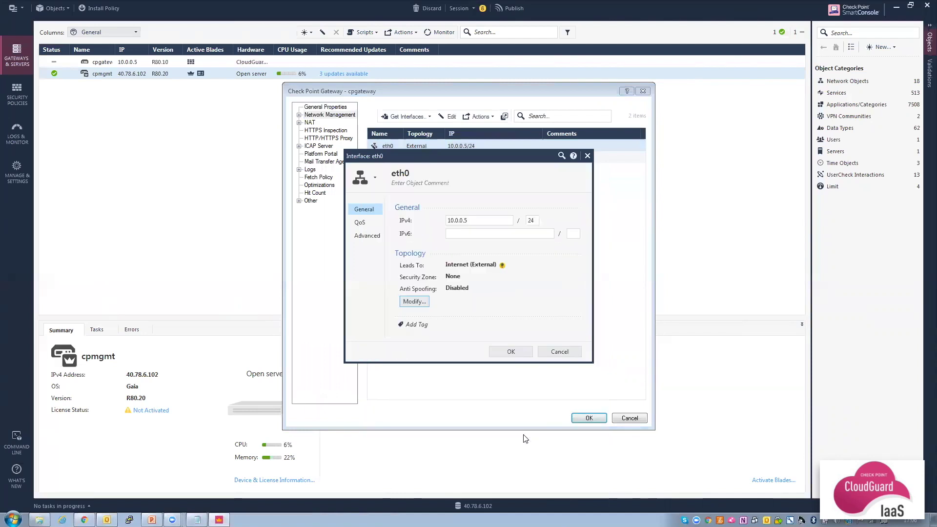
click(510, 352)
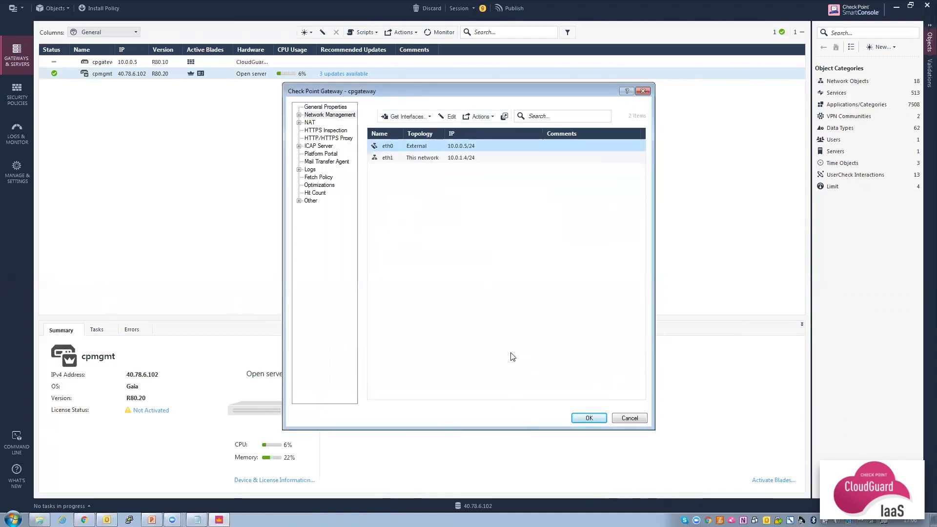
double_click(442, 157)
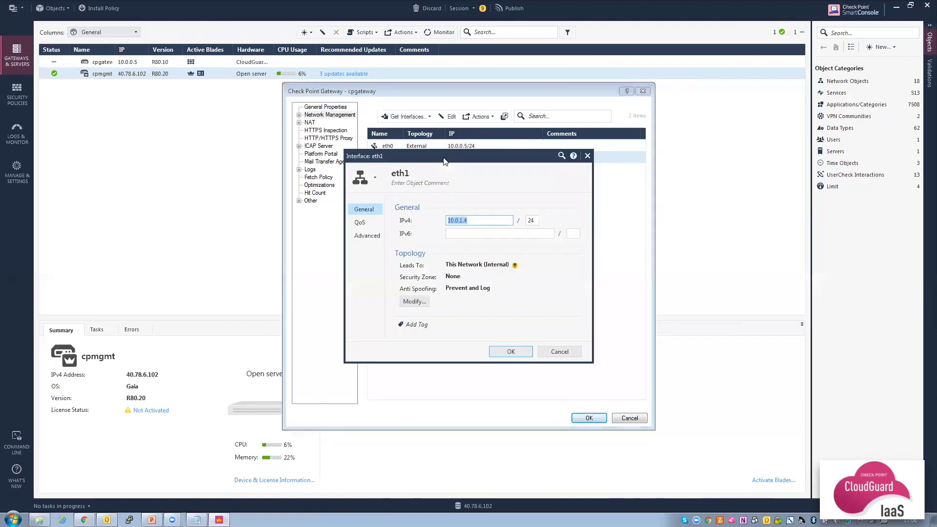
click(414, 302)
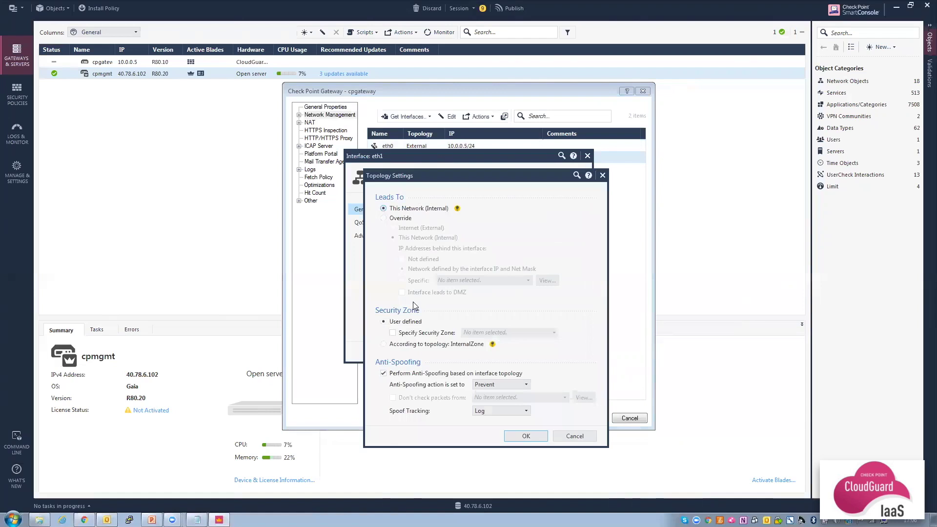
click(384, 373)
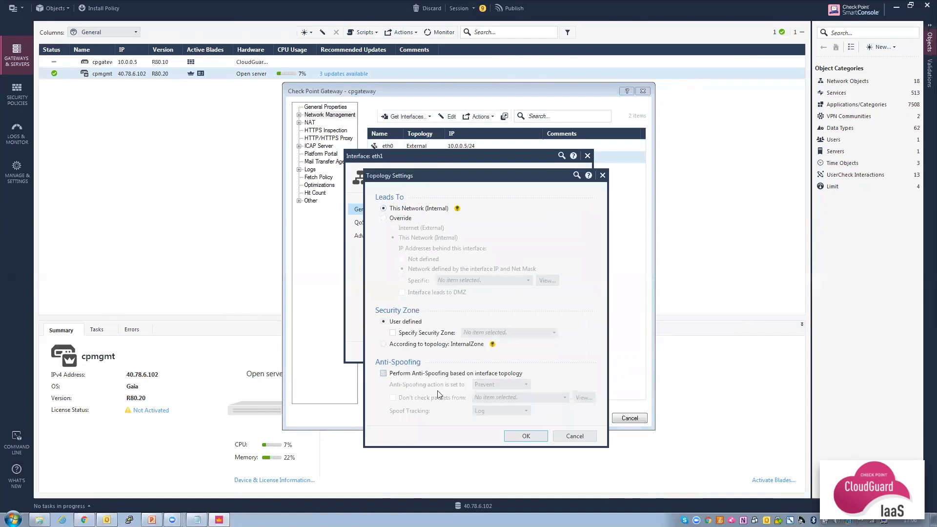
click(521, 436)
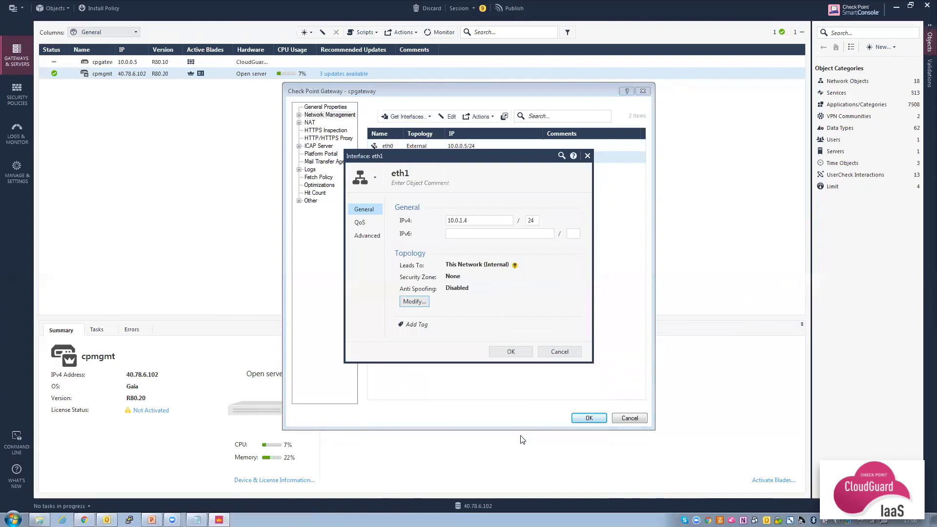
click(510, 351)
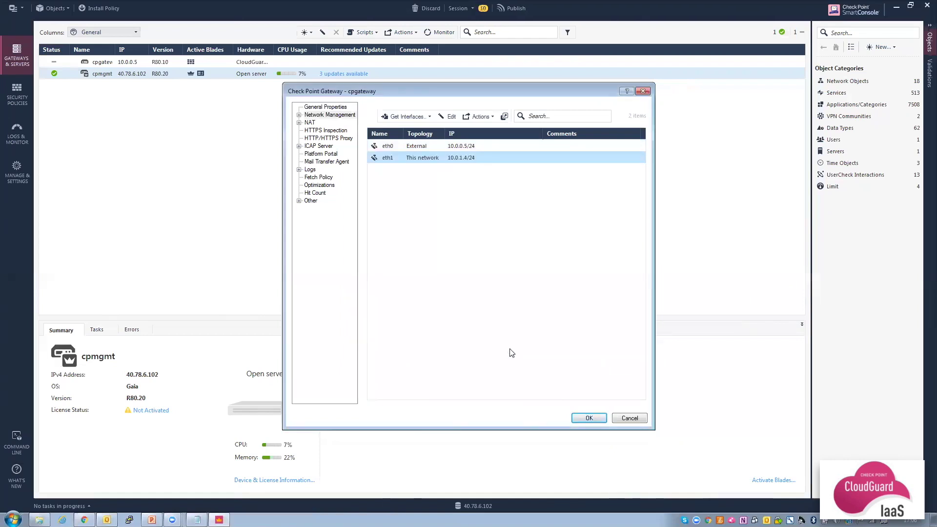
Save cpgateway, set the Cleanup rule to Accept with Log tracking, and start Install Policy.
click(590, 420)
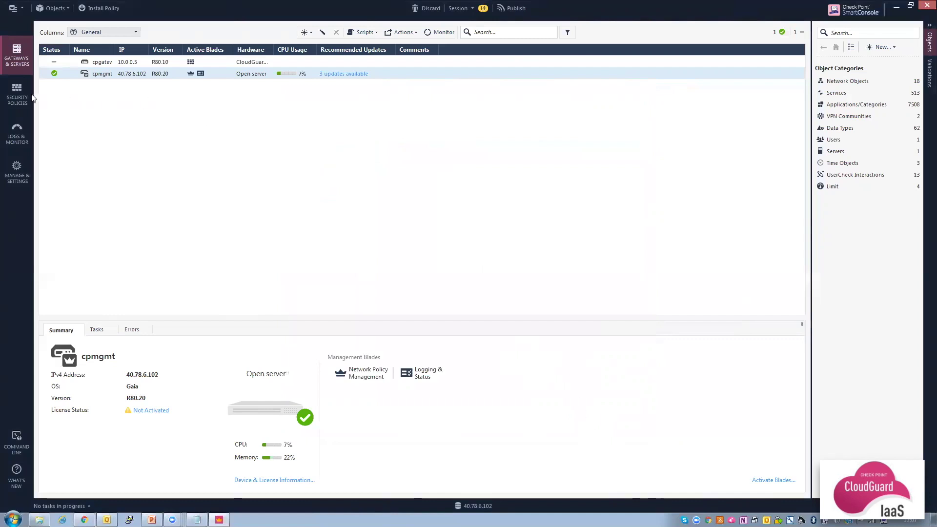
click(16, 93)
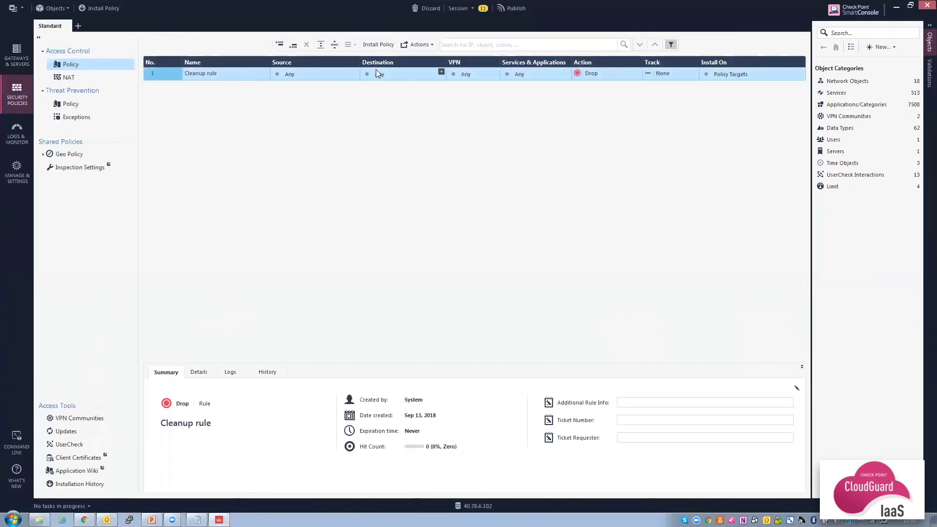
click(613, 75)
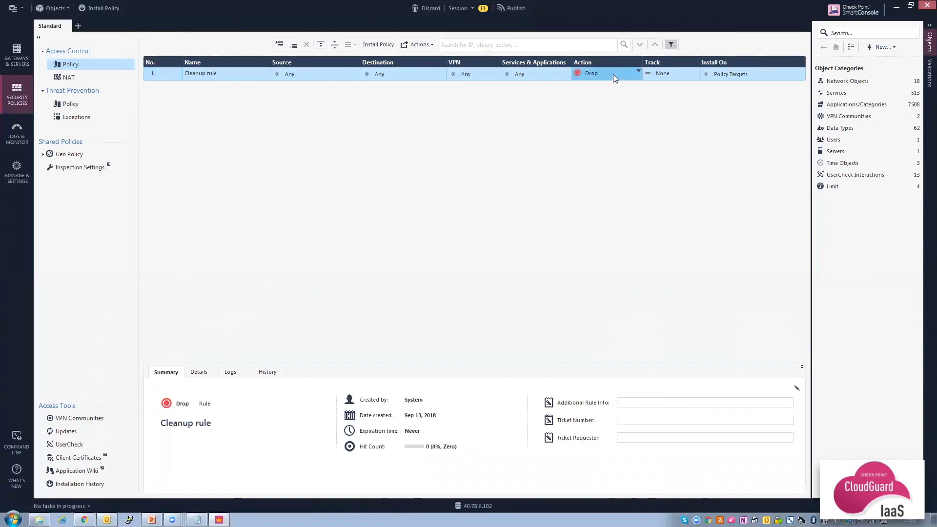
click(631, 82)
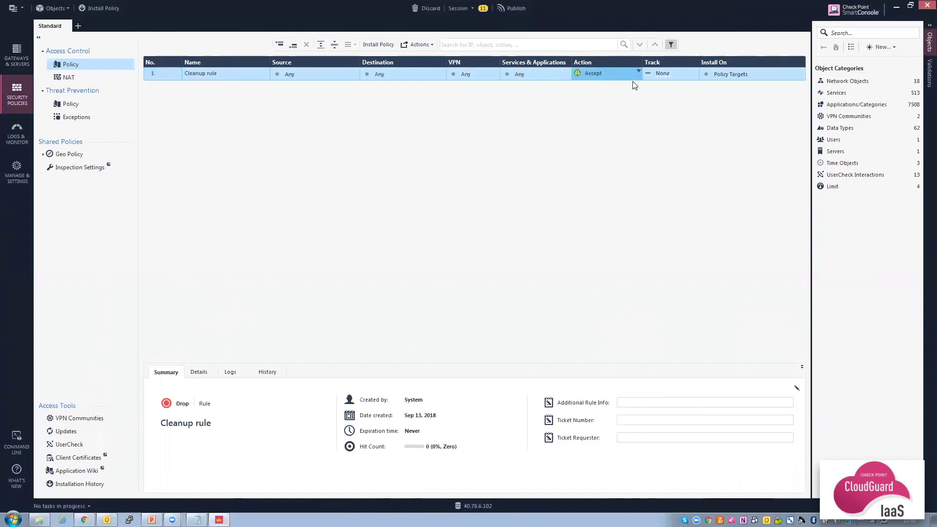
click(673, 73)
click(695, 94)
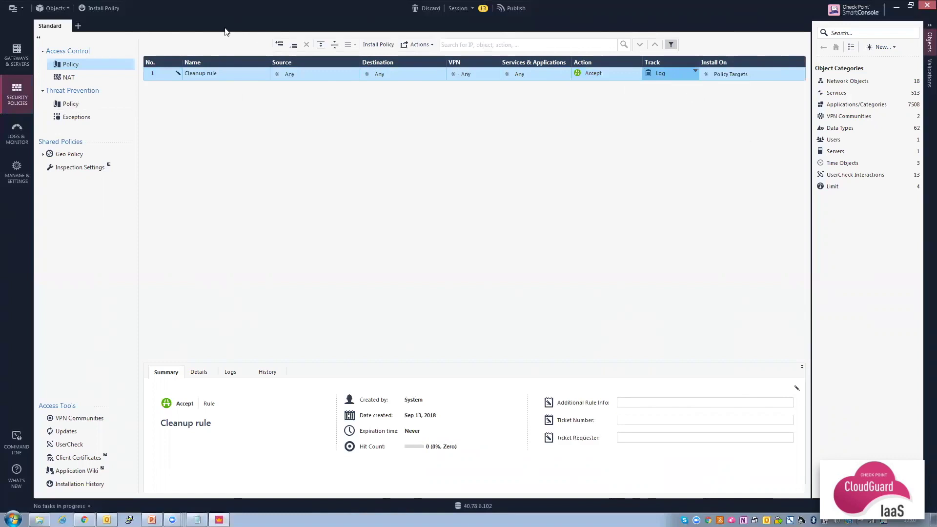
click(98, 8)
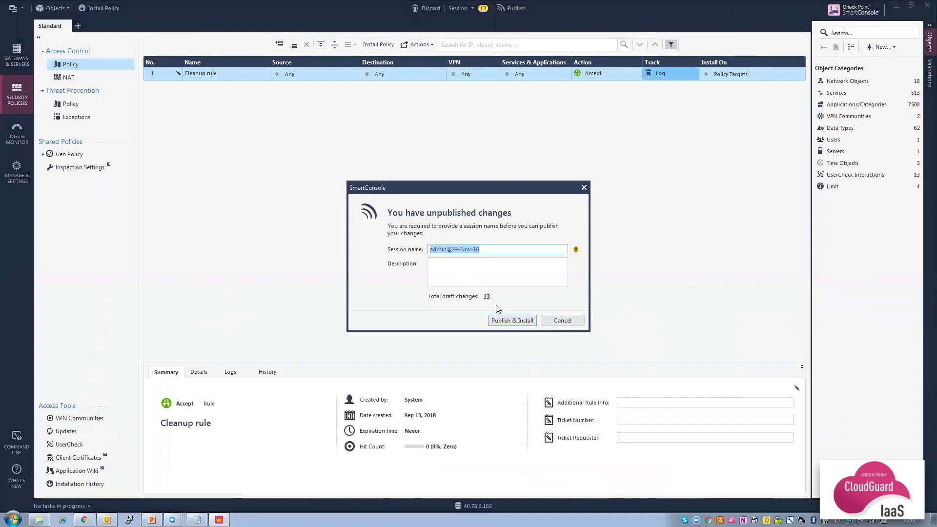
Publish and install the Standard access policy on cpgateway without Threat Prevention, then return to Azure.
click(515, 320)
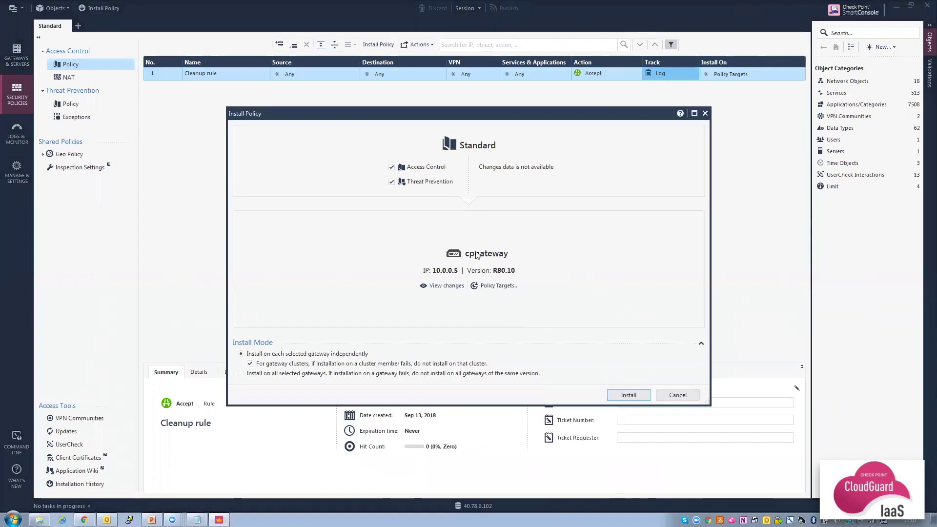
click(391, 183)
click(628, 394)
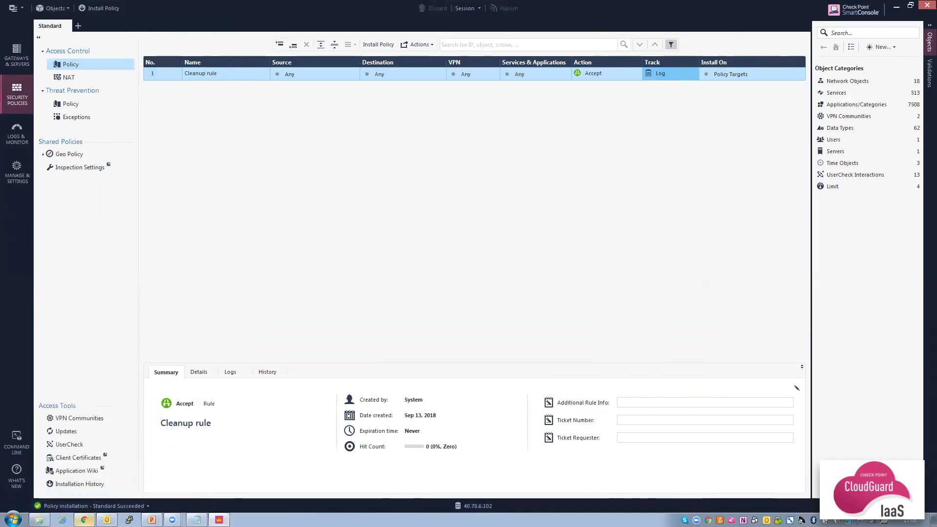
click(84, 520)
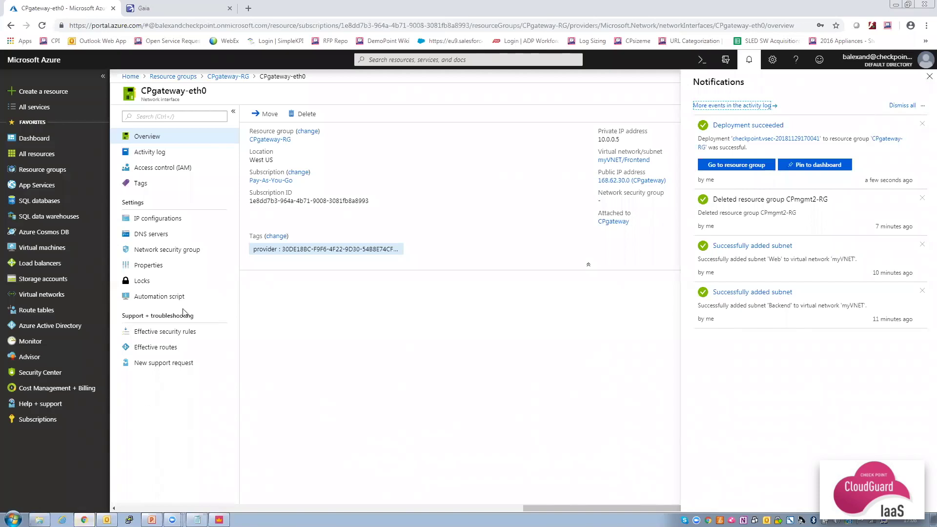
Copy the CPgateway public IP 168.62.30.0 from CPgateway-RG and open a new Chrome tab.
click(233, 78)
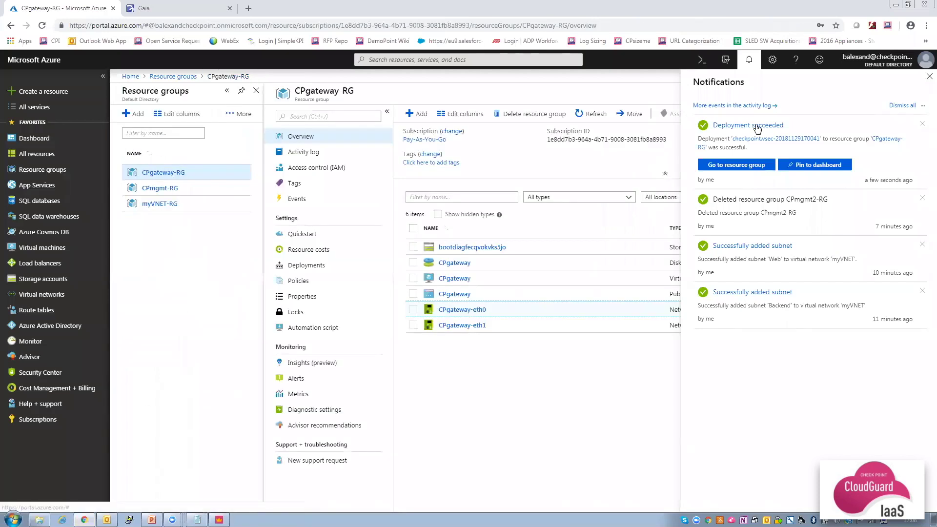
click(927, 77)
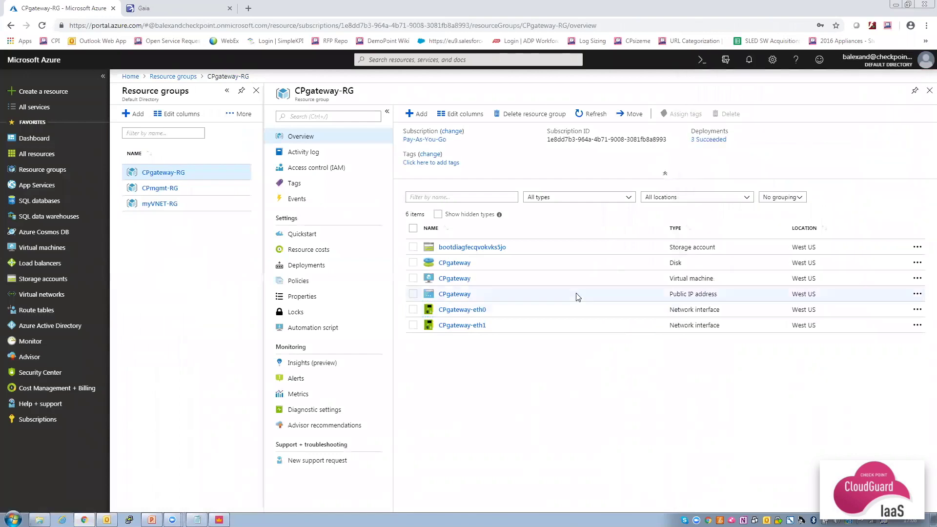
click(454, 294)
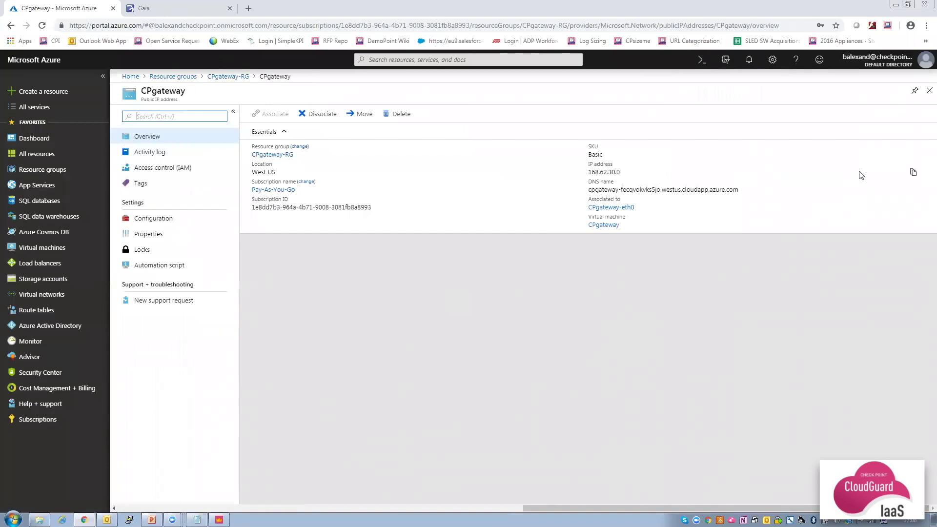
click(912, 173)
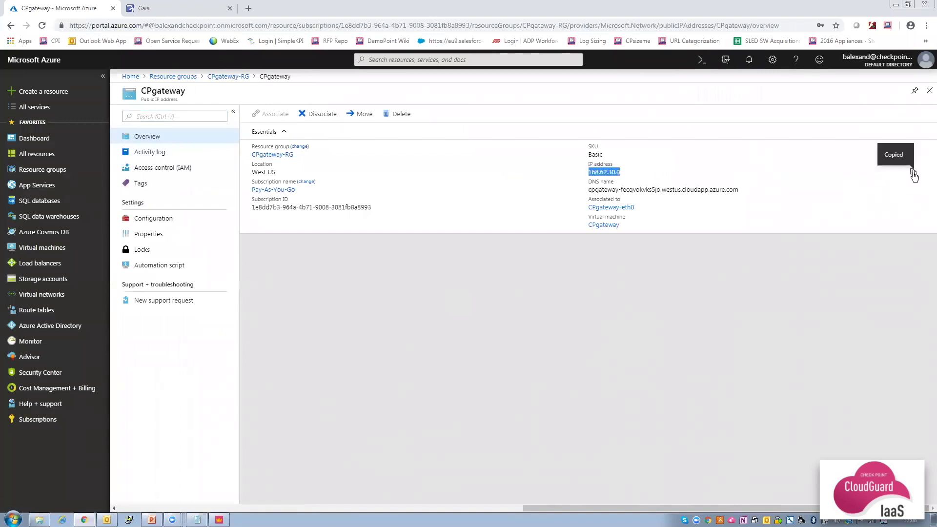
click(249, 9)
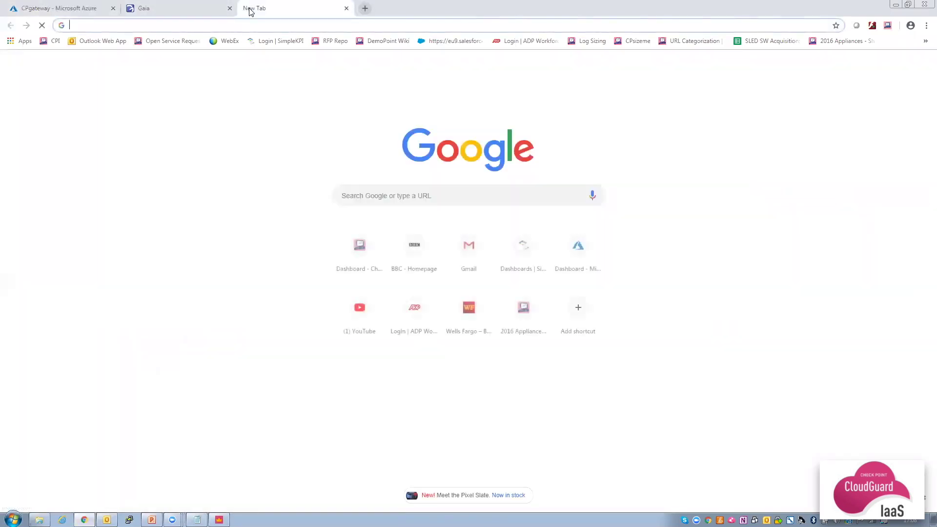
text(https://)
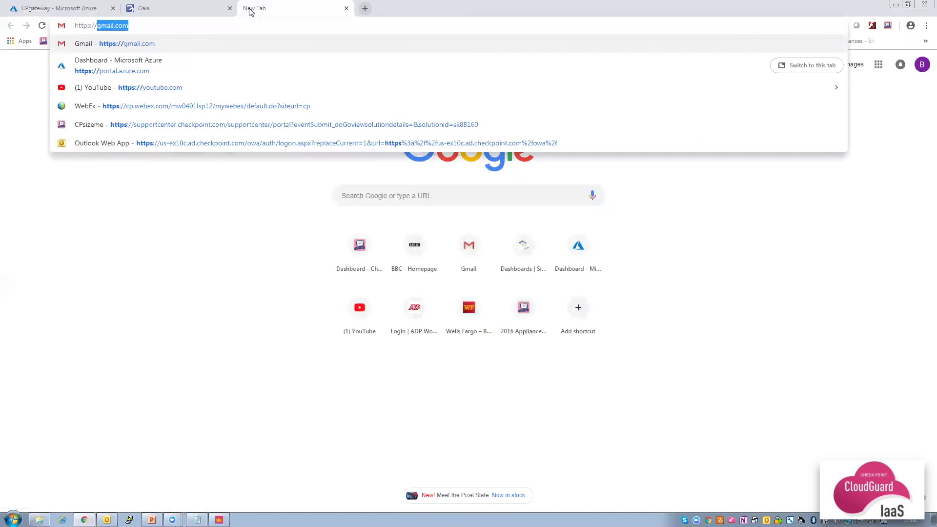
key(ctrl+v)
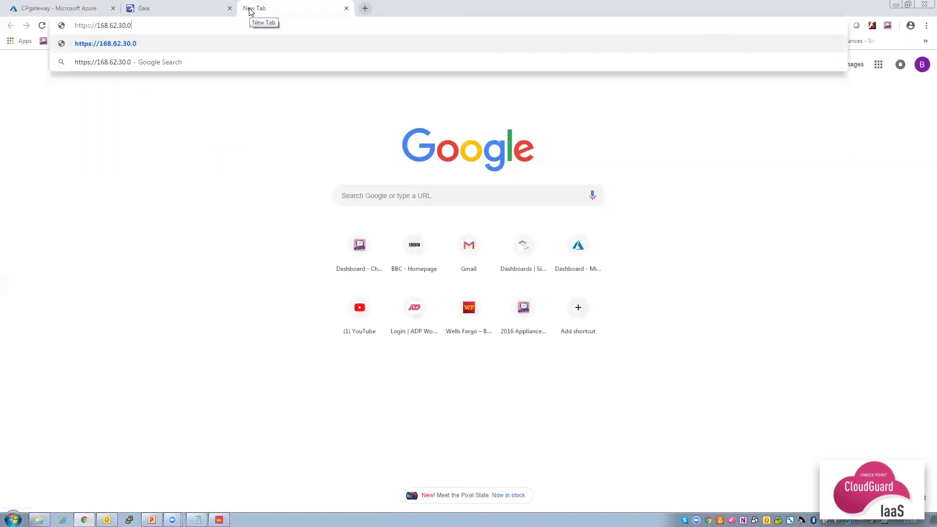
key(Return)
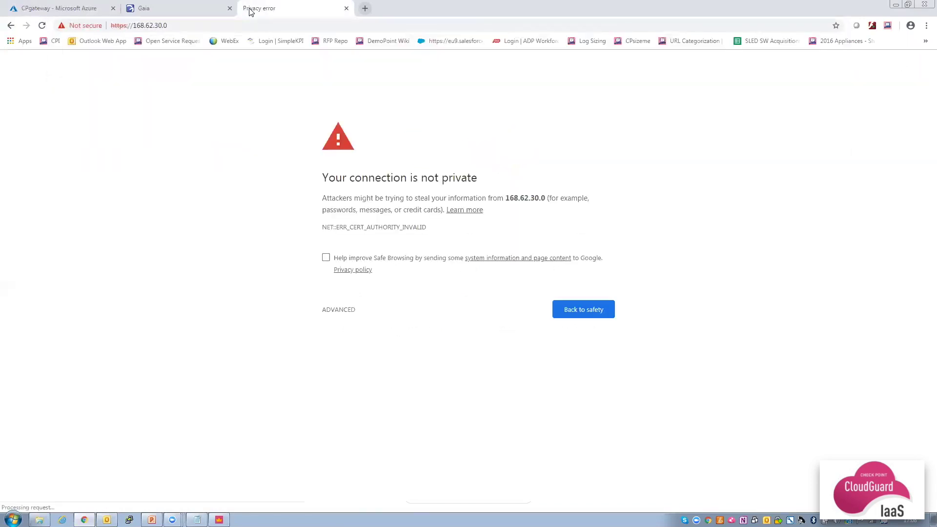
click(340, 307)
click(362, 385)
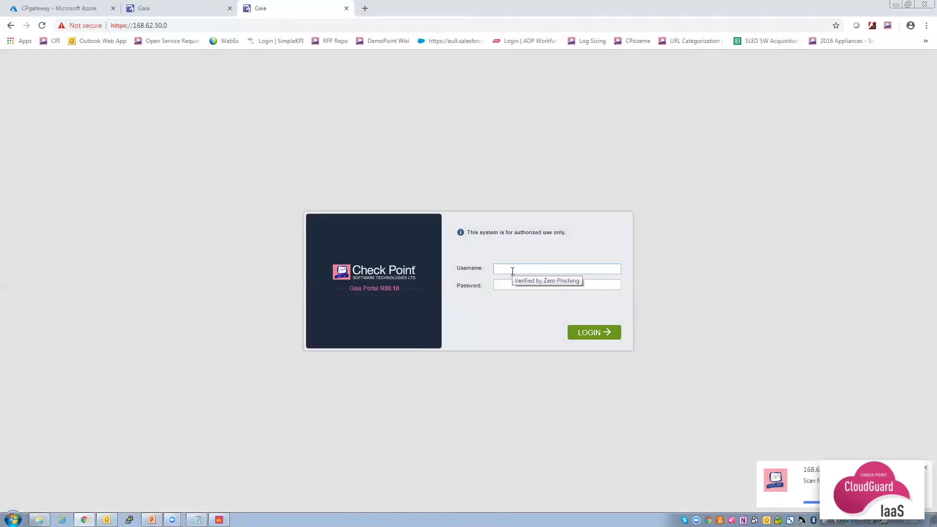
Log in to the Gaia Portal with the admin credentials and dismiss the message of the day.
text(admin)
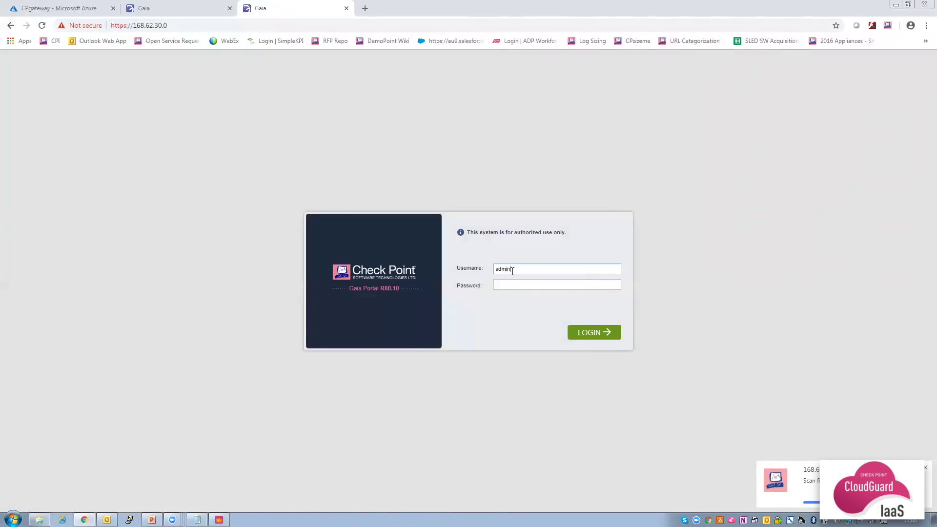
text(•)
click(584, 330)
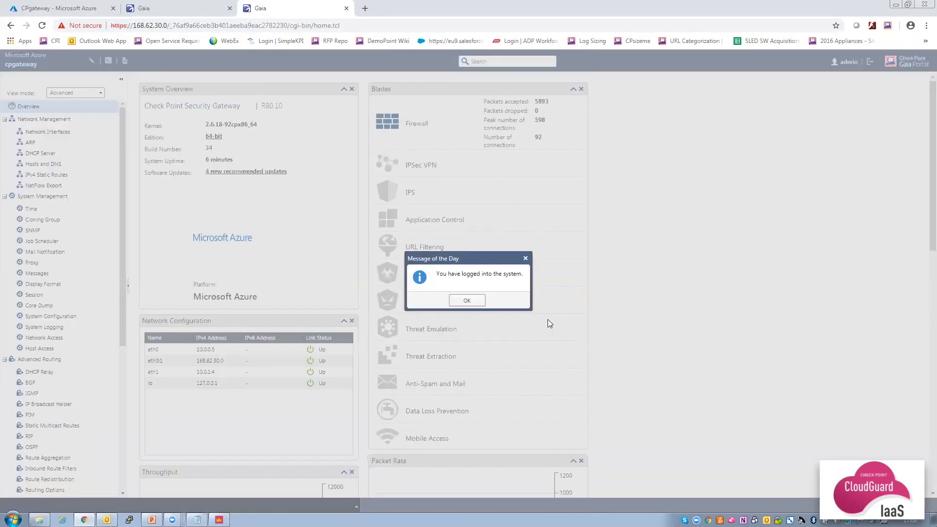
click(466, 300)
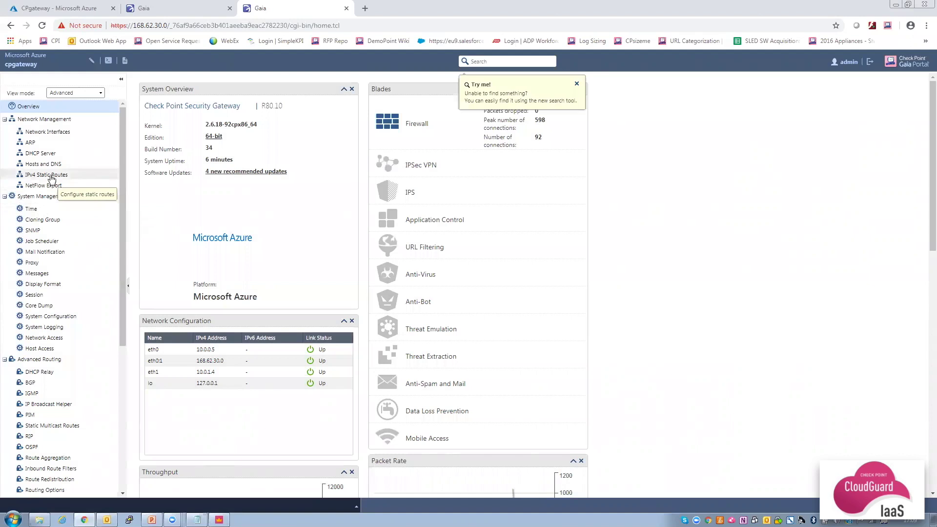
Add and save IPv4 static route 10.0.2.0 mask 255.255.255.0 via next-hop gateway 10.0.1.1.
click(52, 176)
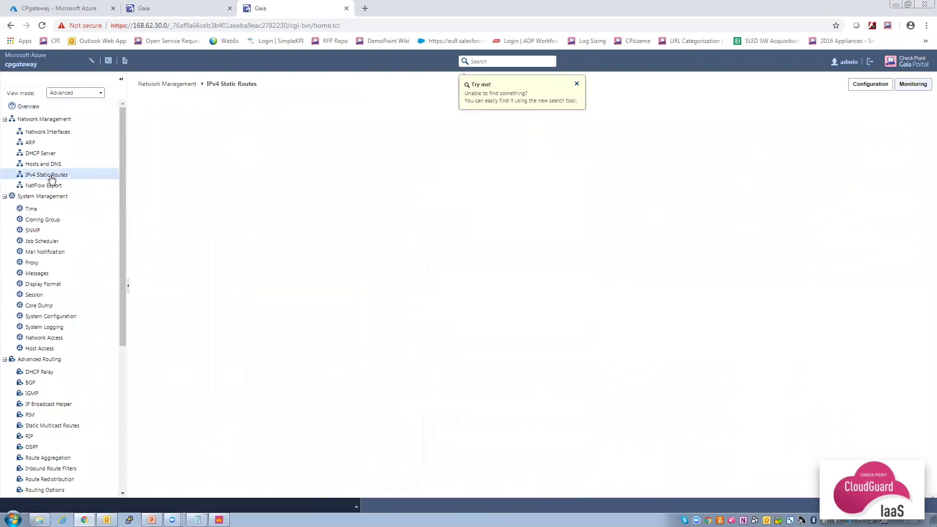
click(576, 84)
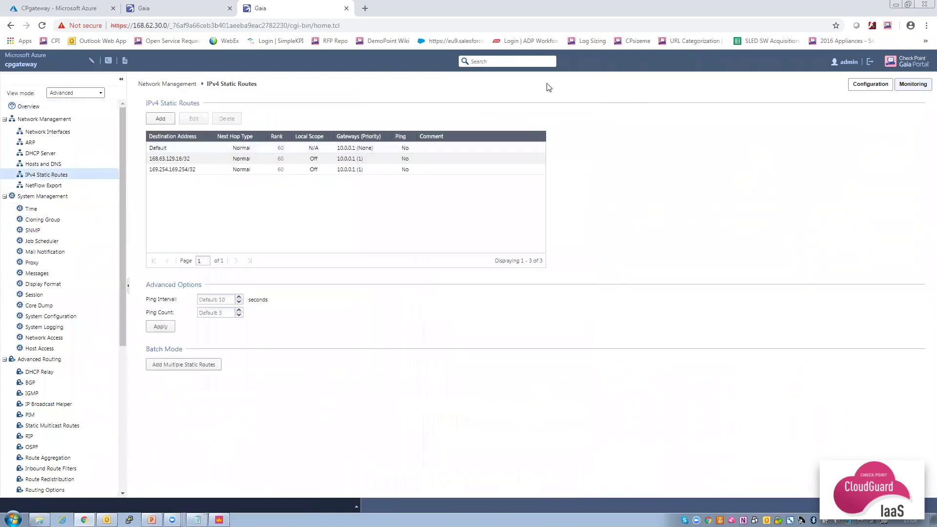
click(165, 121)
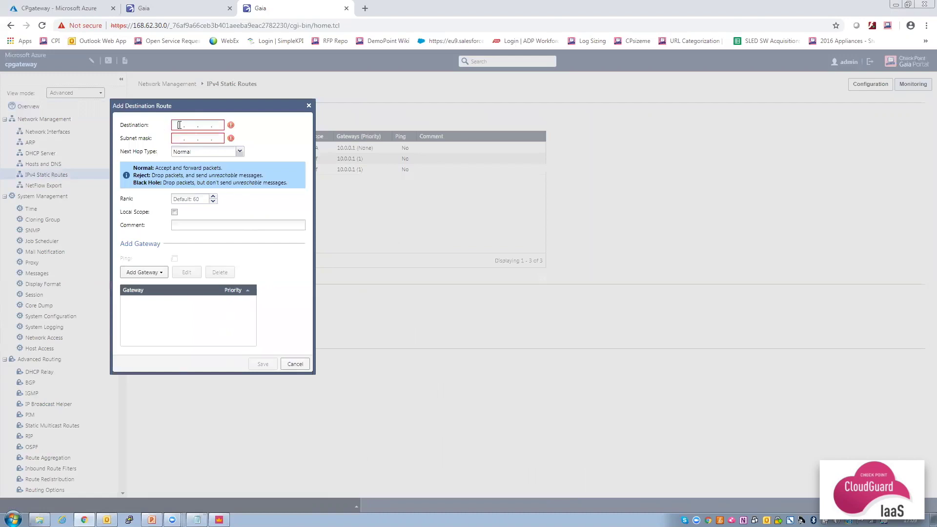
text(10)
text(255 . 255 . )
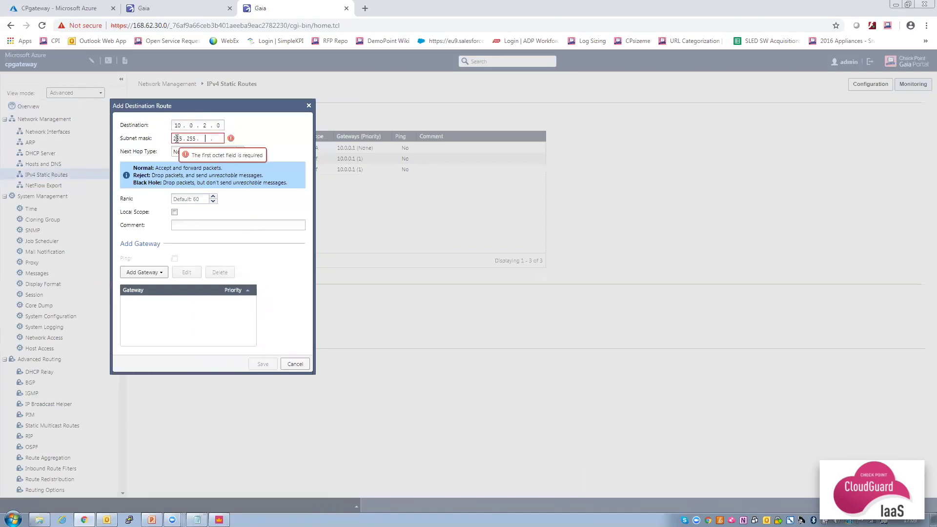
text(255)
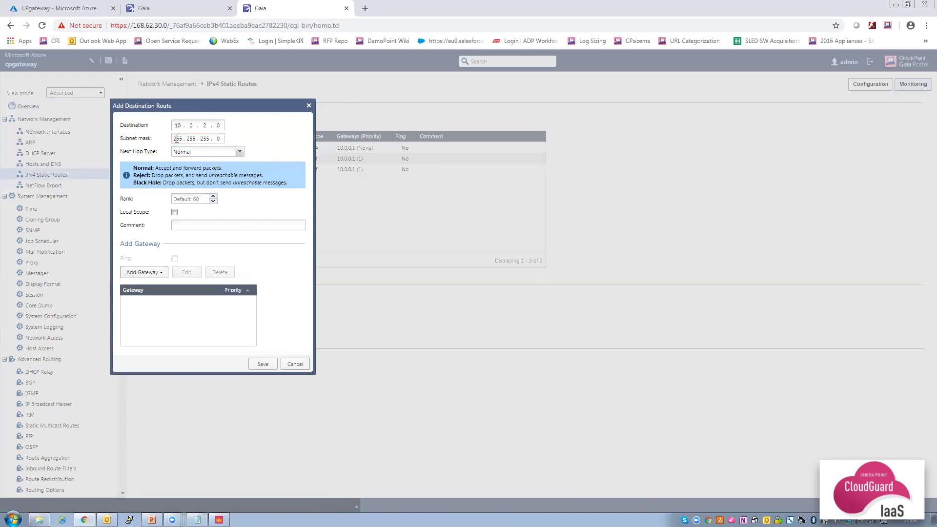
click(151, 272)
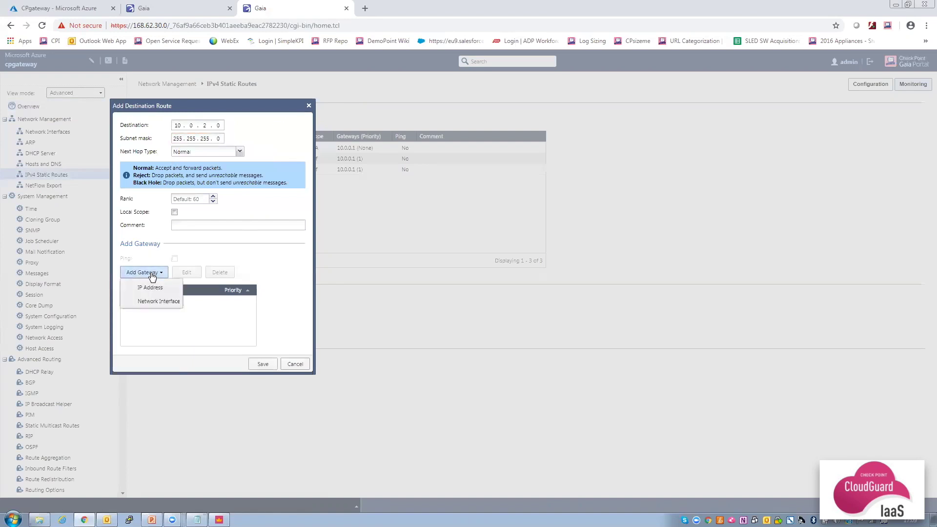
click(151, 288)
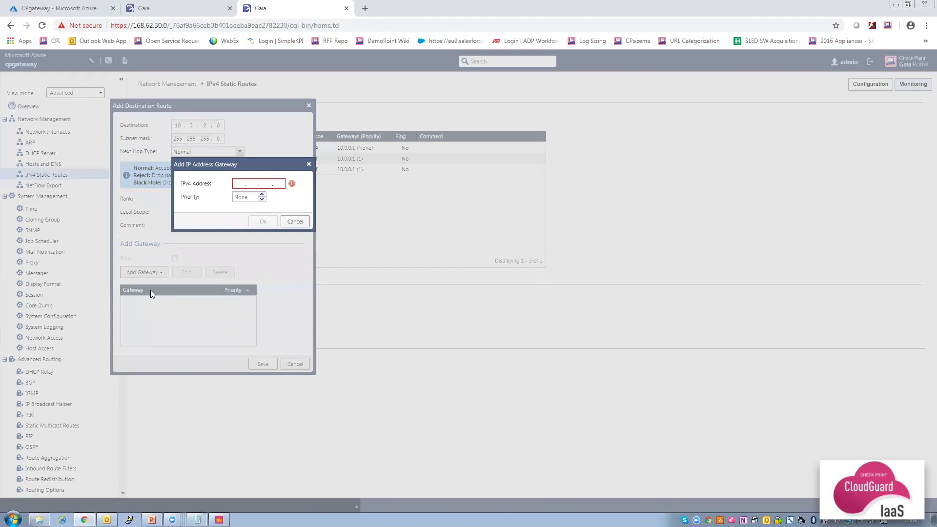
text(10 . 0 . 1 . 1)
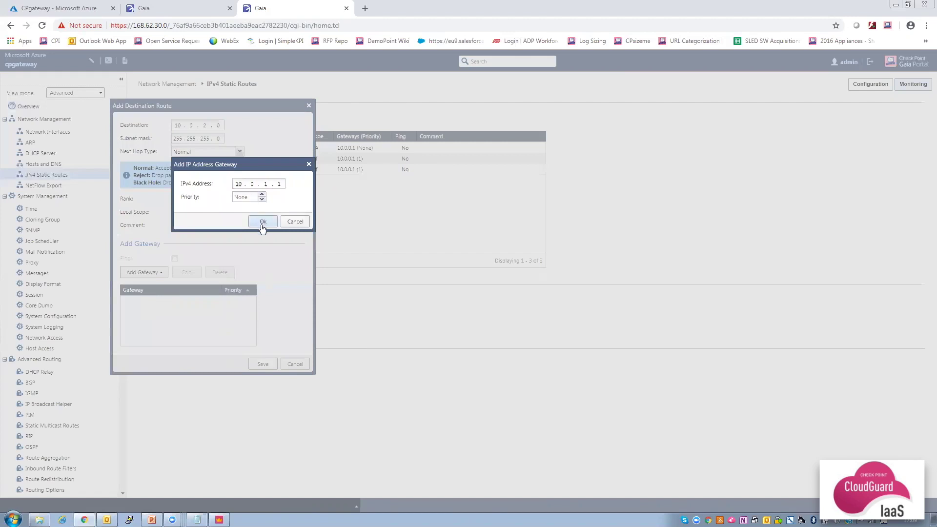
click(261, 222)
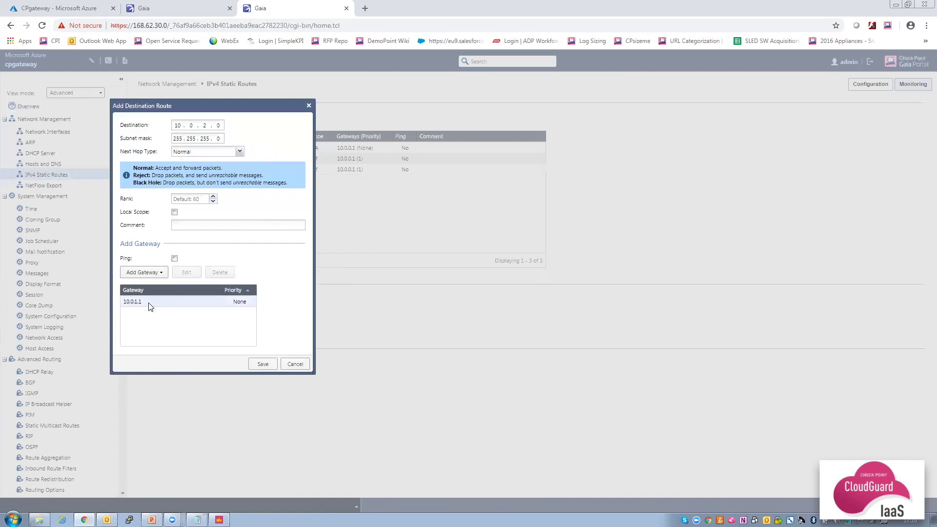
click(262, 365)
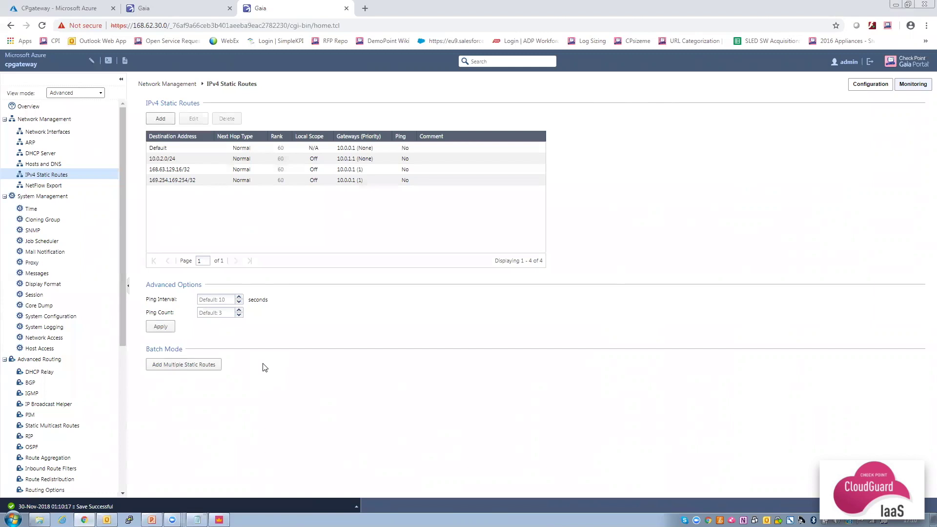
Search the Marketplace for 'nginx bitnami' and start a VM from NGINX Open Source Certified by Bitnami.
click(62, 7)
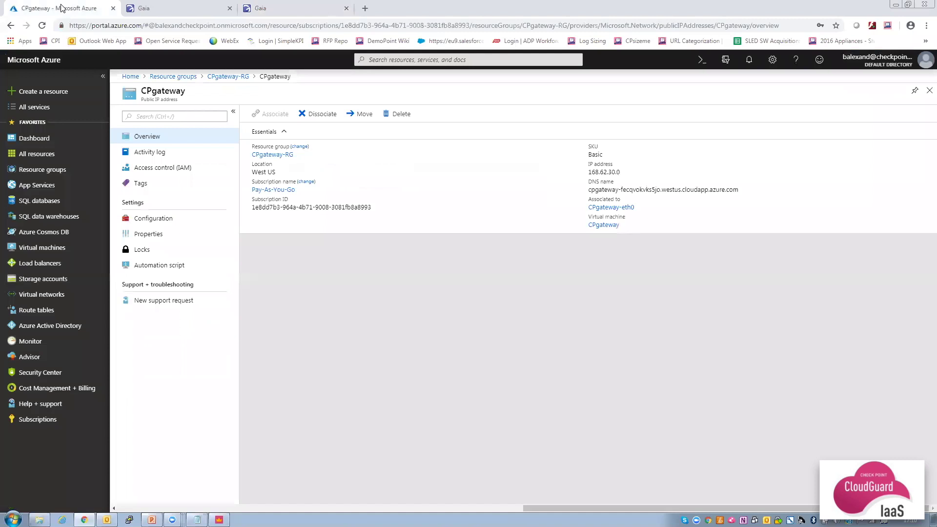
click(49, 94)
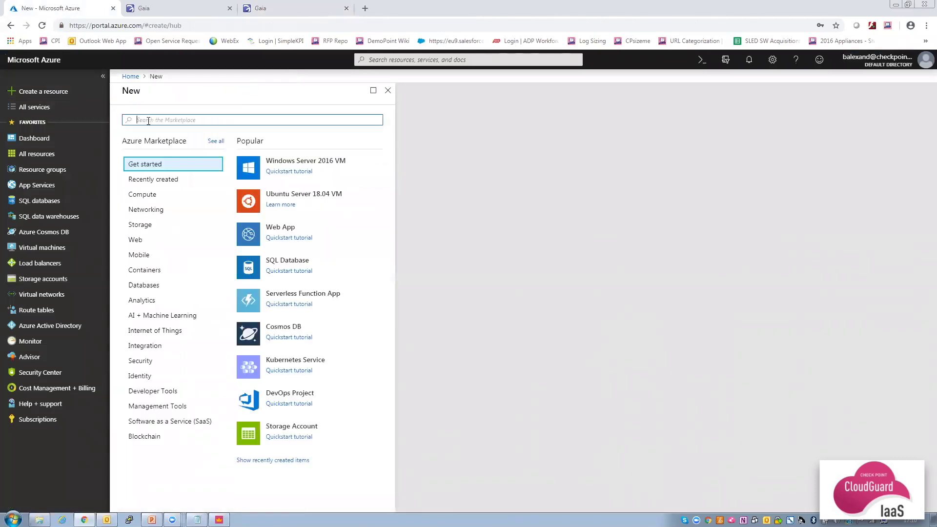
text(nginx bitnami)
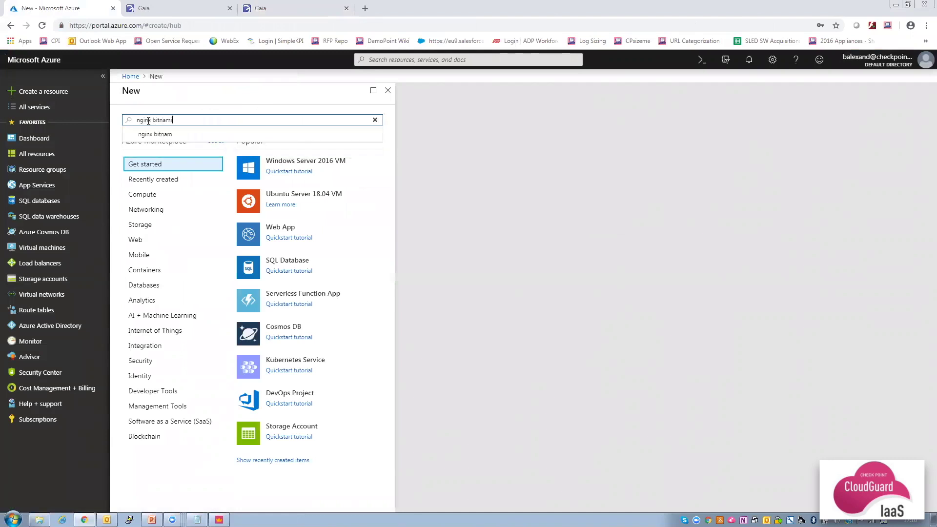
key(Return)
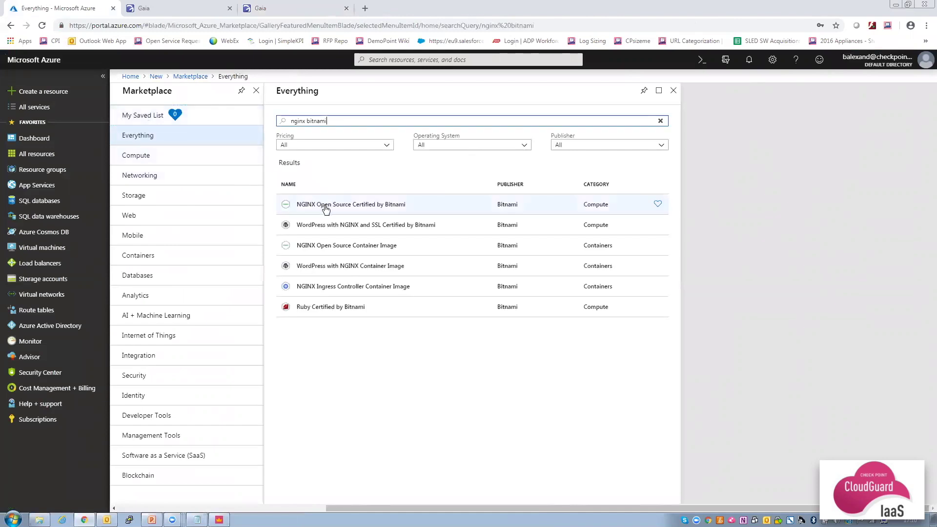
click(326, 208)
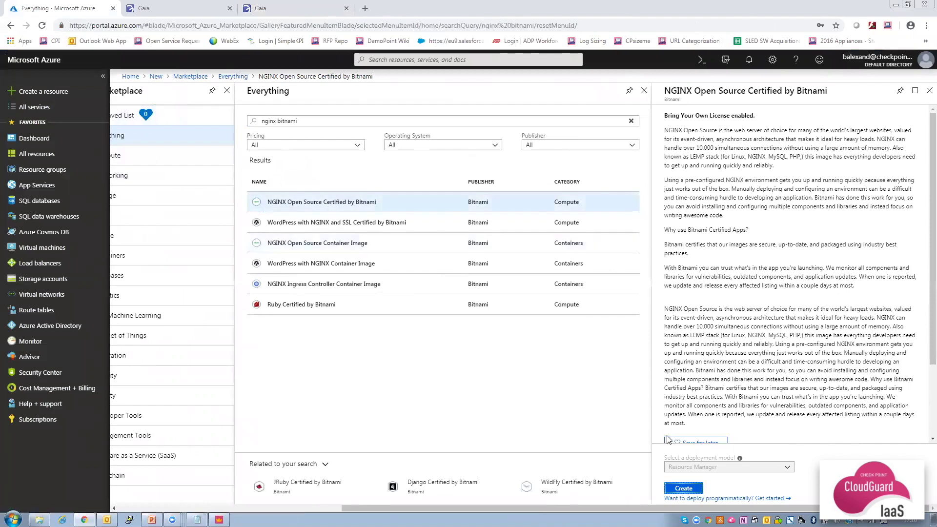
click(682, 489)
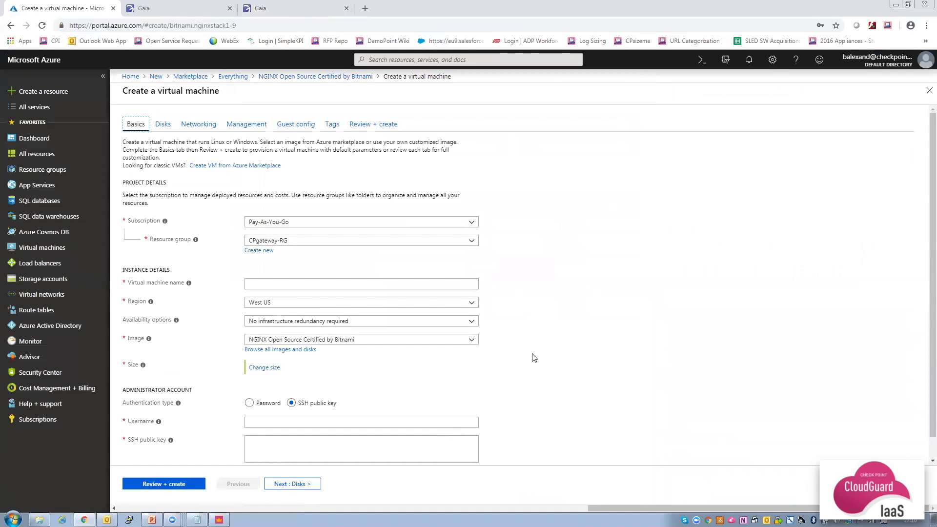
Place the new VM in resource group myVNET-RG and name it myWeb.
click(408, 240)
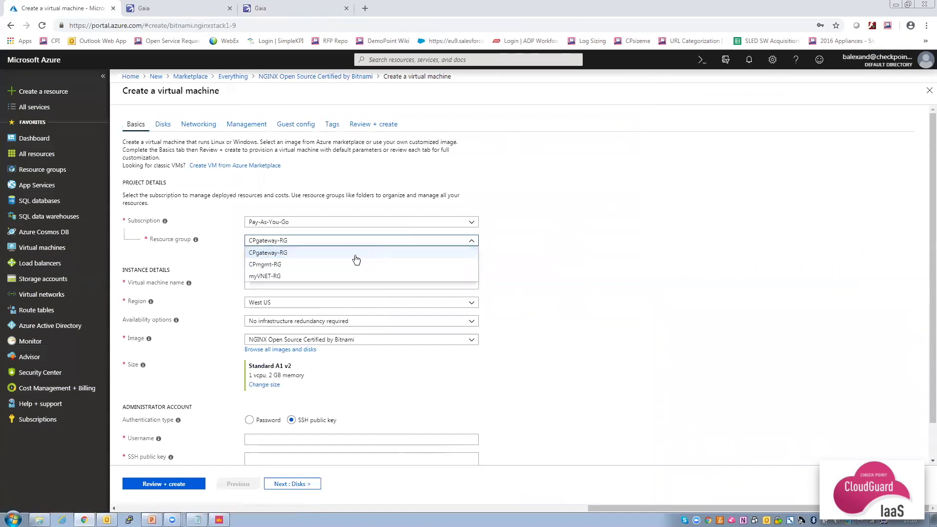
click(328, 276)
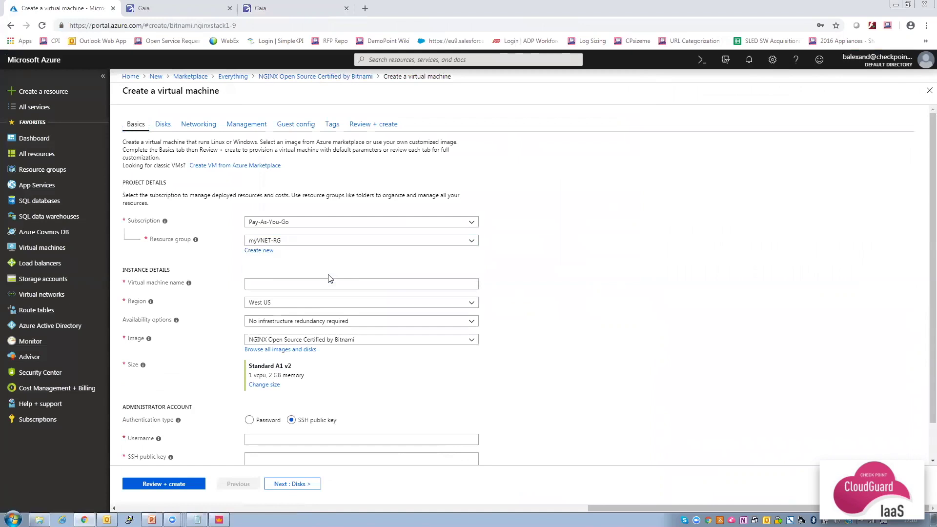
click(318, 283)
text(myWeb)
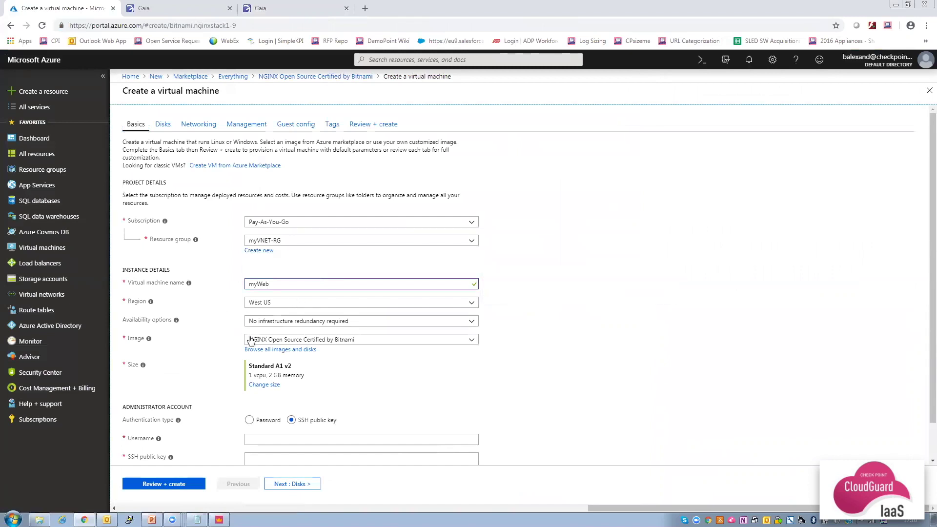
Use password authentication with admin username webadmin and a confirmed password, then continue to Disks.
click(249, 420)
click(270, 439)
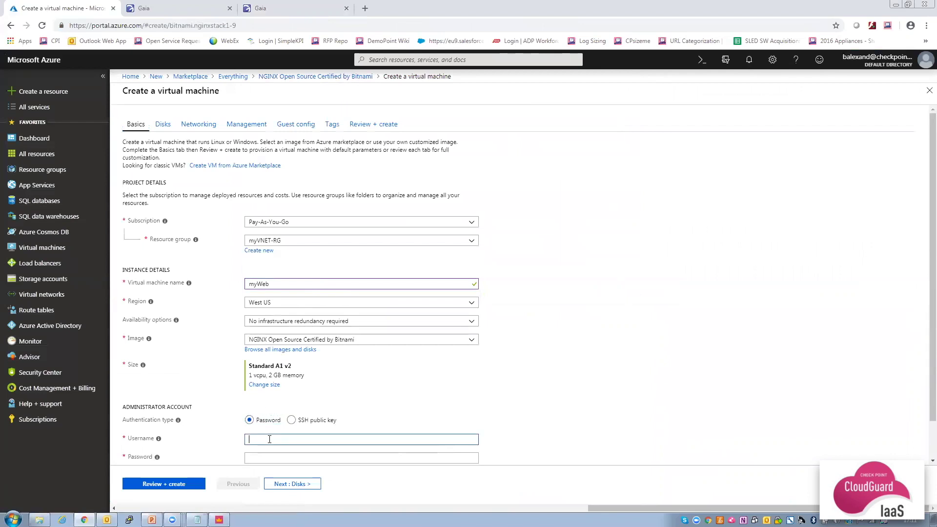
text(webadmin)
scroll(345, 390, down, 1)
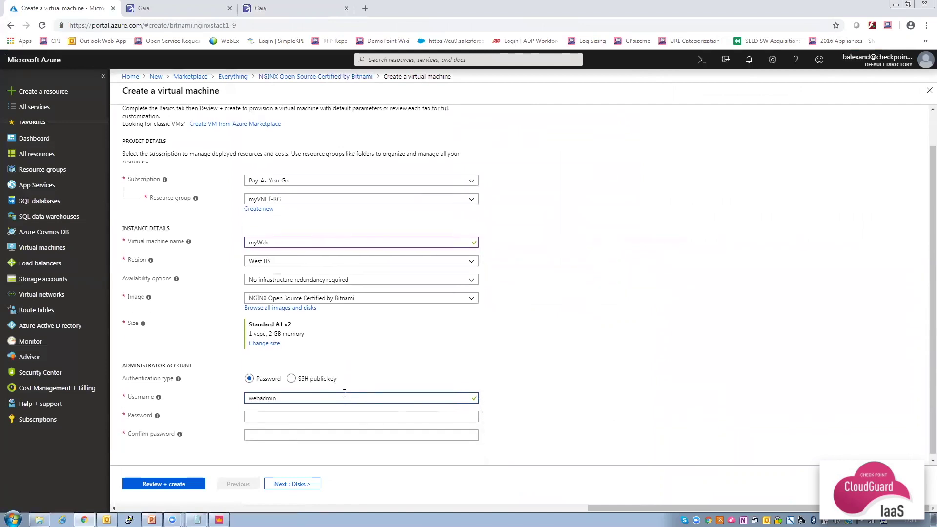
click(318, 414)
text(••••••••)
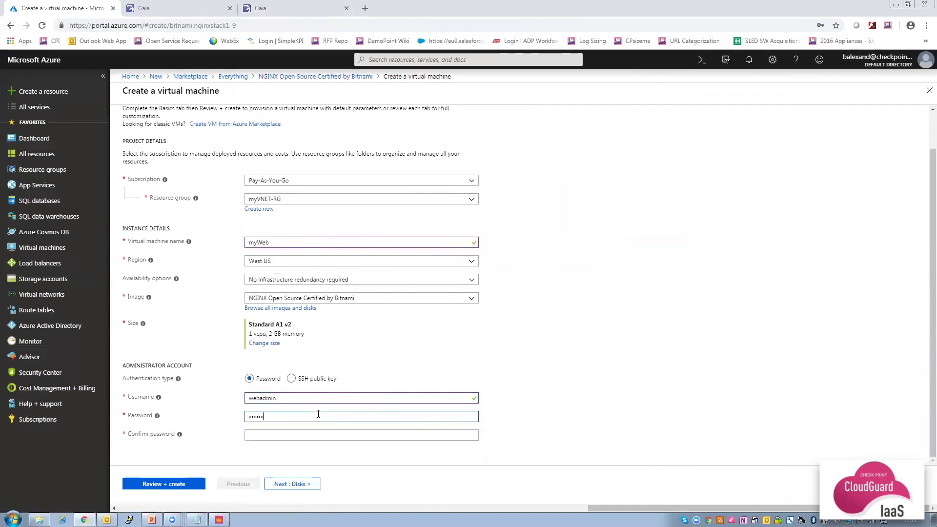
text(••••)
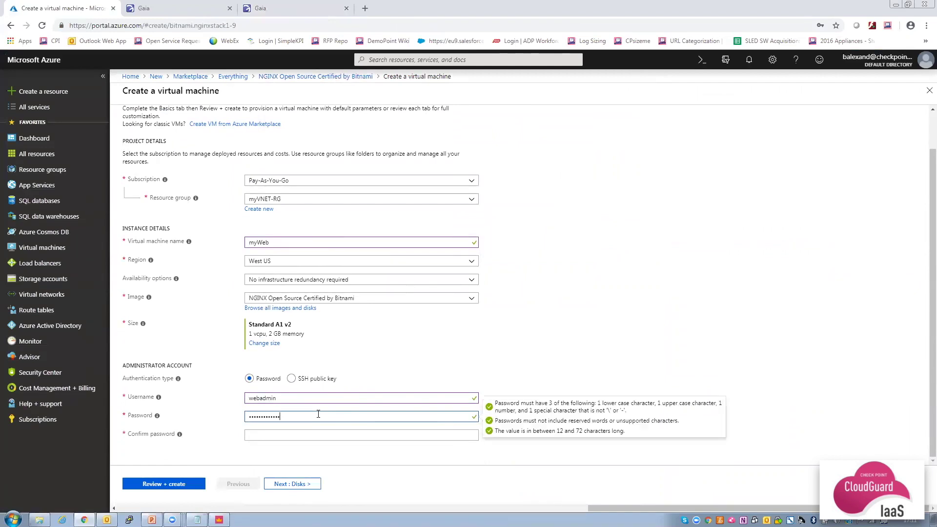
click(308, 434)
text(••••••••••••)
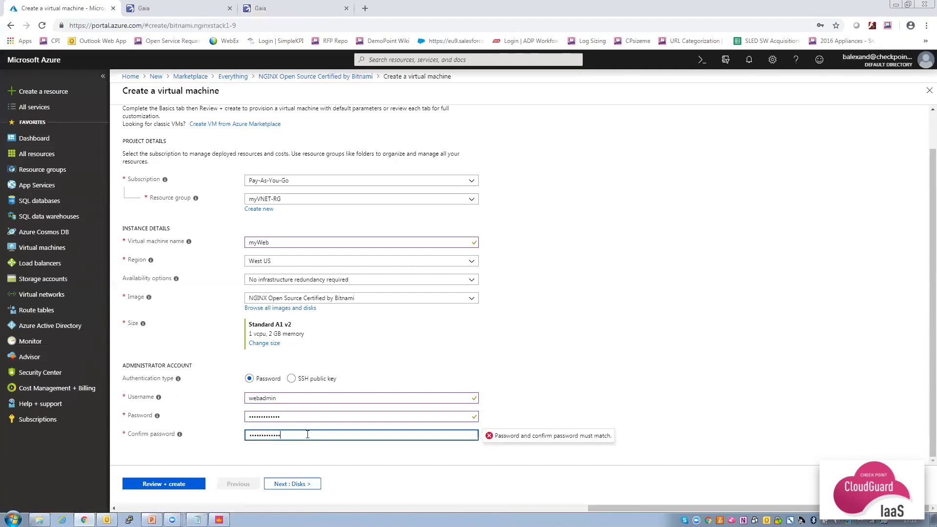
click(289, 483)
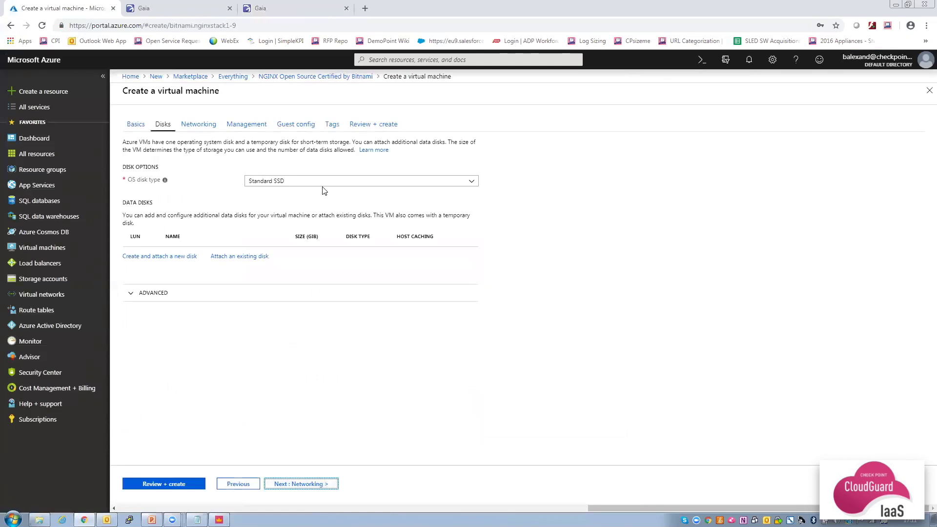
Put myWeb in the Web subnet with no public IP and no NSG, then review and create it.
click(299, 484)
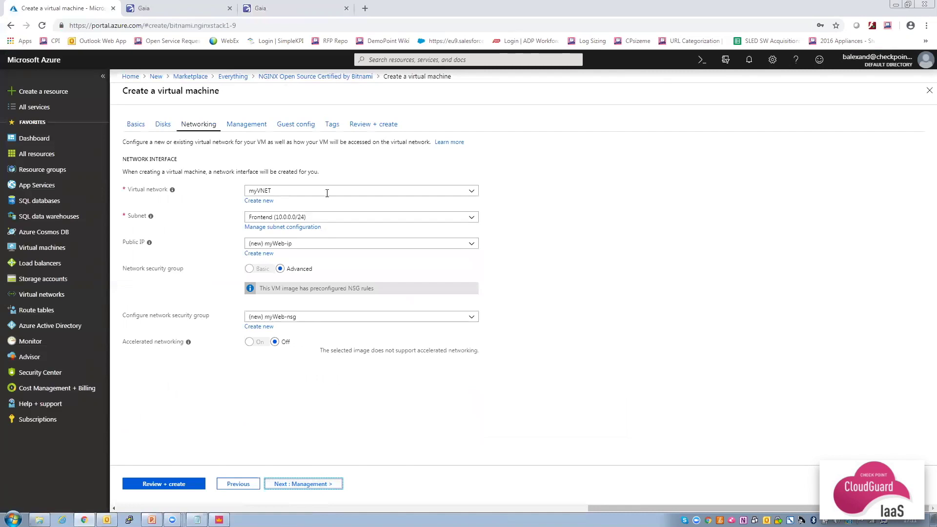
click(327, 217)
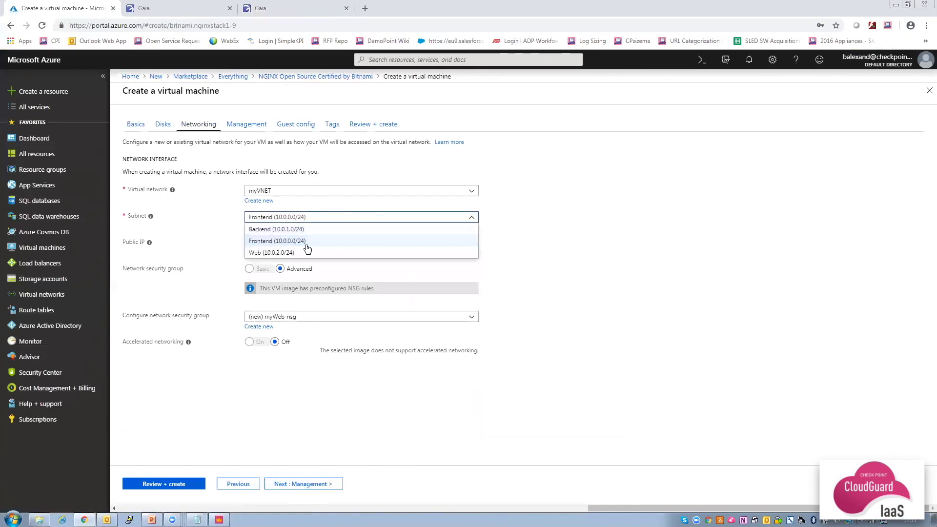
click(284, 255)
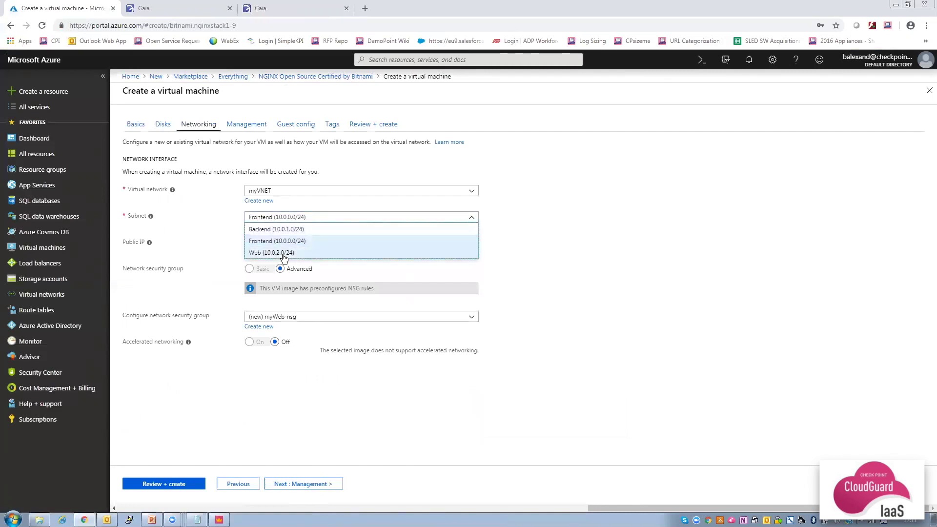
click(291, 243)
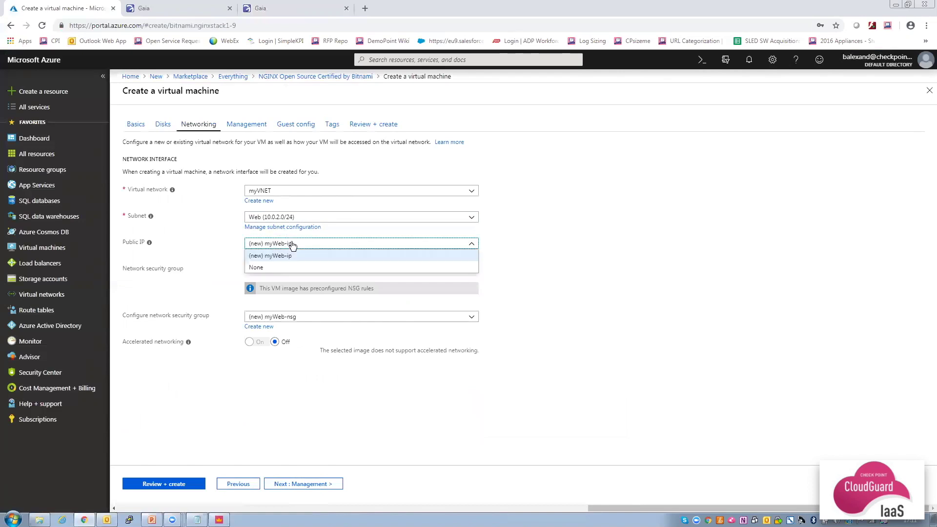
click(282, 266)
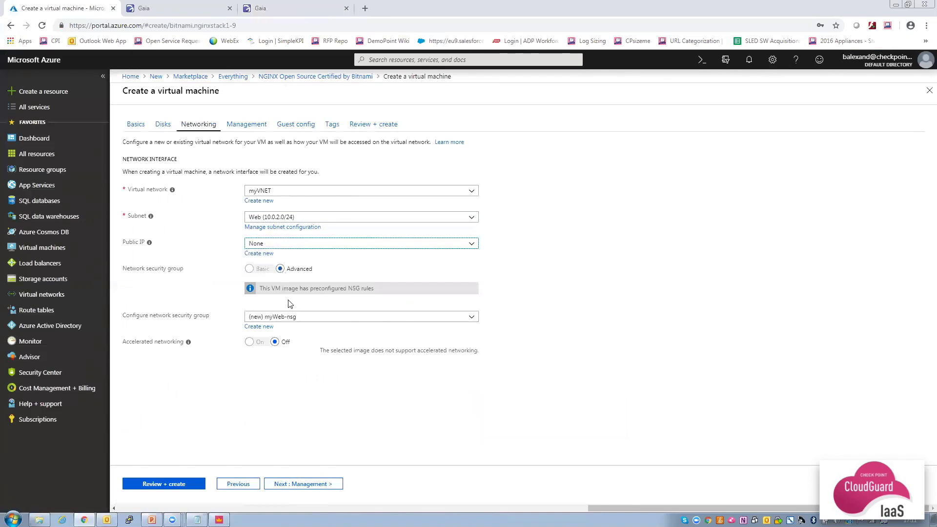
click(297, 317)
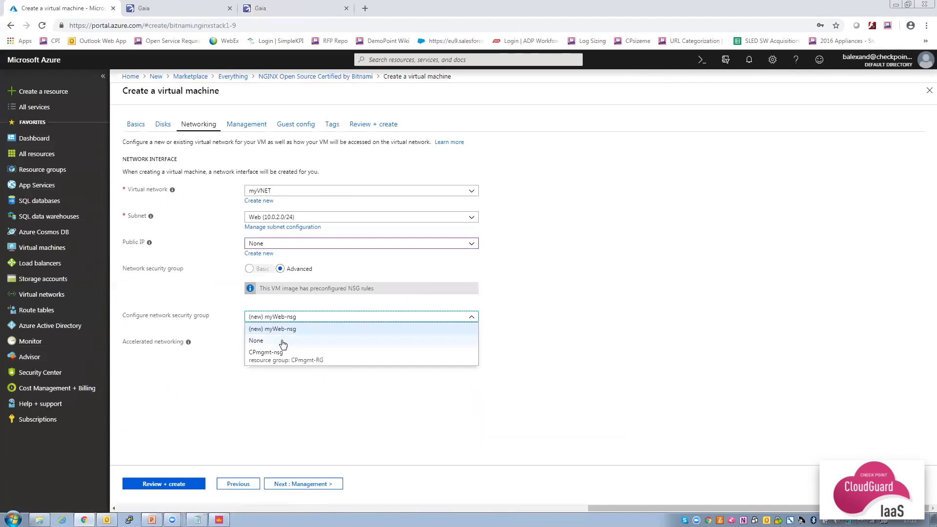
click(282, 341)
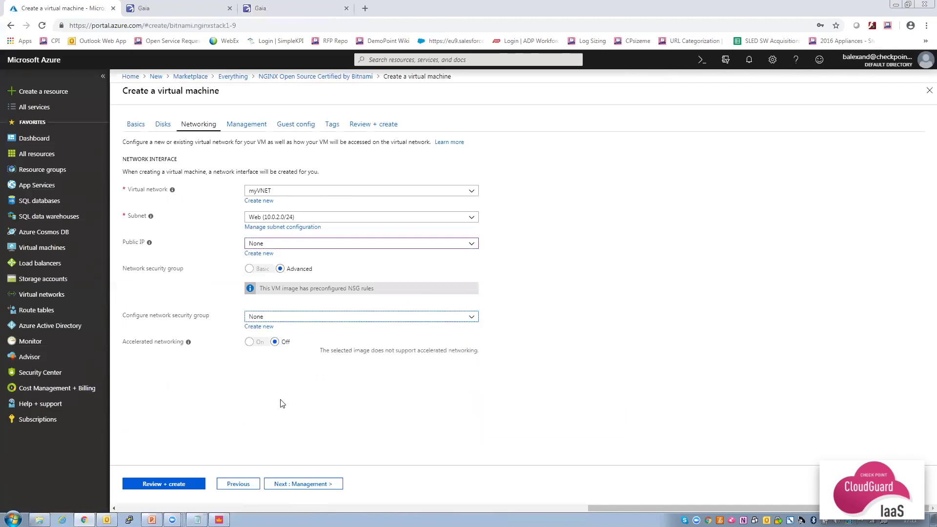
click(159, 485)
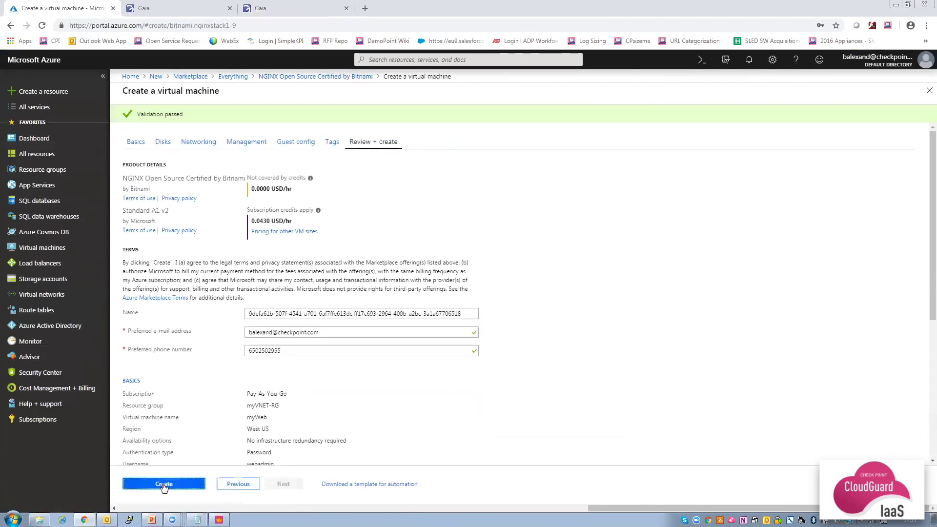
click(164, 484)
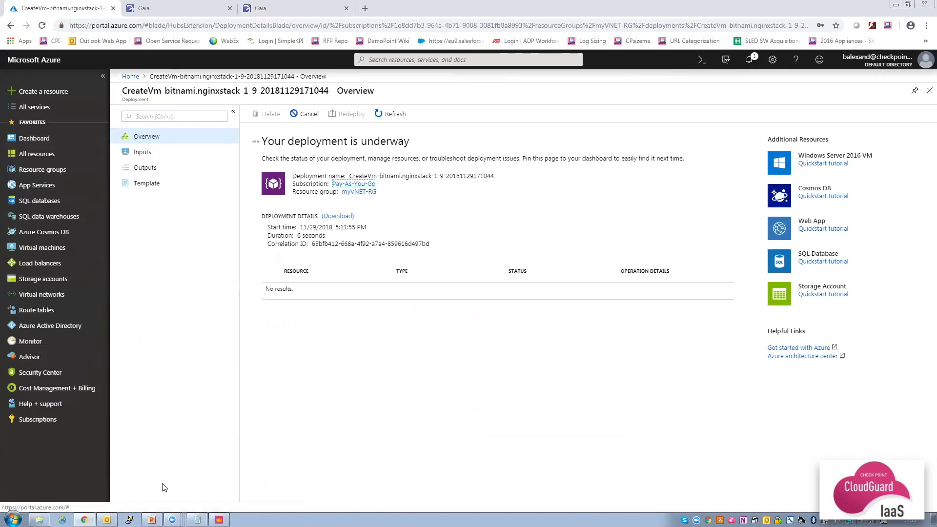
Create a route table named myVNETroutes in resource group myVNET-RG.
click(37, 313)
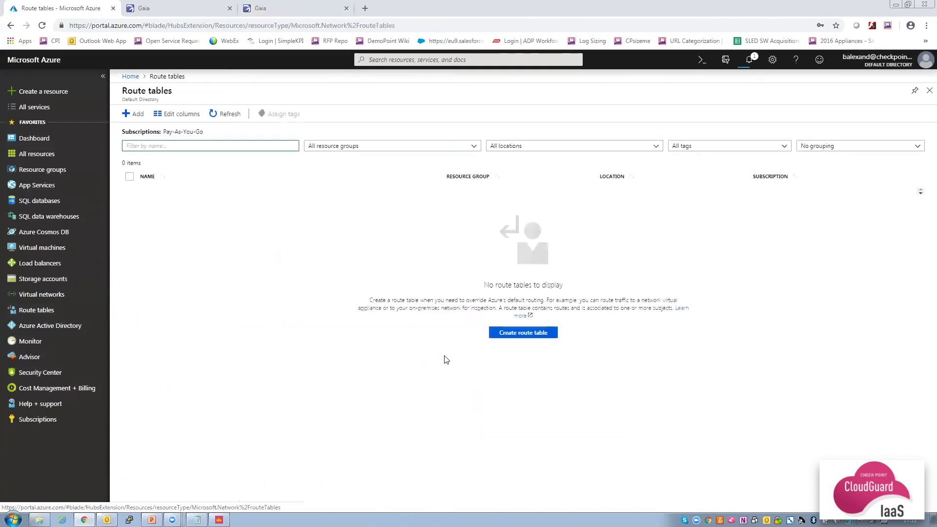
click(525, 334)
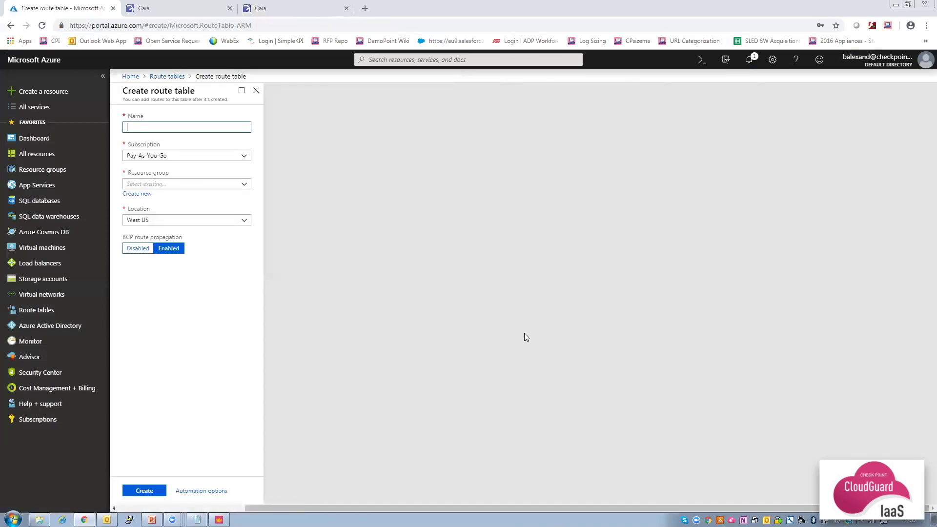
text(myVNETroutes)
click(191, 185)
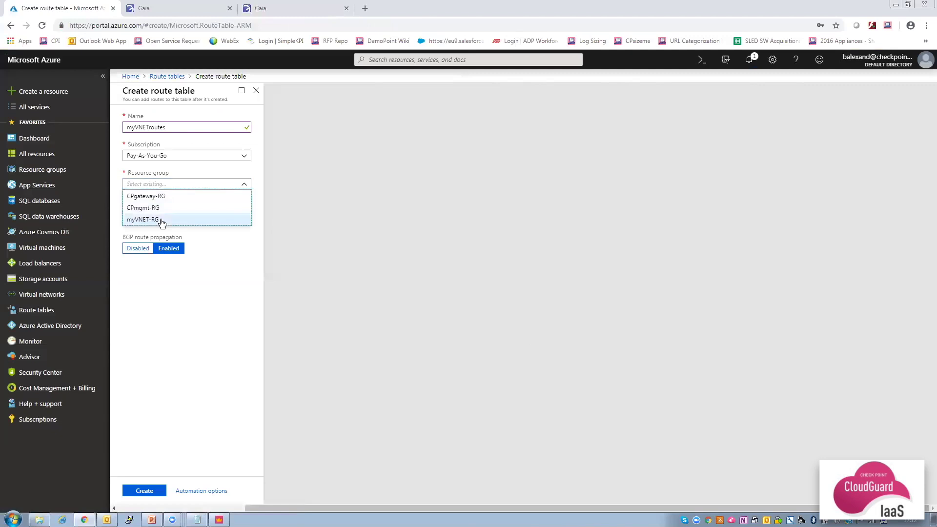
click(162, 219)
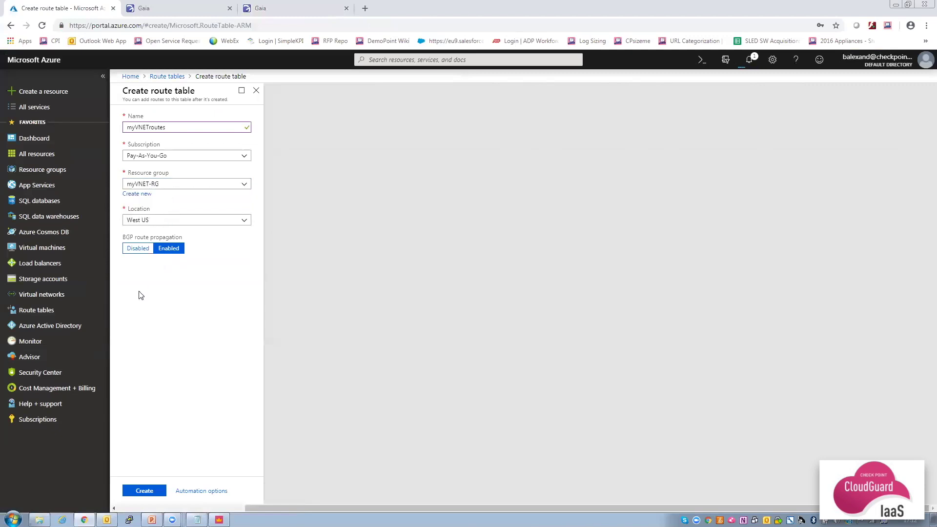
click(143, 491)
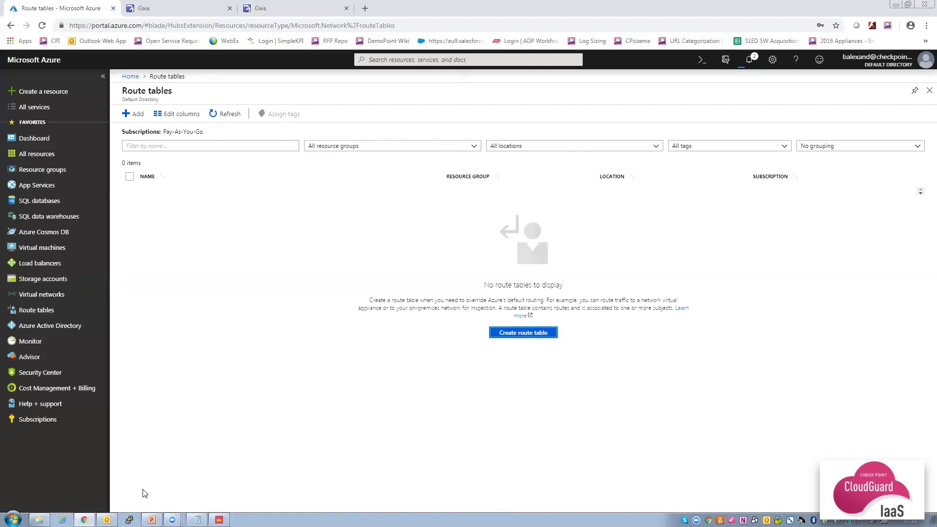
Check deployment notifications, refresh Route tables, and open the Routes page of myVNETroutes.
click(749, 64)
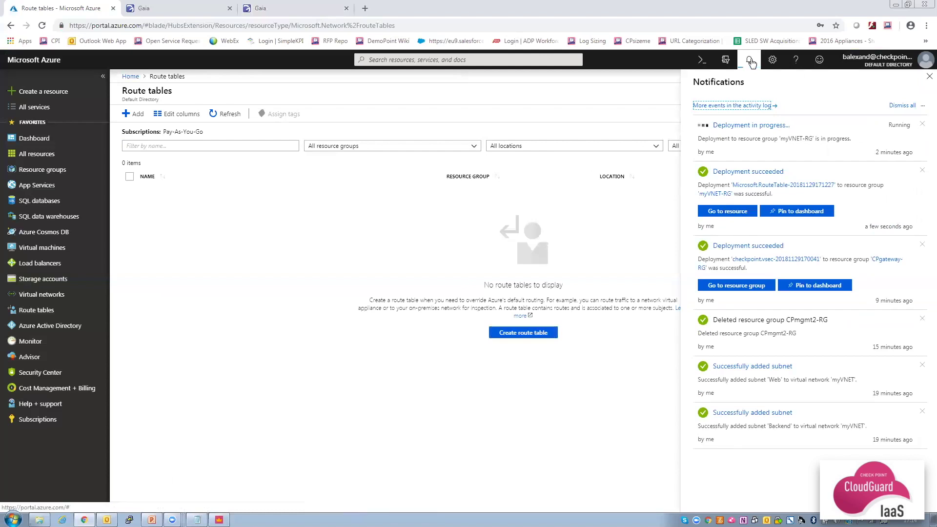
click(750, 61)
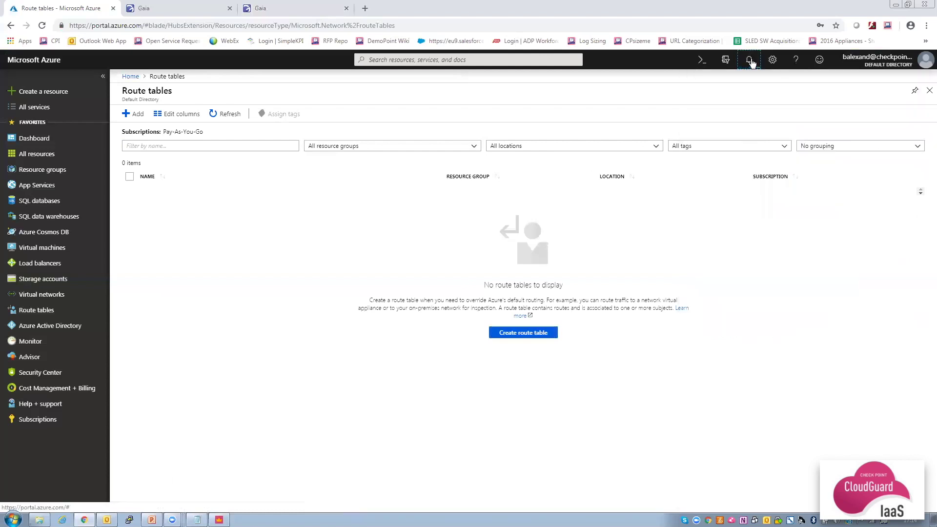
click(216, 115)
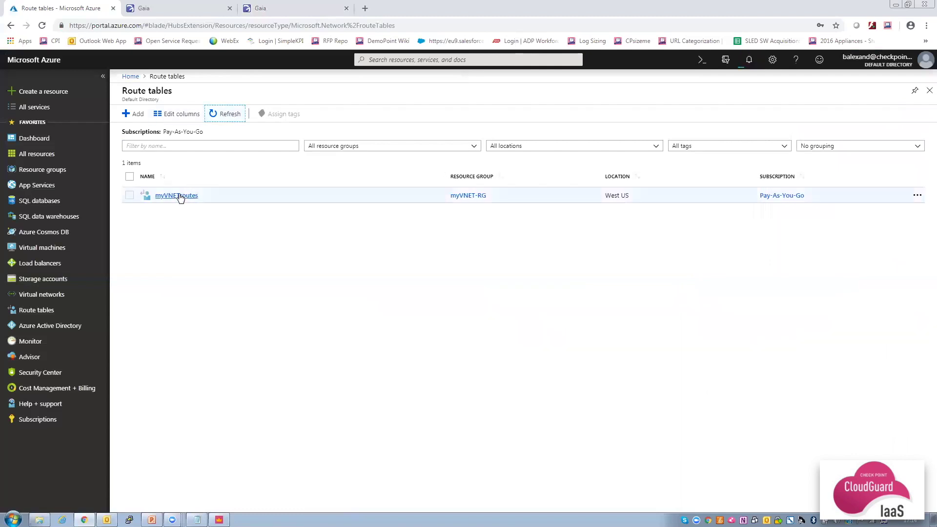
click(179, 197)
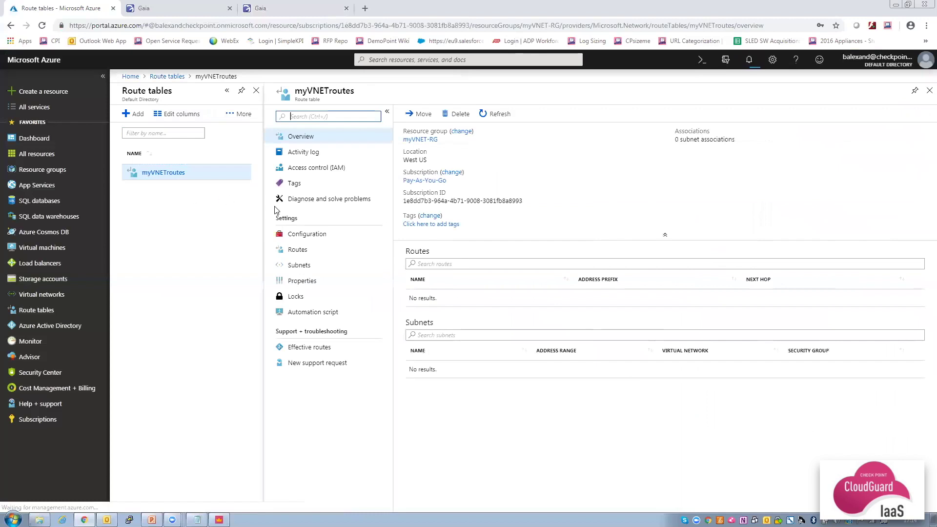
click(298, 249)
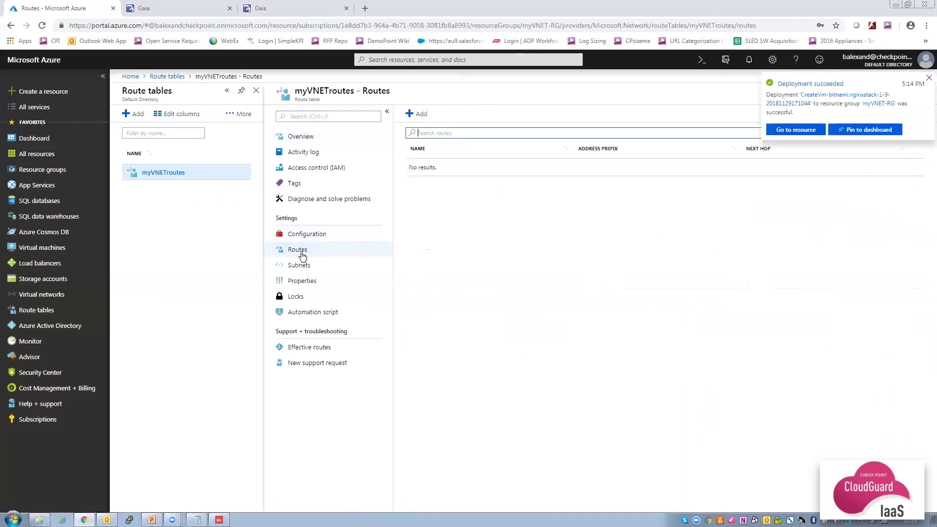
Add route Intra_VNET for 10.0.0.0/16 with virtual appliance next hop 10.0.1.4.
click(420, 116)
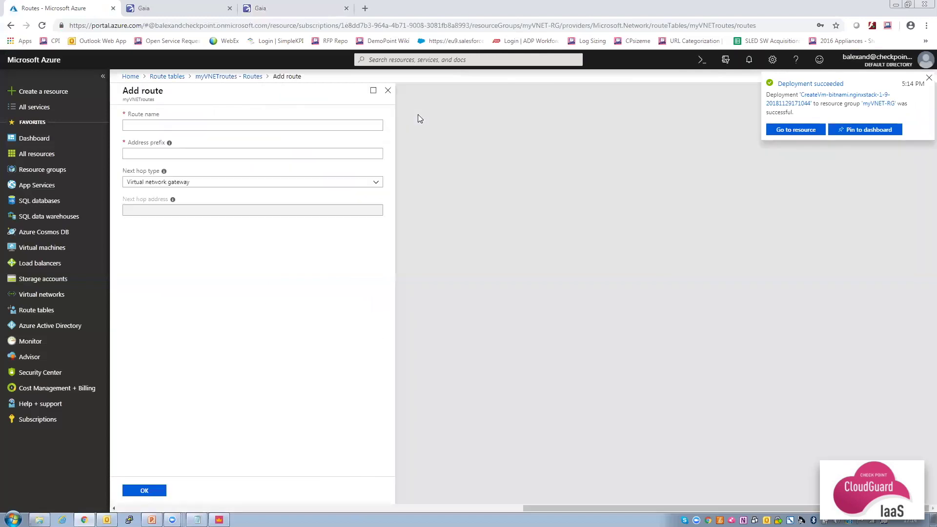
text(Intra_VNET)
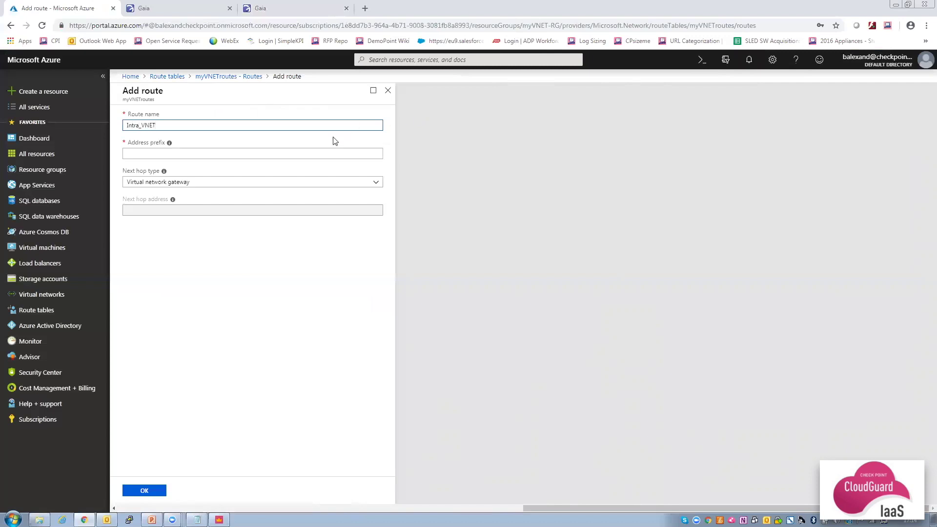
click(326, 153)
text(10.0.0.0/16)
click(289, 184)
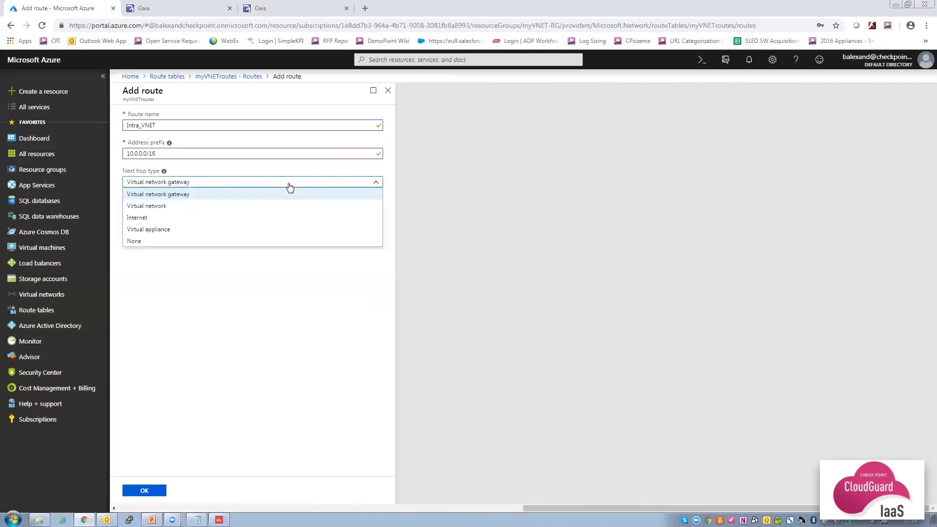
click(243, 230)
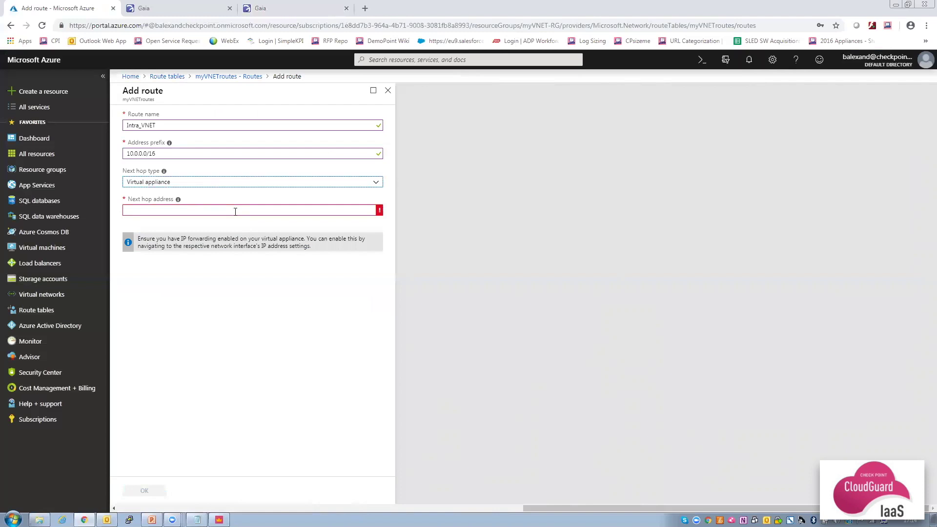
click(236, 211)
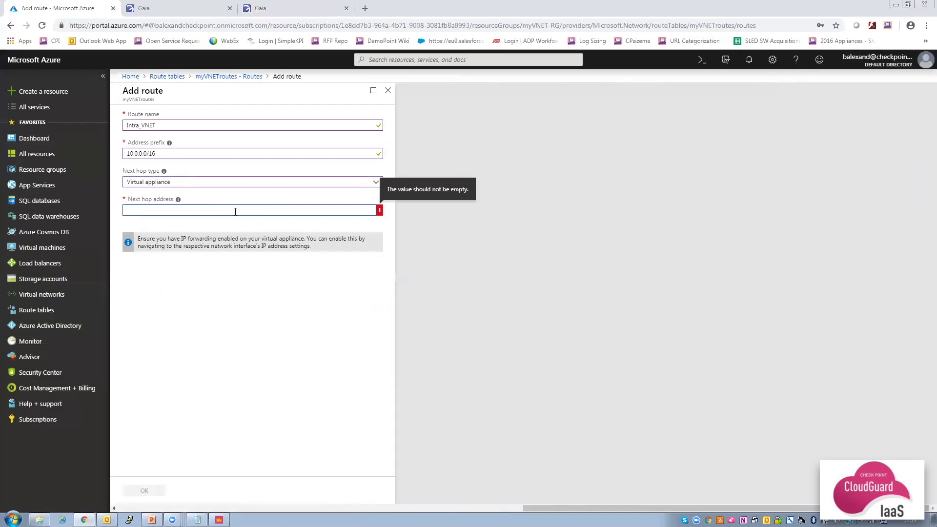
text(10.0.1.4)
click(239, 280)
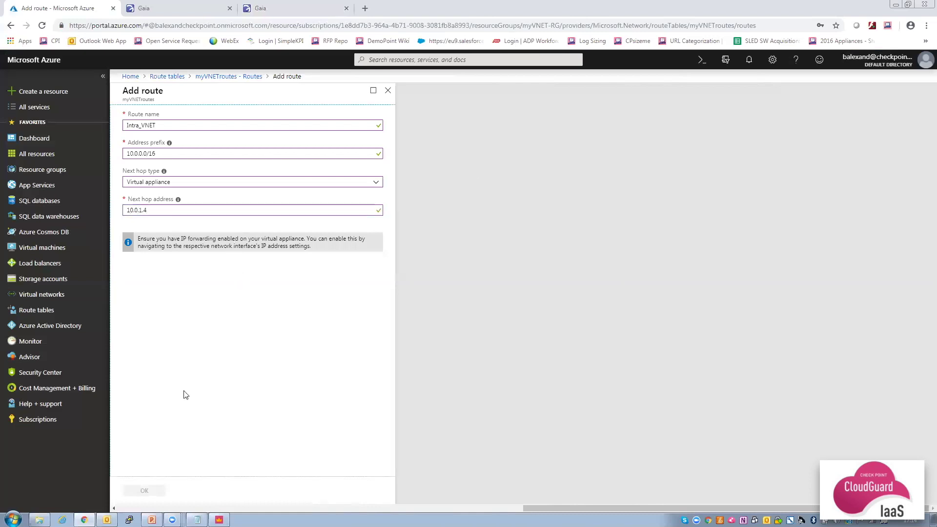
click(146, 489)
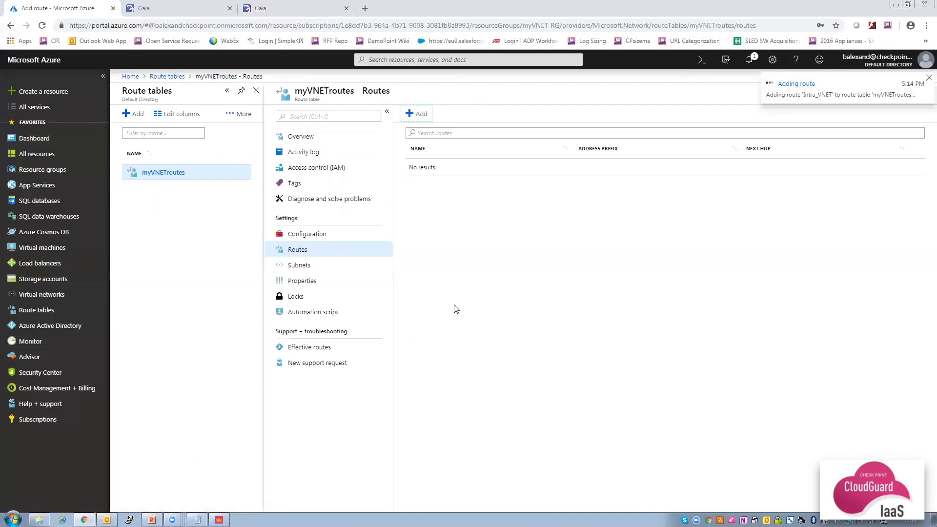
Add route DefaultGW for 0.0.0.0/0 via virtual appliance 10.0.1.4, then view the table's subnets.
click(413, 117)
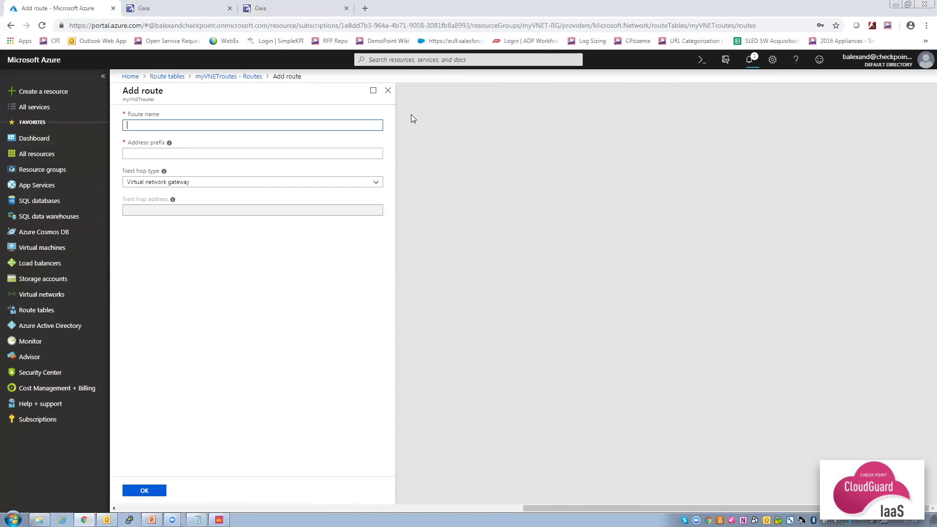
text(DefaultGW)
click(312, 154)
text(0.0.0.0/0)
click(290, 186)
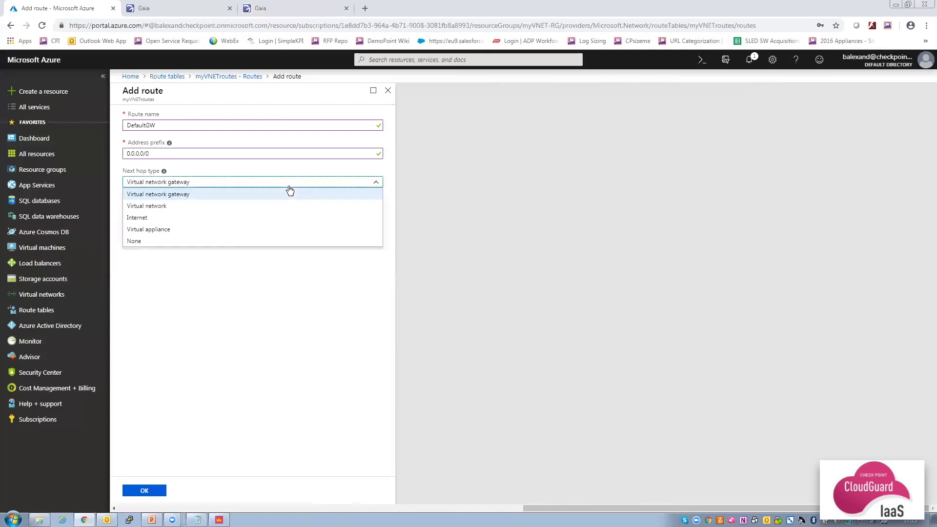
click(236, 229)
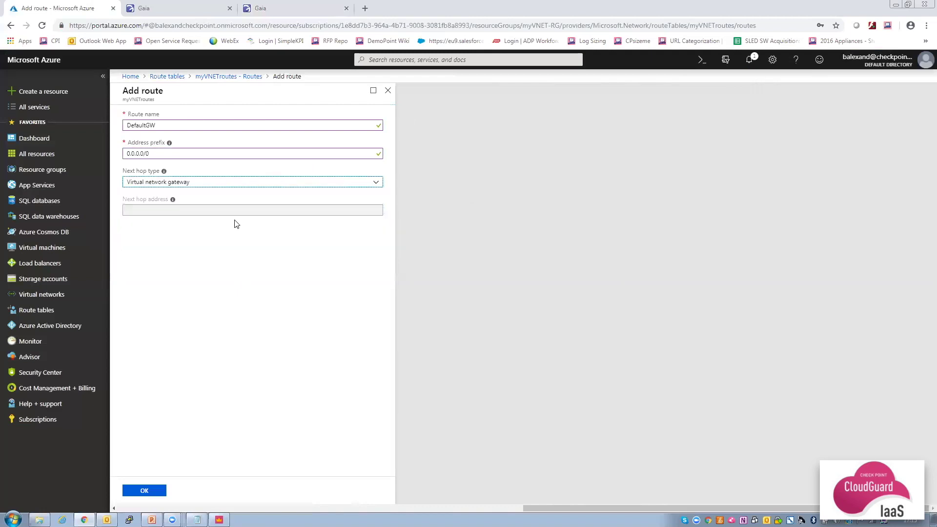
click(236, 210)
text(10.0.1.4)
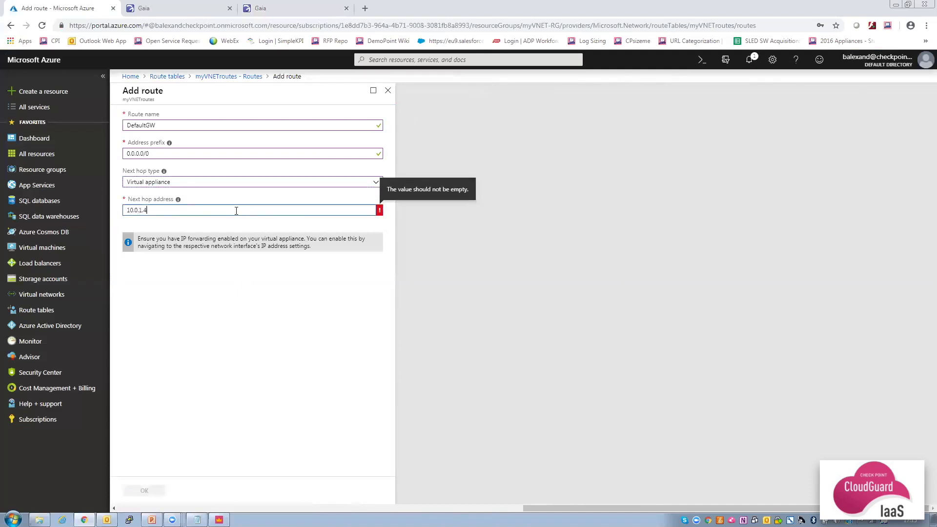
click(242, 298)
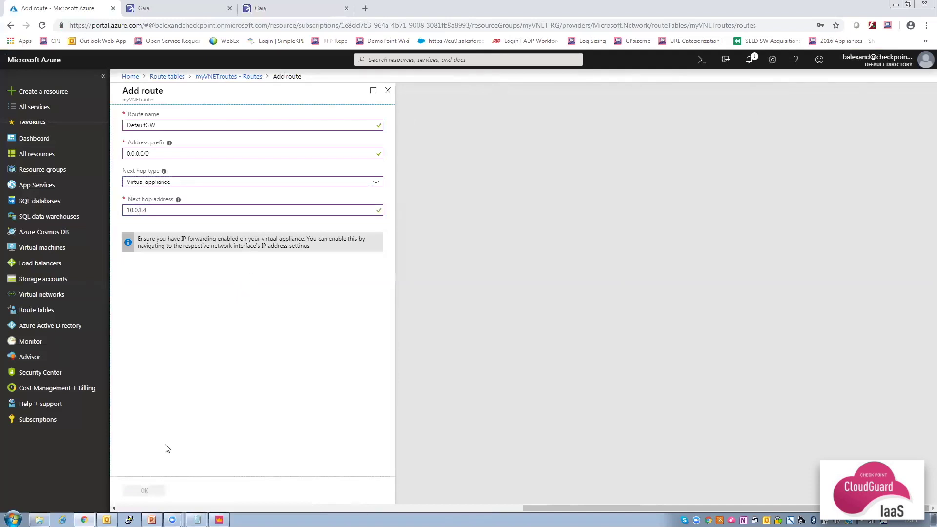
click(146, 492)
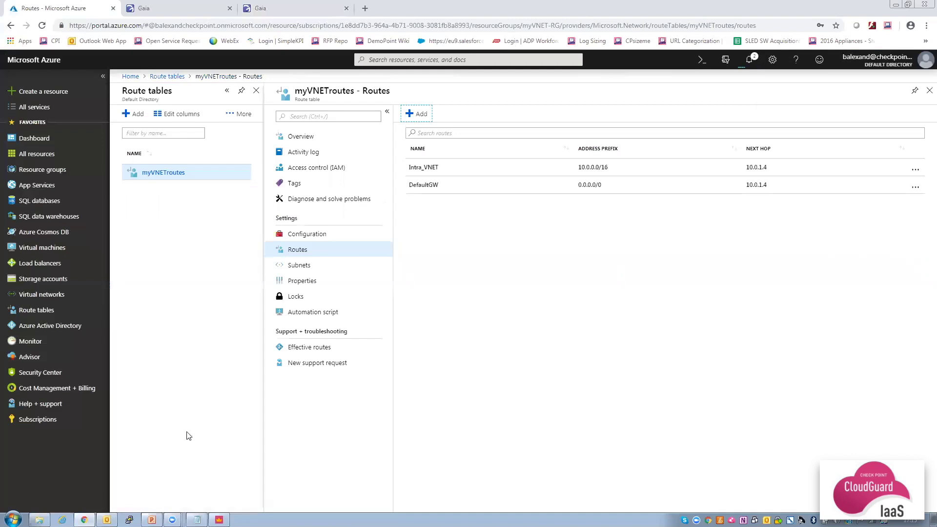
click(302, 270)
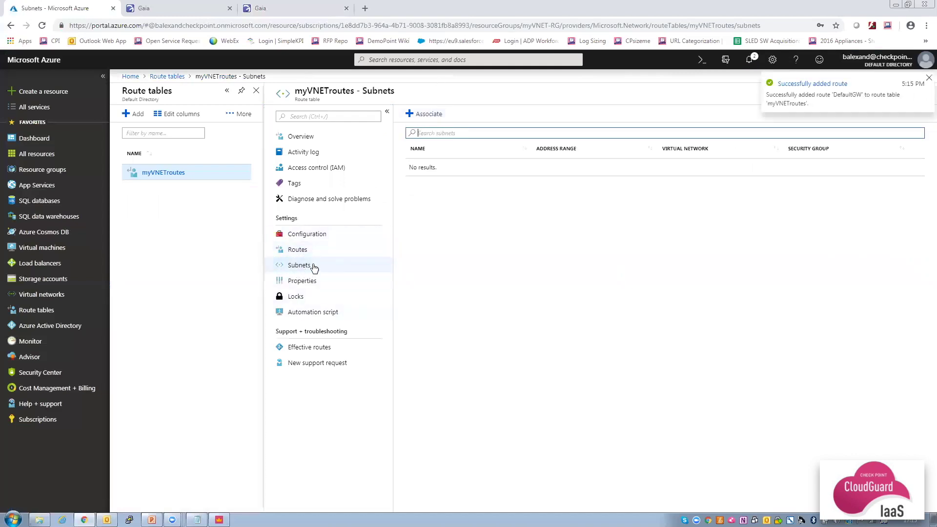
Associate myVNET's Web subnet with myVNETroutes and return to SmartConsole.
click(420, 114)
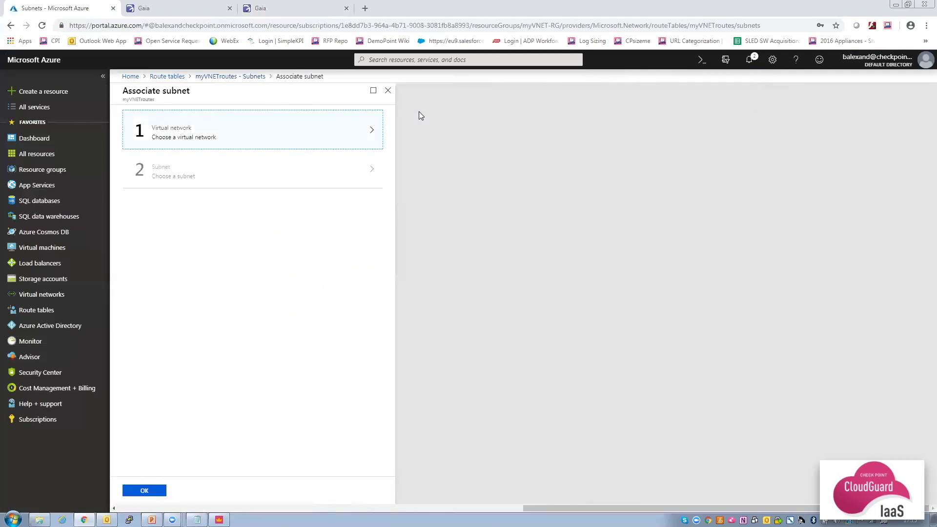
click(280, 139)
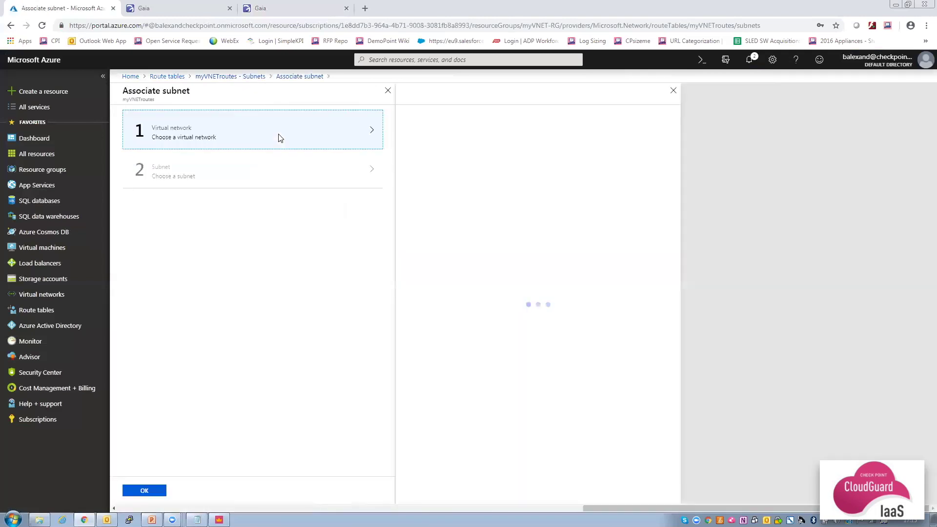
click(449, 126)
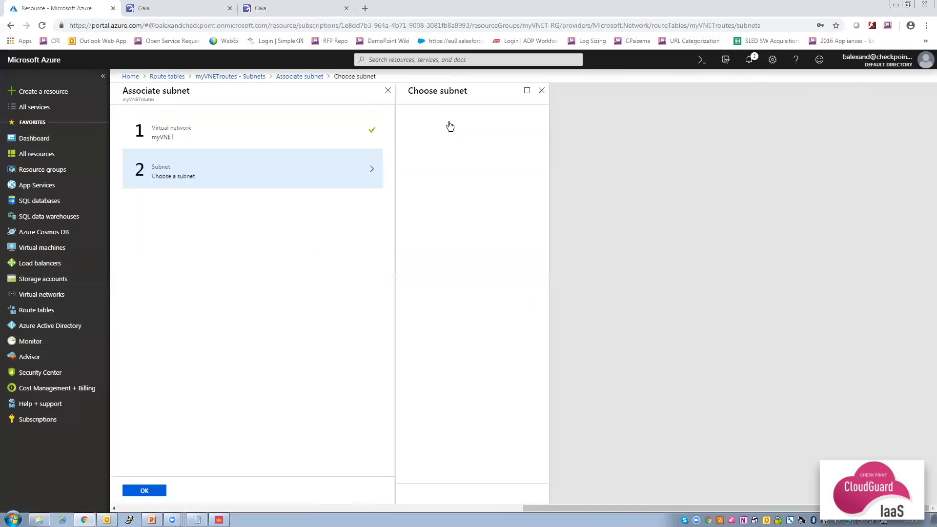
click(450, 177)
click(144, 491)
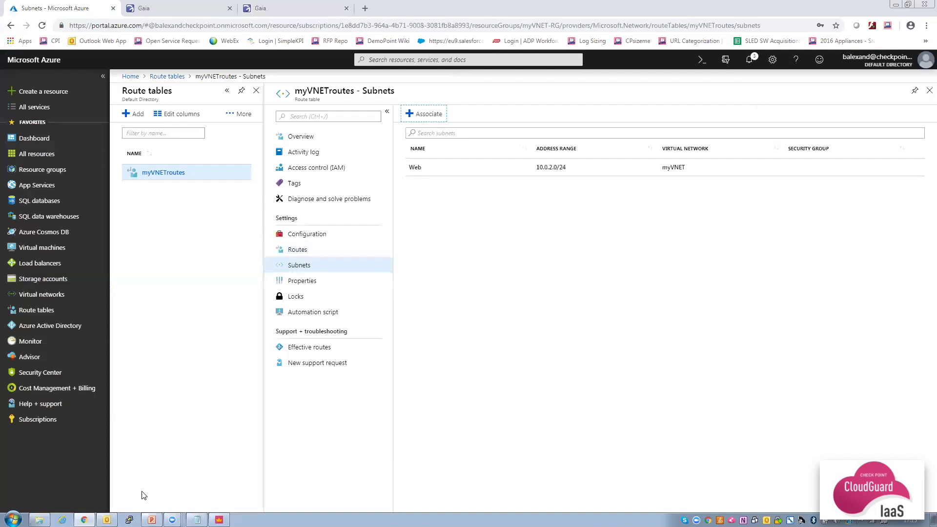
click(219, 520)
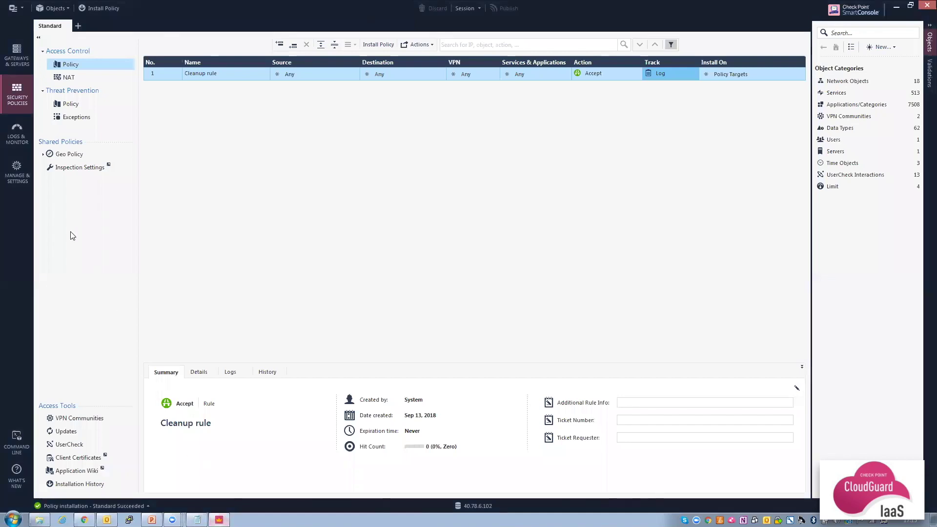
In cpgateway's eth1 topology, override Leads To with a specific network behind the interface.
click(21, 62)
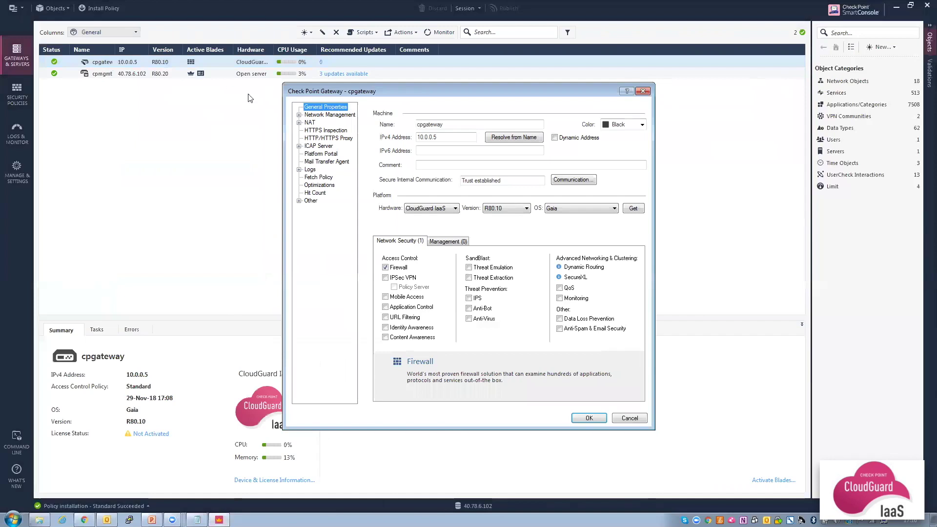
click(318, 115)
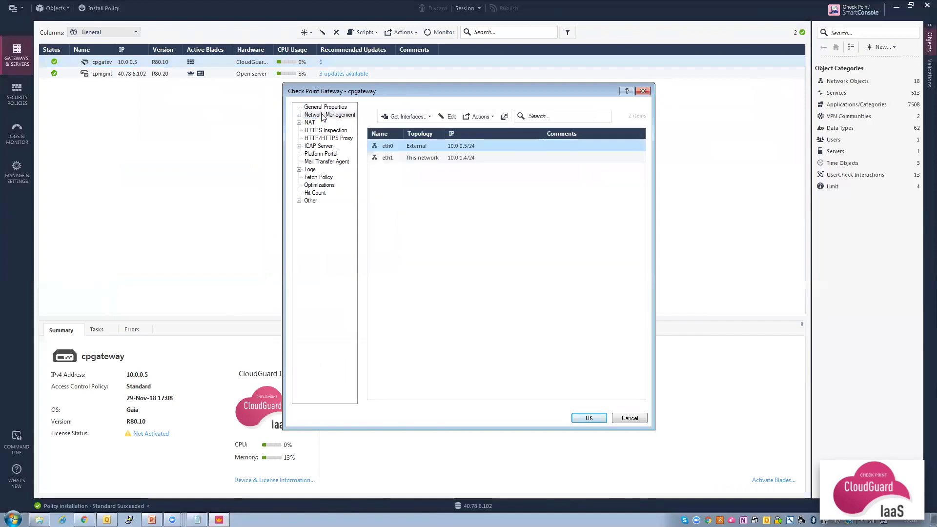
double_click(437, 162)
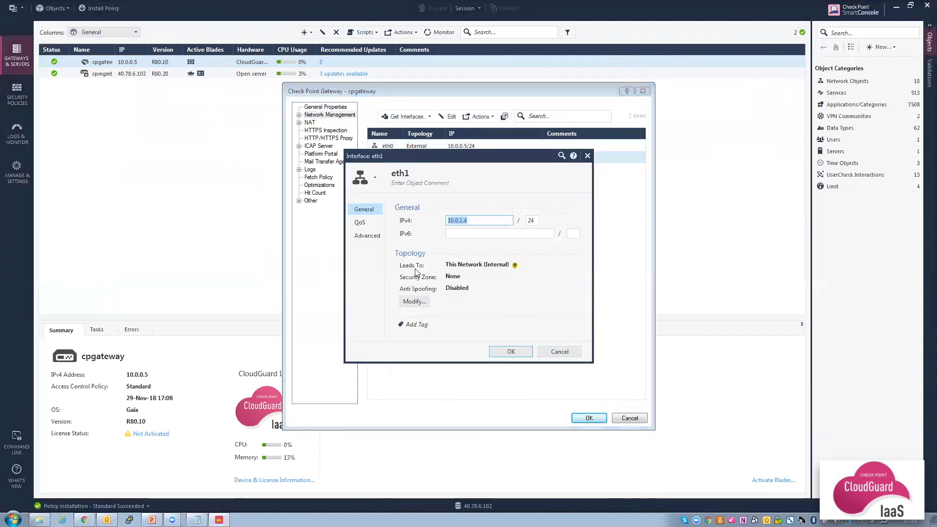
click(415, 302)
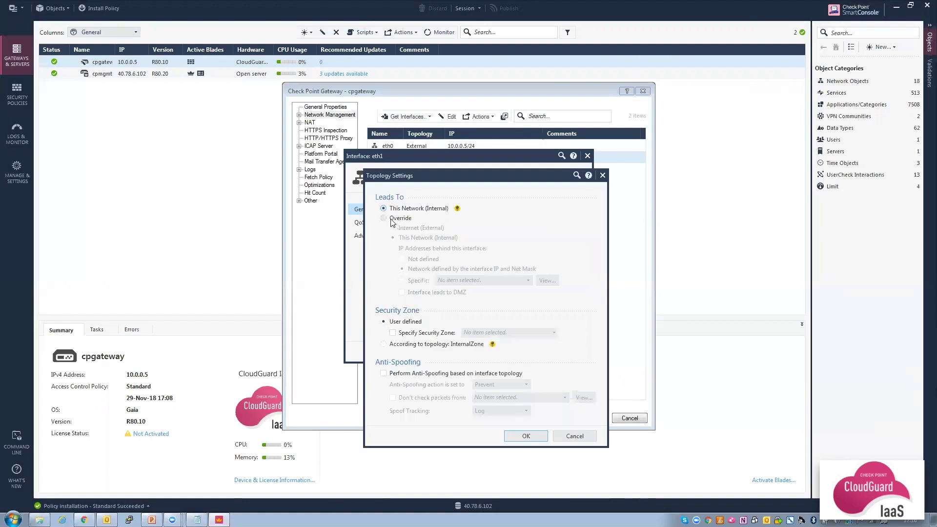
click(384, 219)
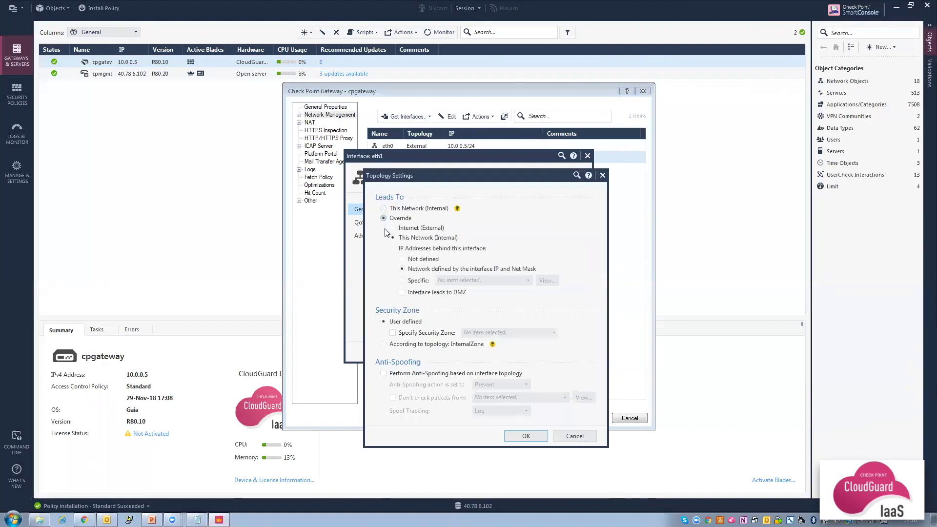
click(402, 281)
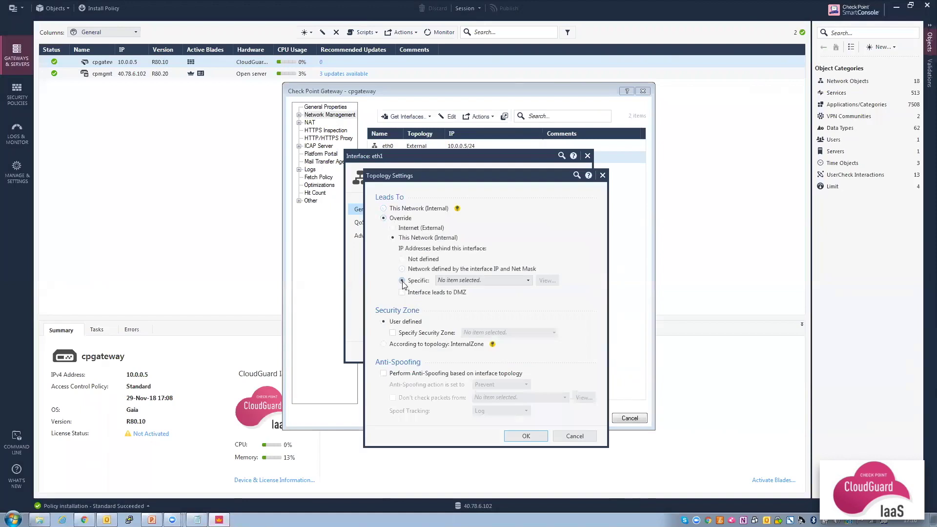
click(527, 280)
Create the Internal_Subnets address range (10.0.1.1–10.0.2.255) as eth1's network and save the interface.
click(515, 293)
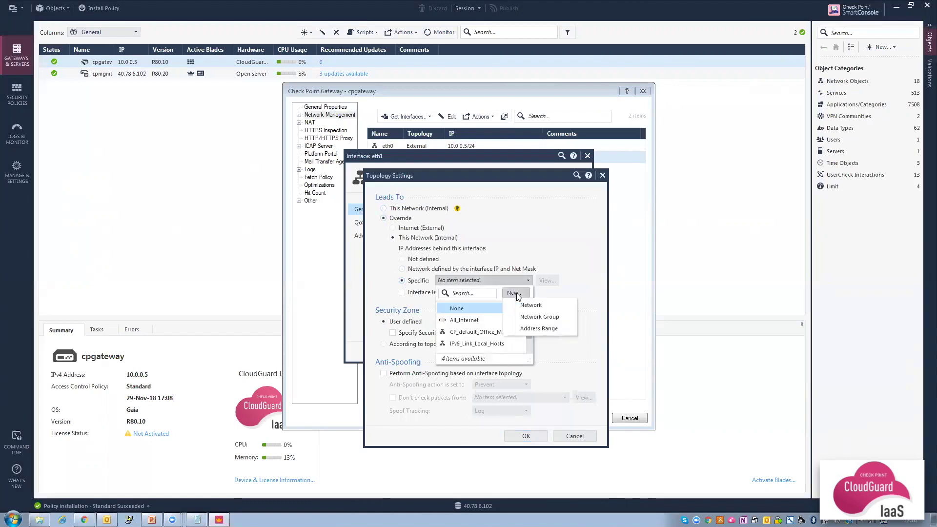
click(535, 329)
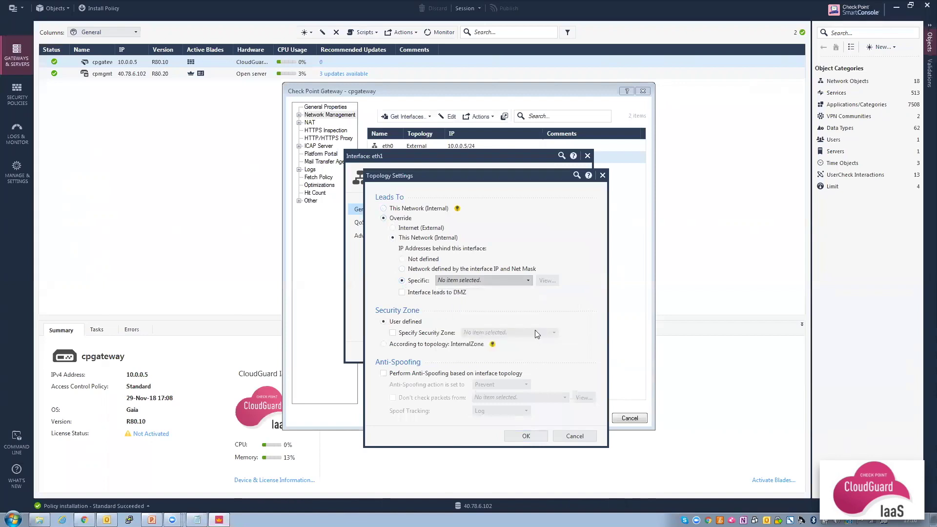
text(Internal)
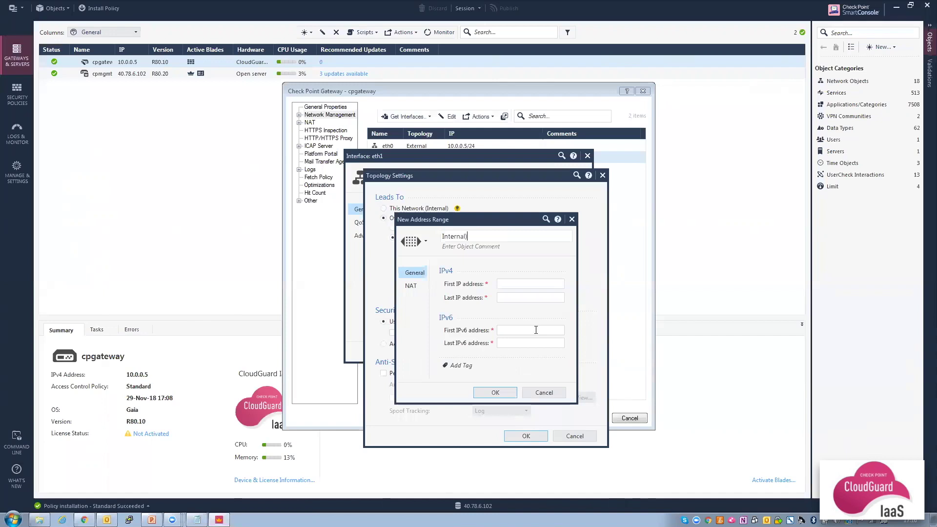
text(_Subnets)
click(521, 285)
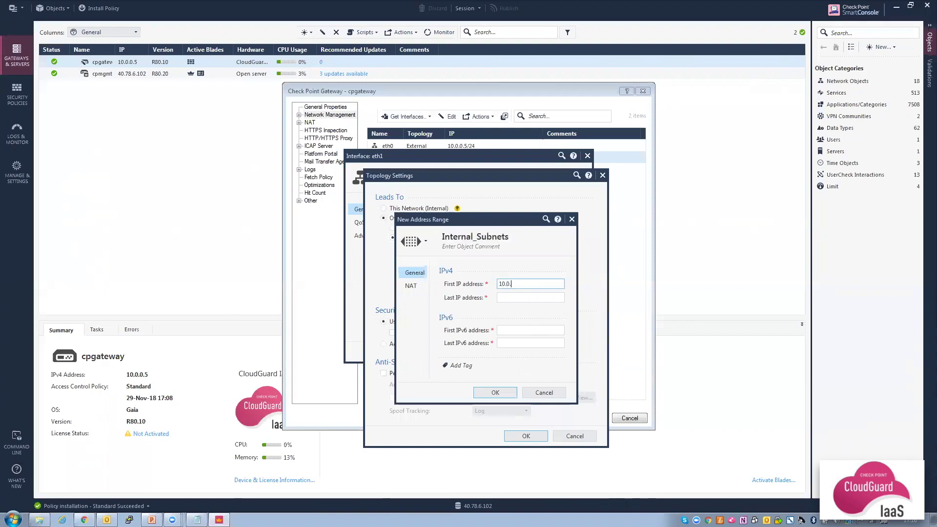
click(515, 296)
text(10.0.2.255)
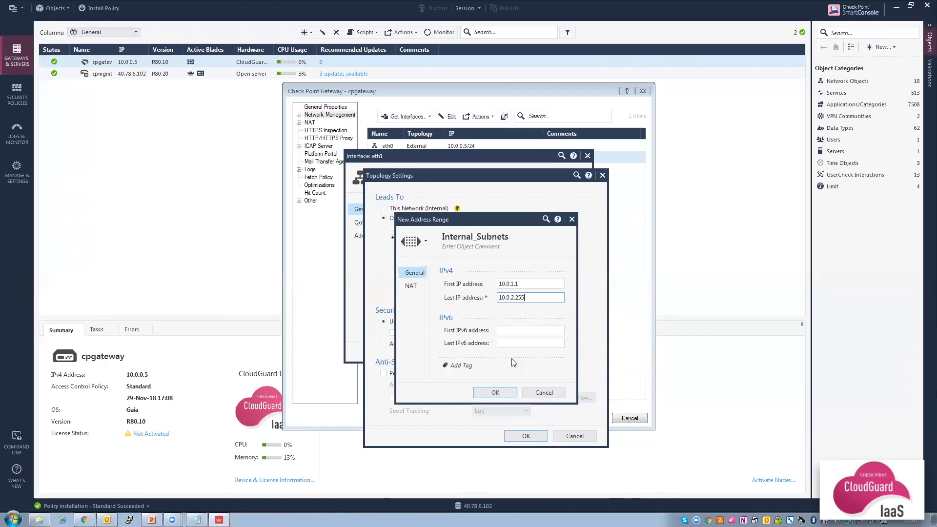
click(495, 393)
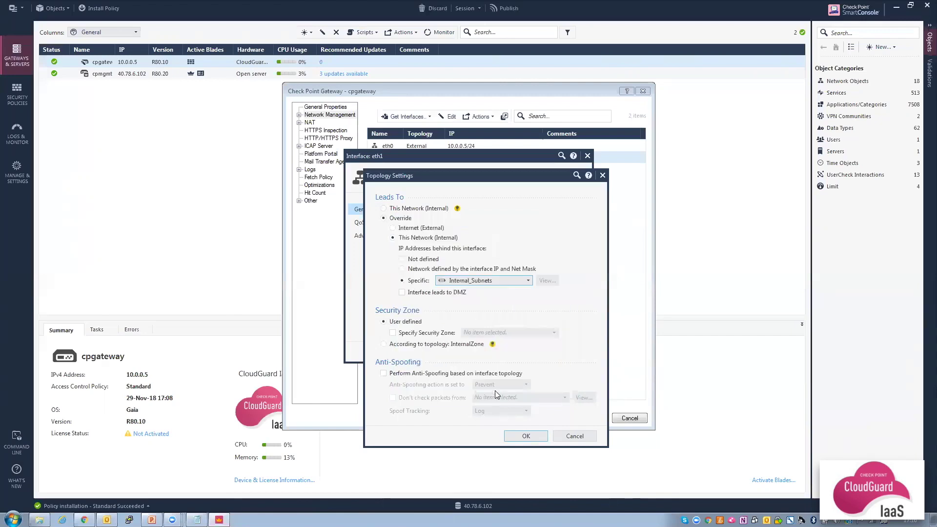
click(524, 438)
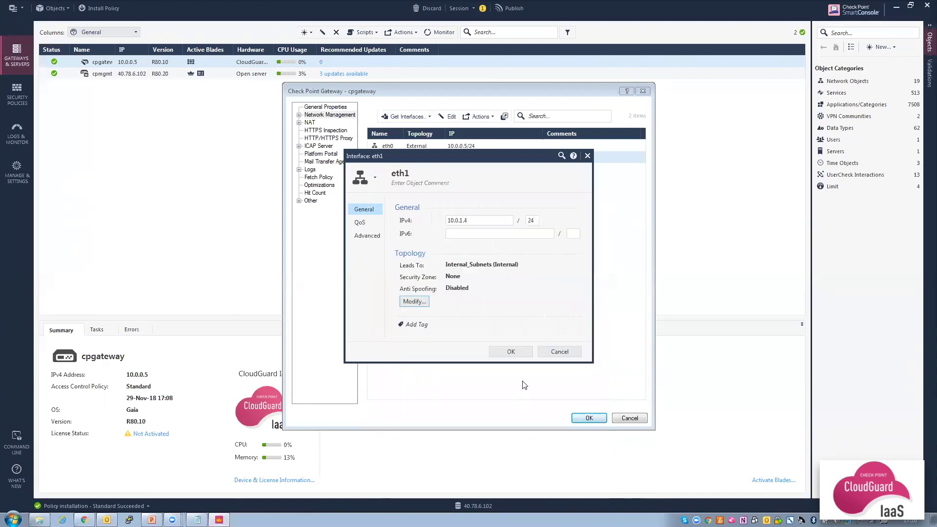
click(510, 351)
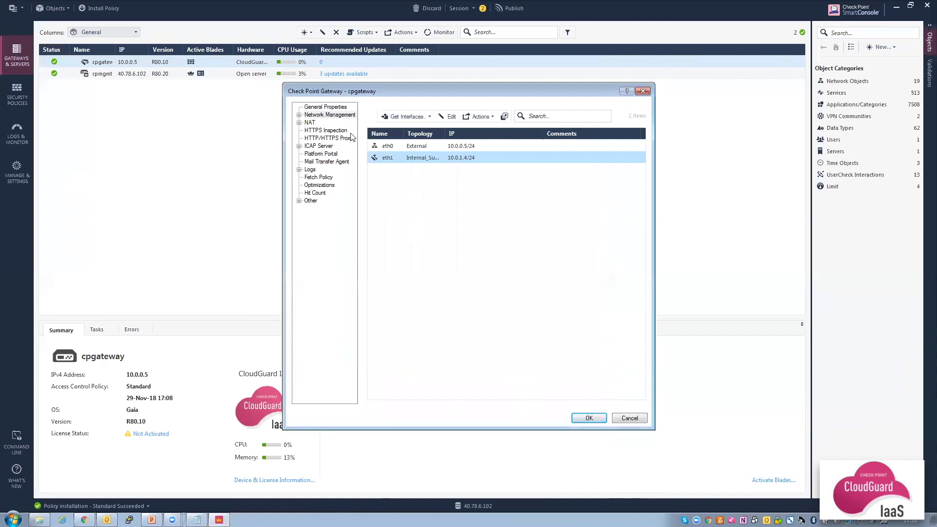
Enable IPS, Anti-Bot and Anti-Virus blades on cpgateway, then bring up the Cleanup rule's options.
click(327, 107)
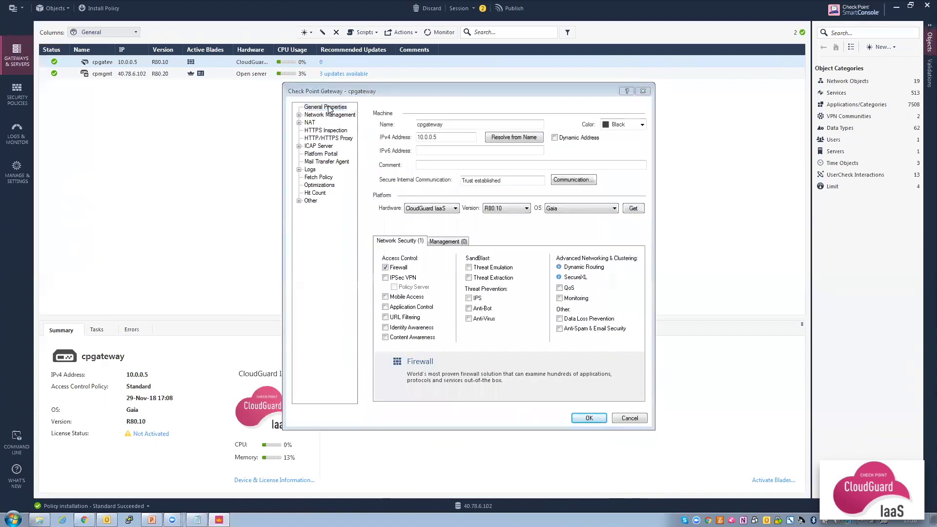
click(468, 298)
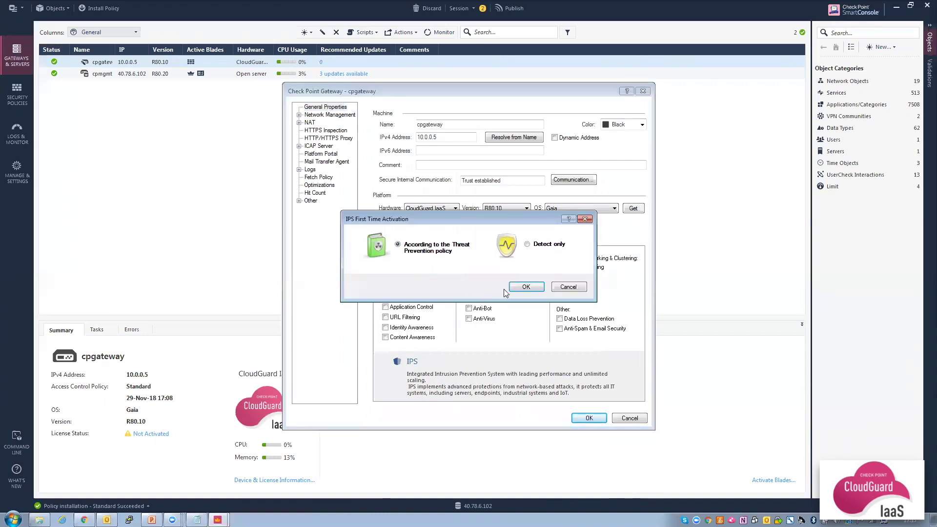
click(536, 287)
click(469, 309)
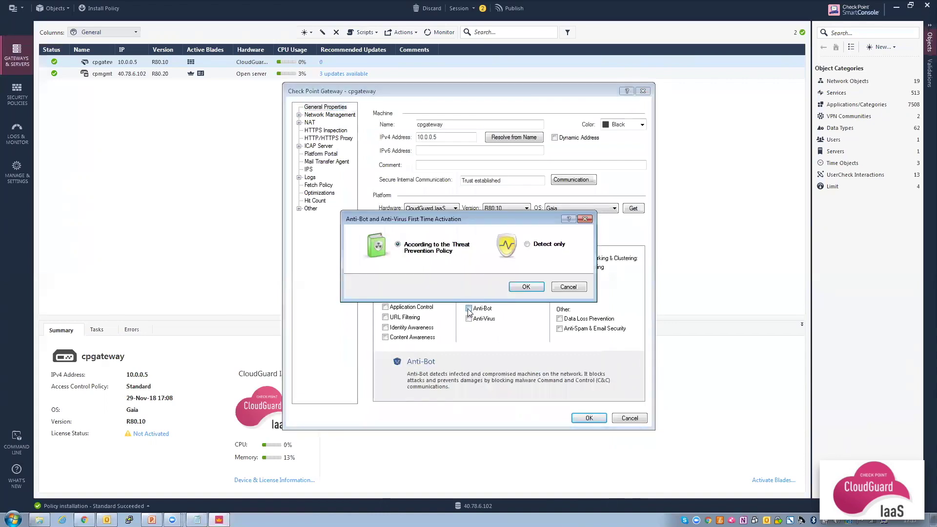
click(523, 287)
click(468, 318)
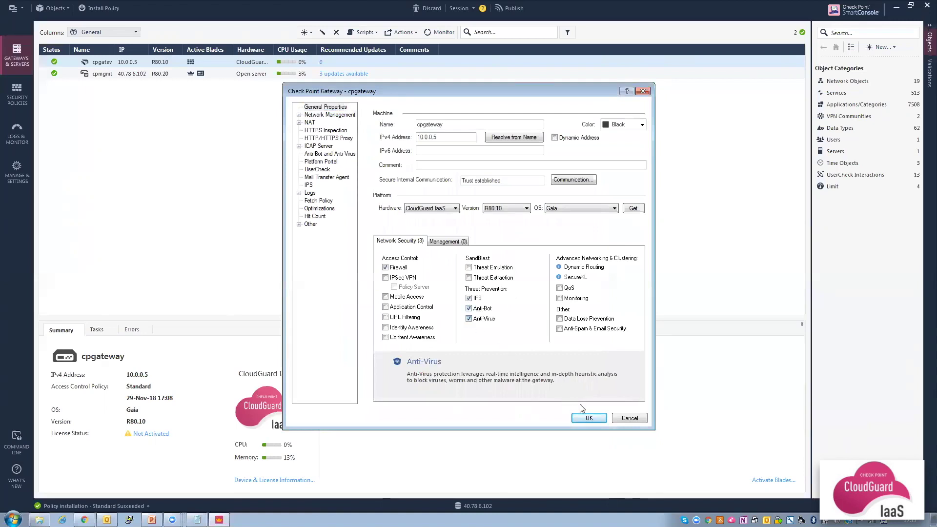
click(589, 418)
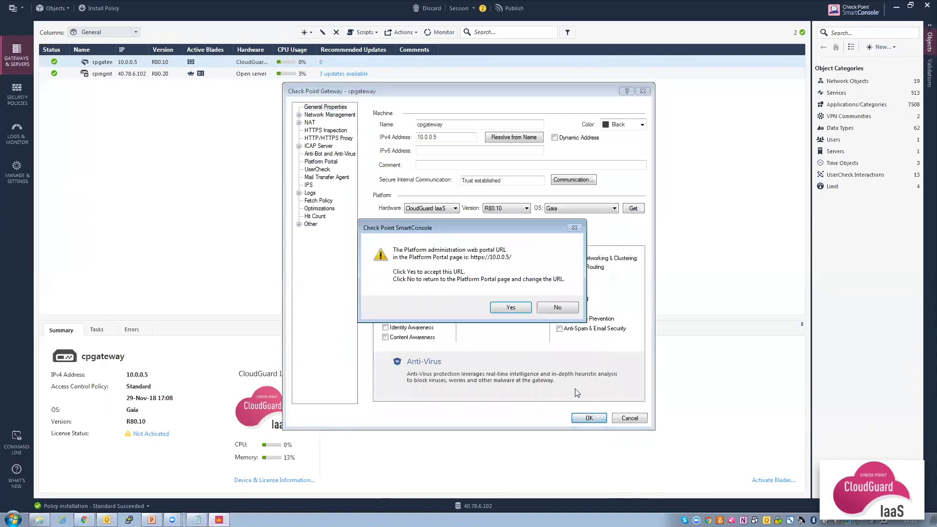
click(512, 310)
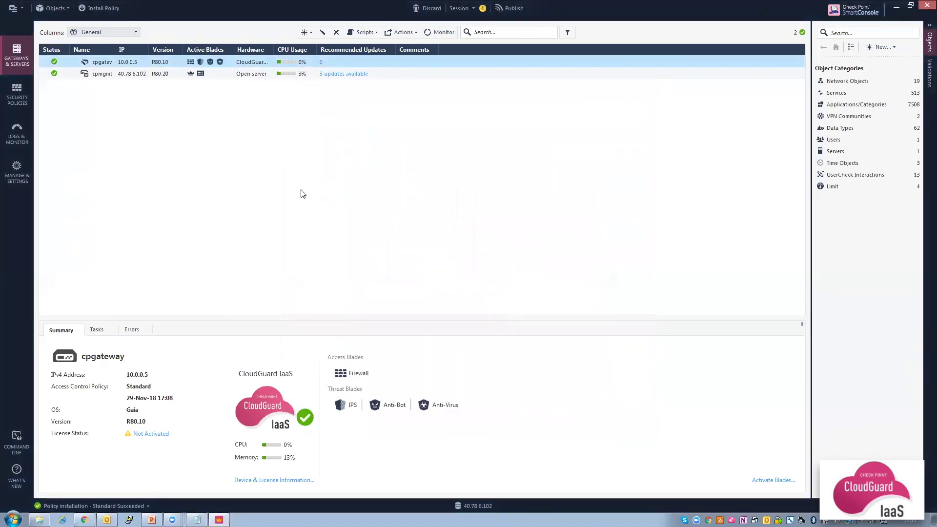
click(16, 100)
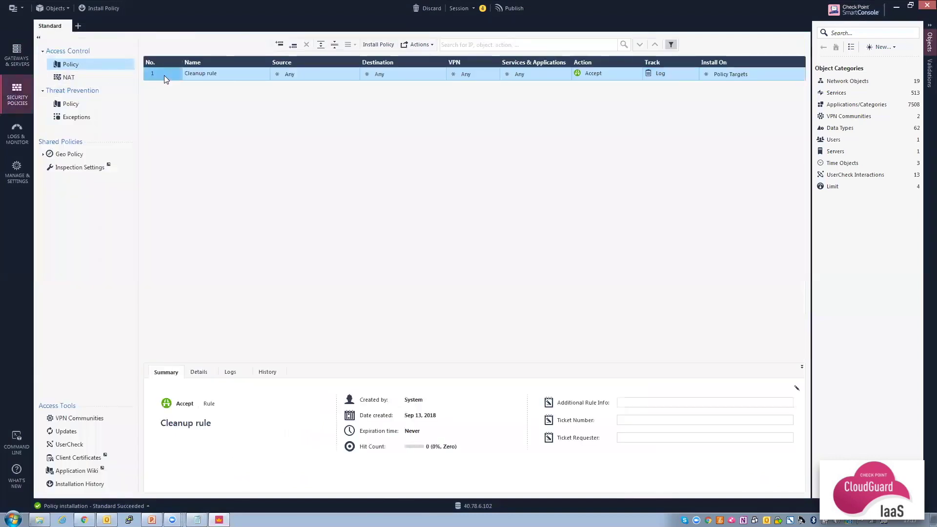
right_click(165, 76)
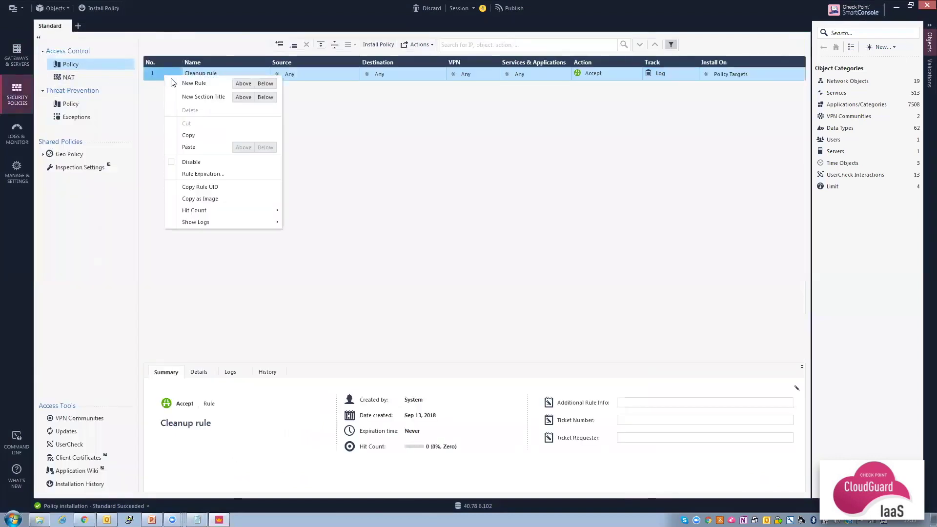
Insert a rule above Cleanup named 'Traffic to web server' with destination cpgateway.
click(243, 83)
click(232, 73)
text(Tra)
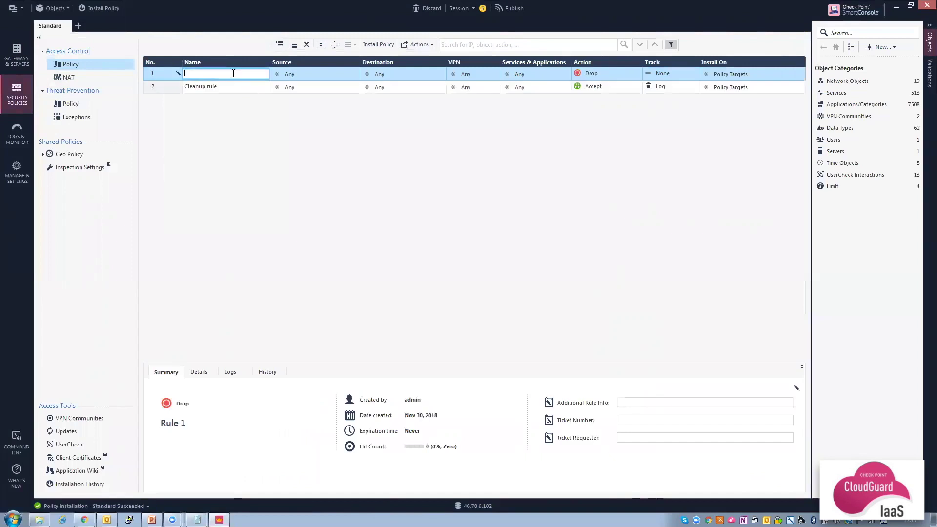
text(ffic to web server)
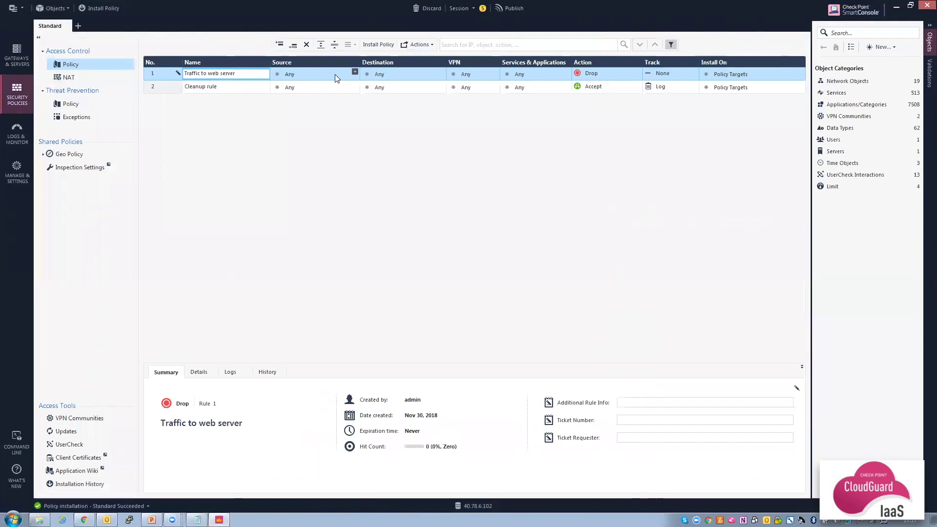
click(441, 73)
click(441, 72)
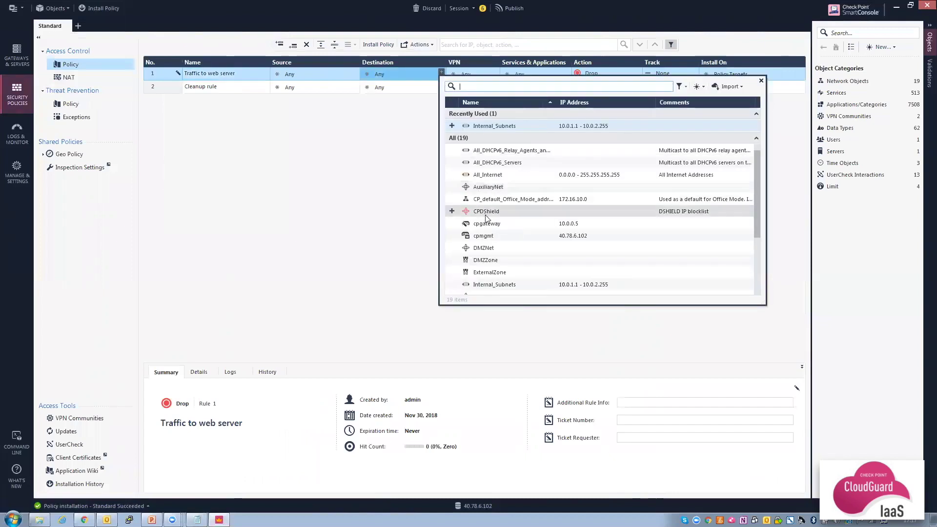
key(Escape)
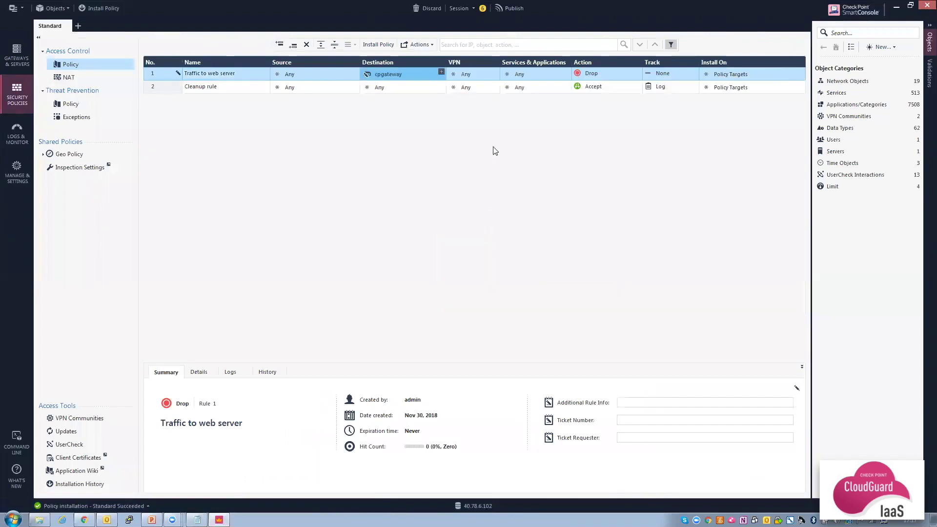
Give rule 1 the http and https services, action Accept and Log tracking.
click(567, 72)
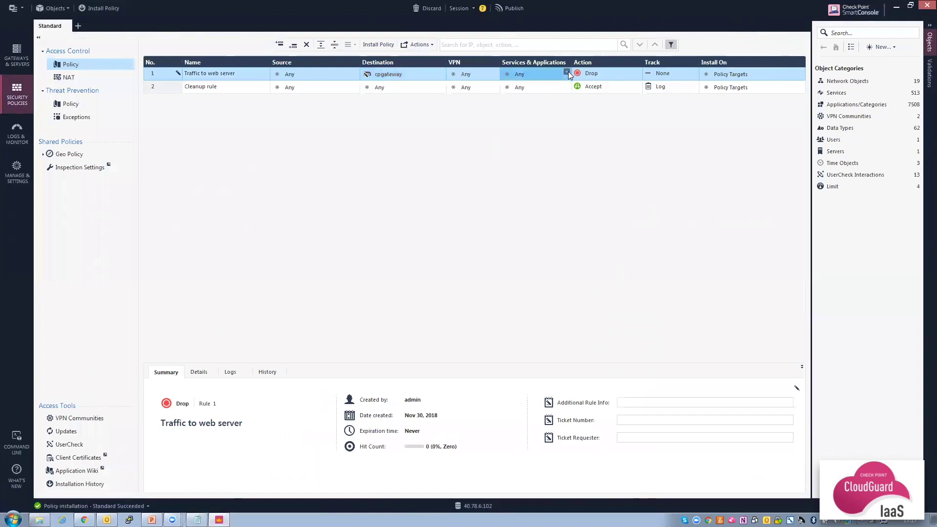
text(http)
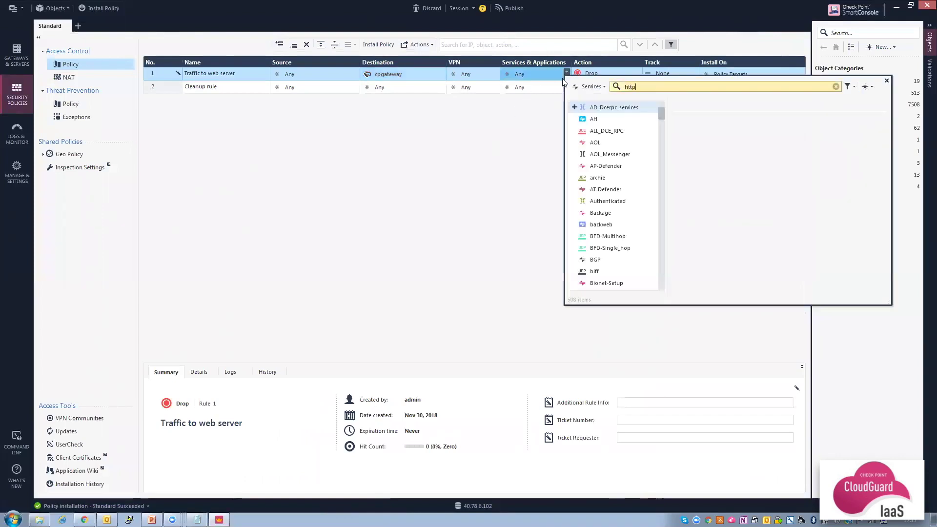
click(574, 131)
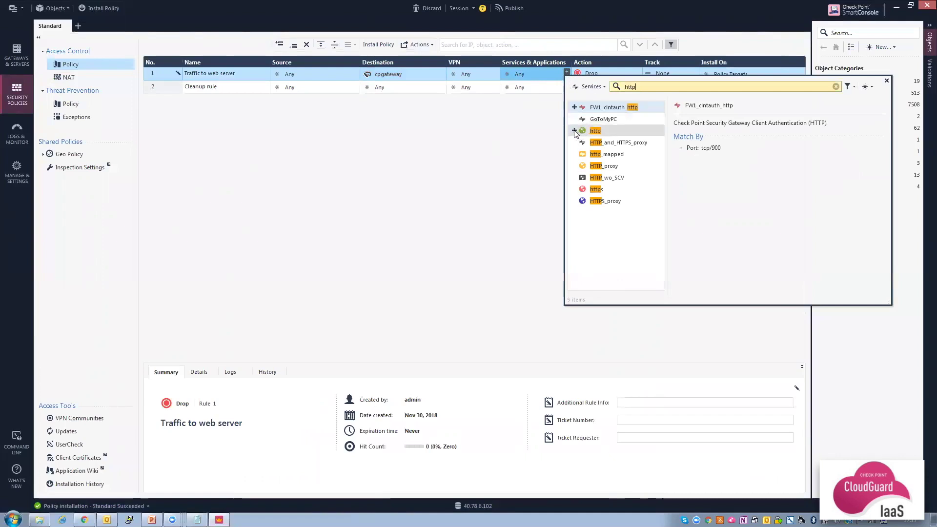
click(574, 189)
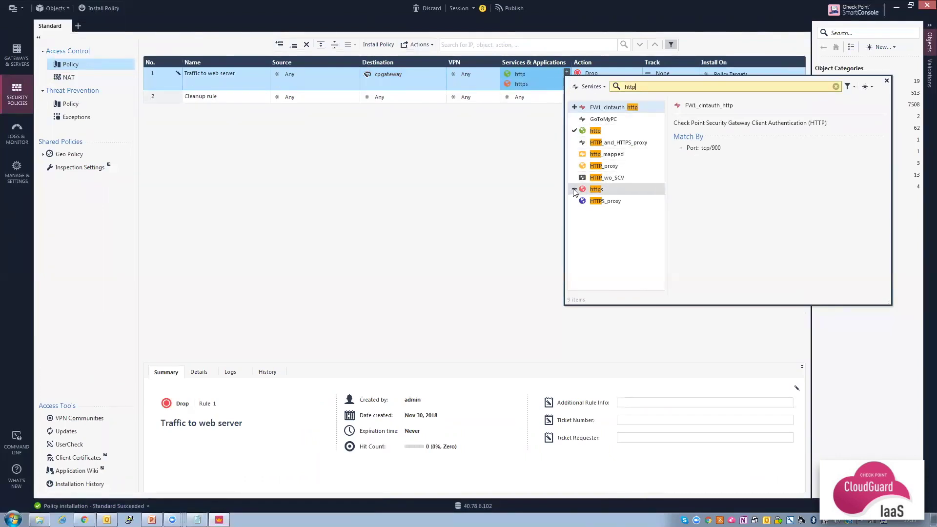
key(Escape)
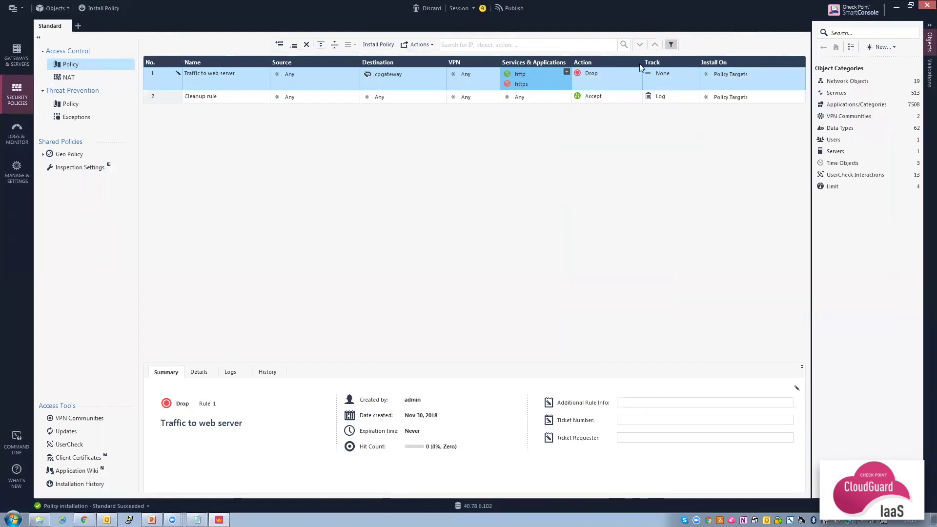
click(631, 76)
click(631, 75)
click(651, 81)
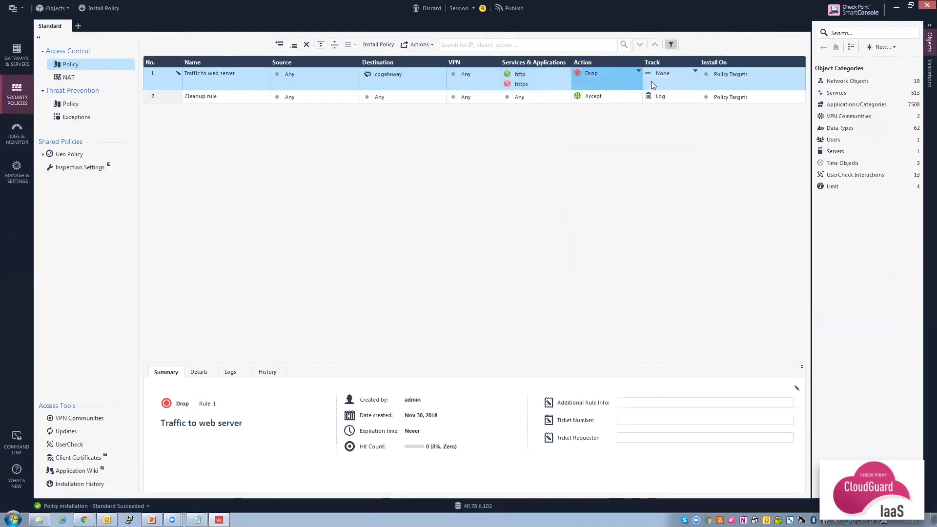
click(676, 76)
click(693, 93)
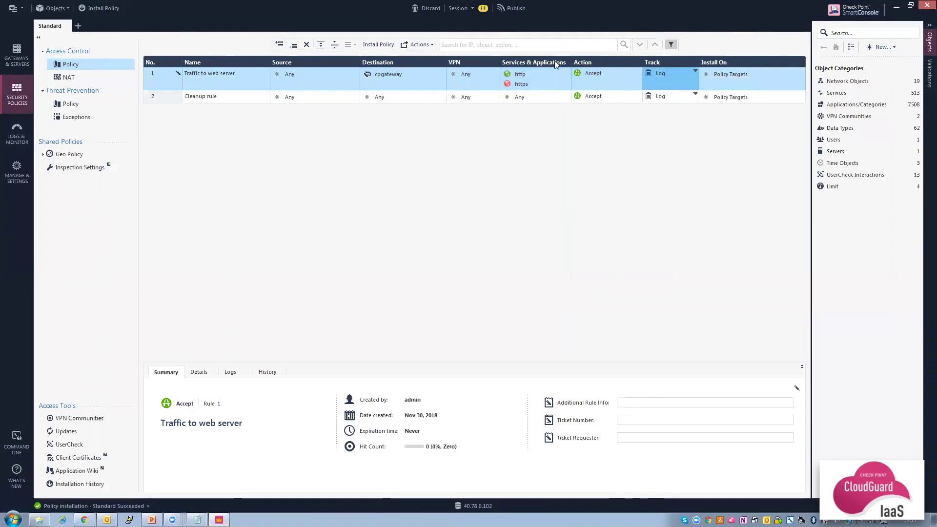
Add rule 'SSH to all' below rule 1, accepting ssh with Log tracking.
right_click(167, 81)
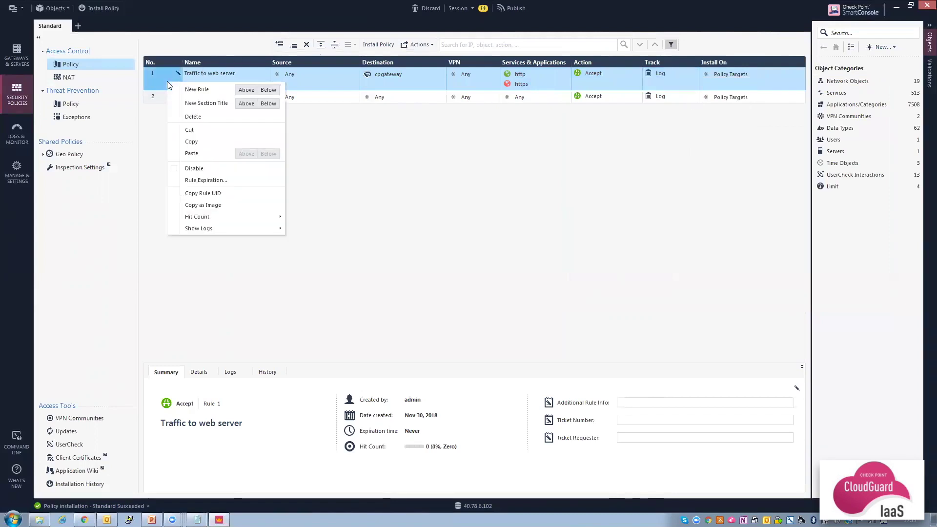
click(269, 90)
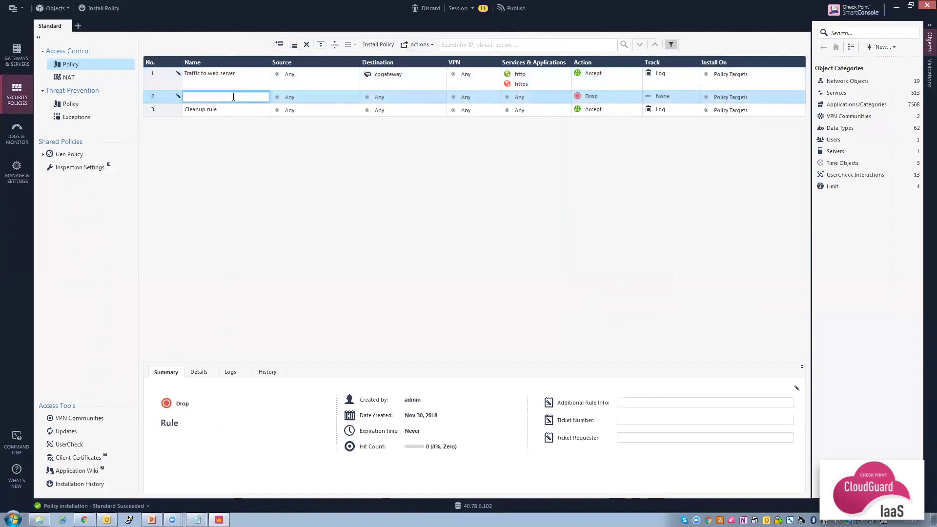
text(SSH to all)
click(567, 97)
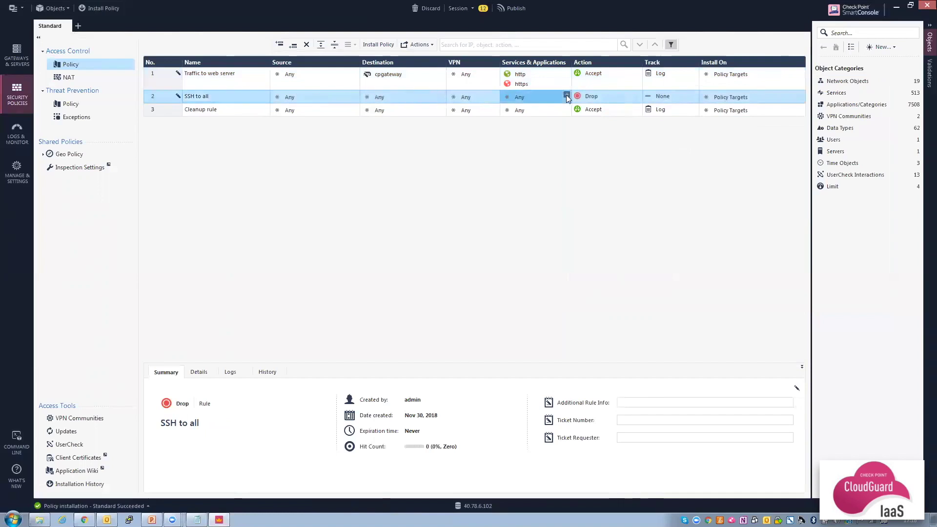
click(567, 96)
text(ssh)
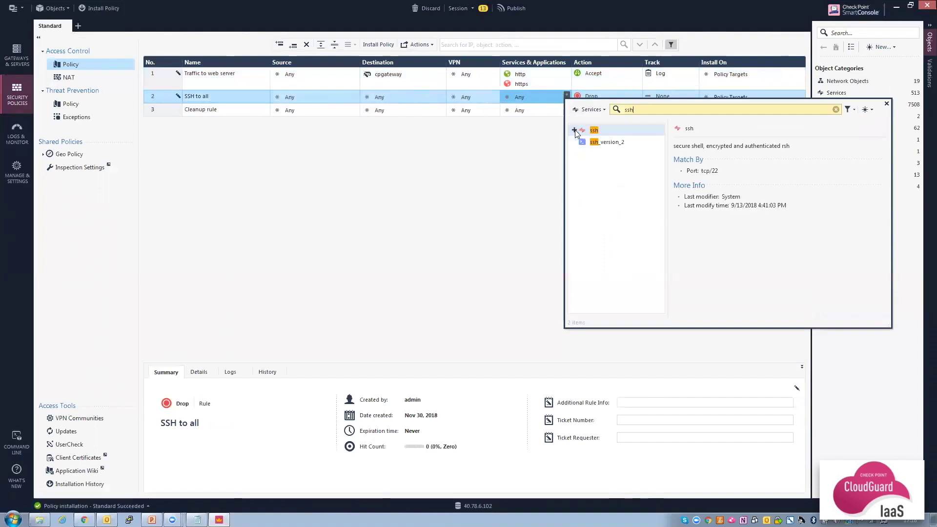
click(574, 130)
click(515, 149)
click(596, 97)
click(622, 104)
click(687, 97)
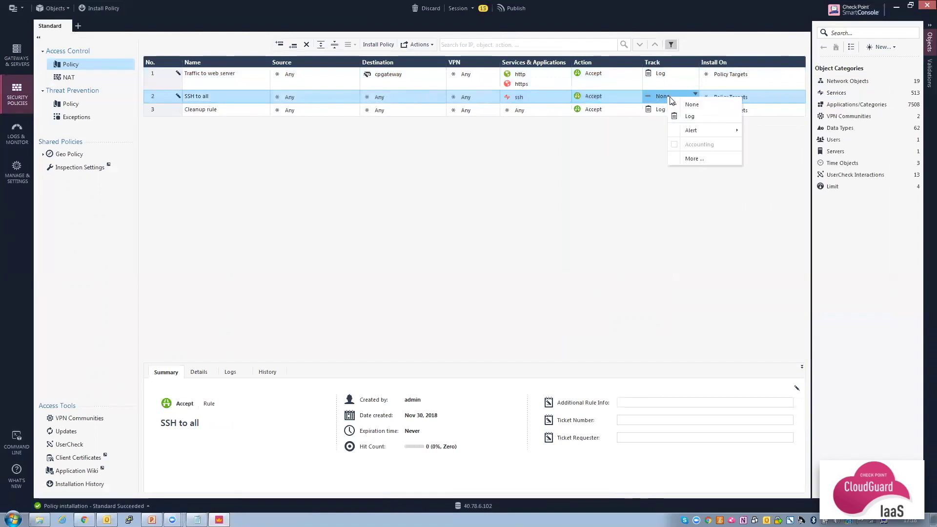
click(688, 116)
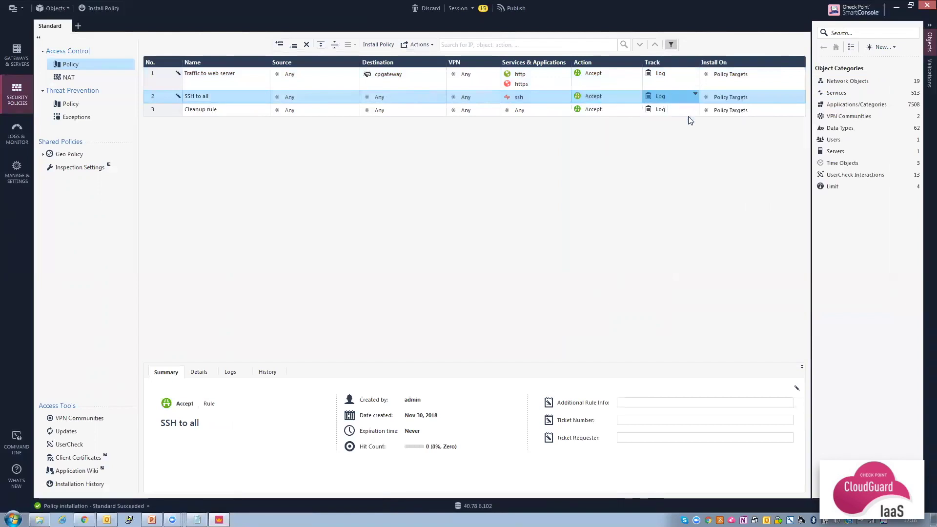
Change the Cleanup rule's action to Drop.
click(619, 112)
click(618, 112)
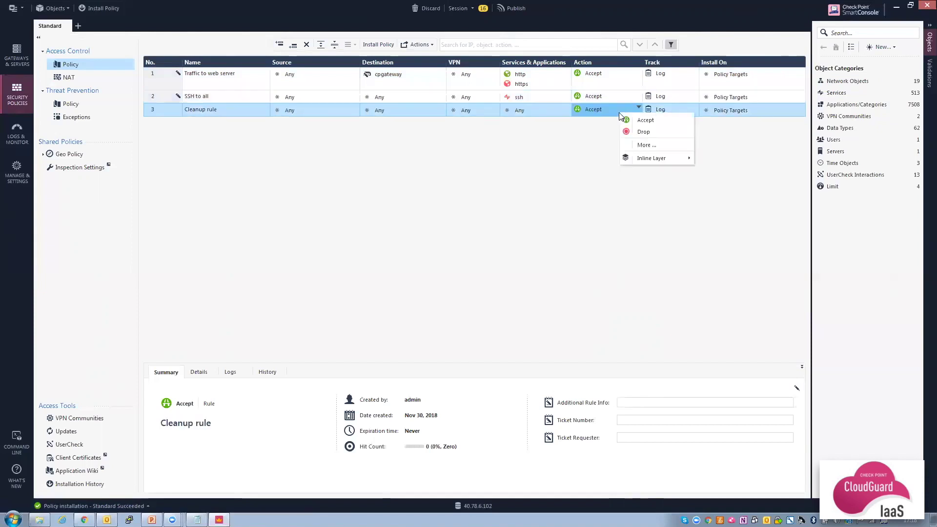
click(631, 122)
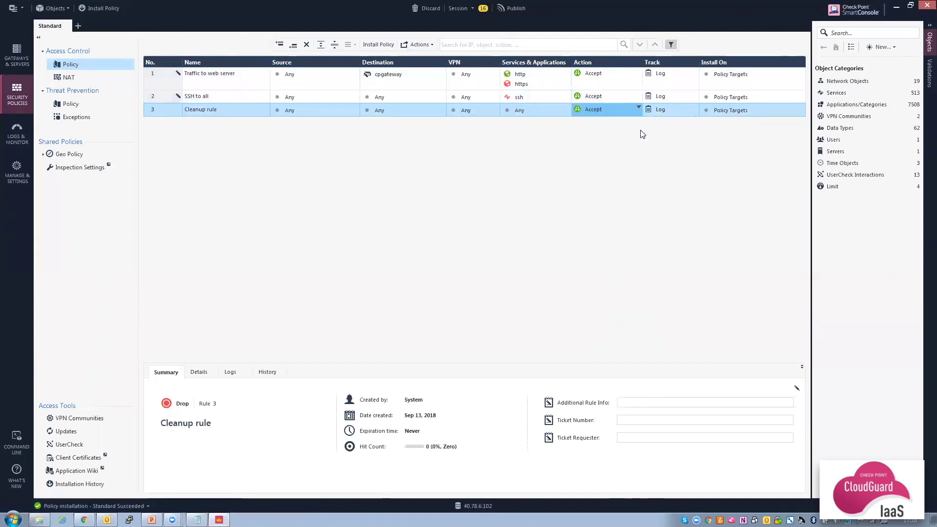
Add a top NAT rule matching http traffic to original destination cpgateway.
click(65, 77)
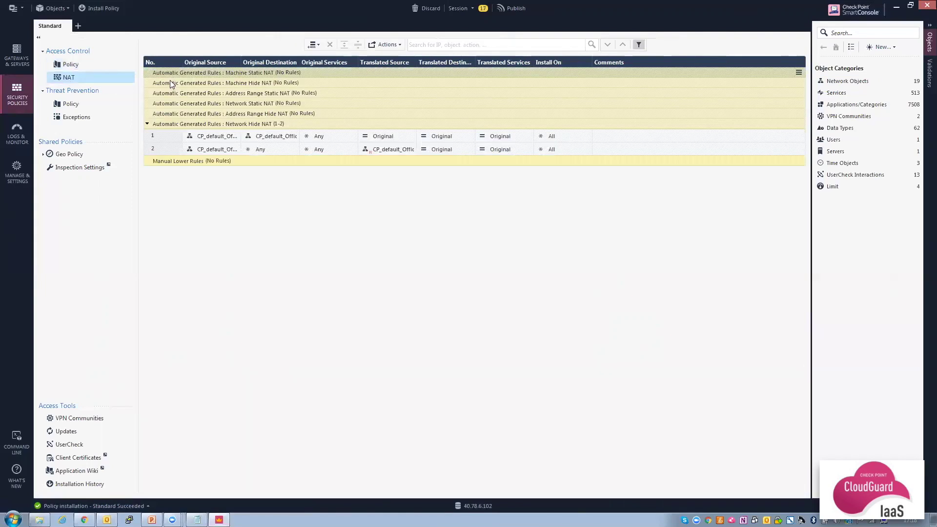
click(318, 45)
click(332, 56)
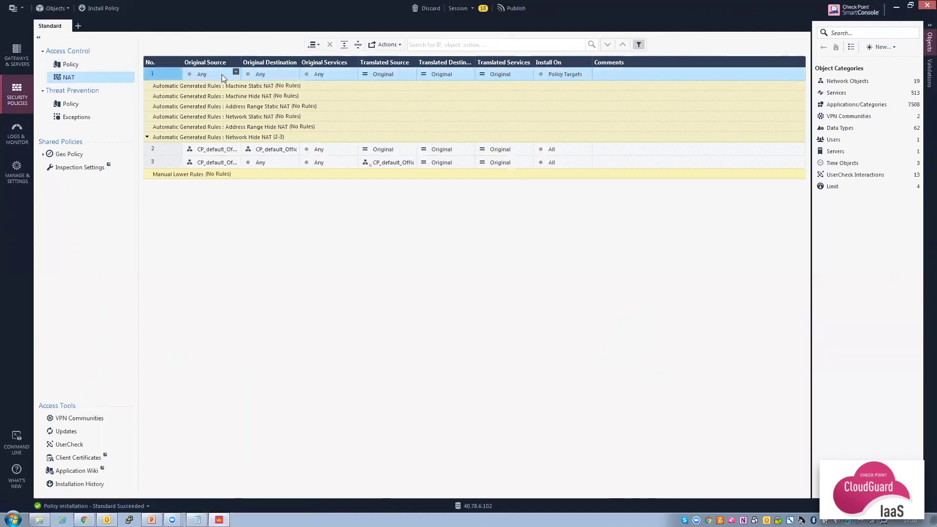
click(295, 71)
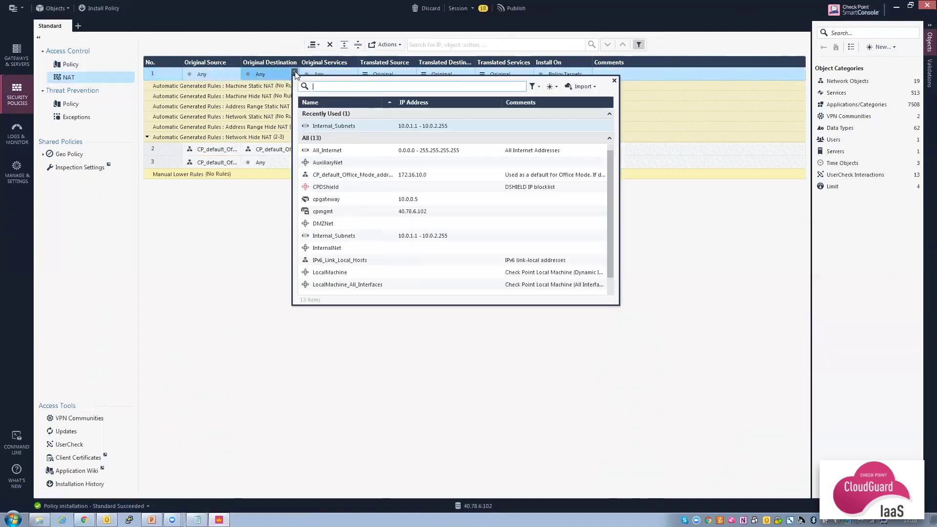
click(324, 200)
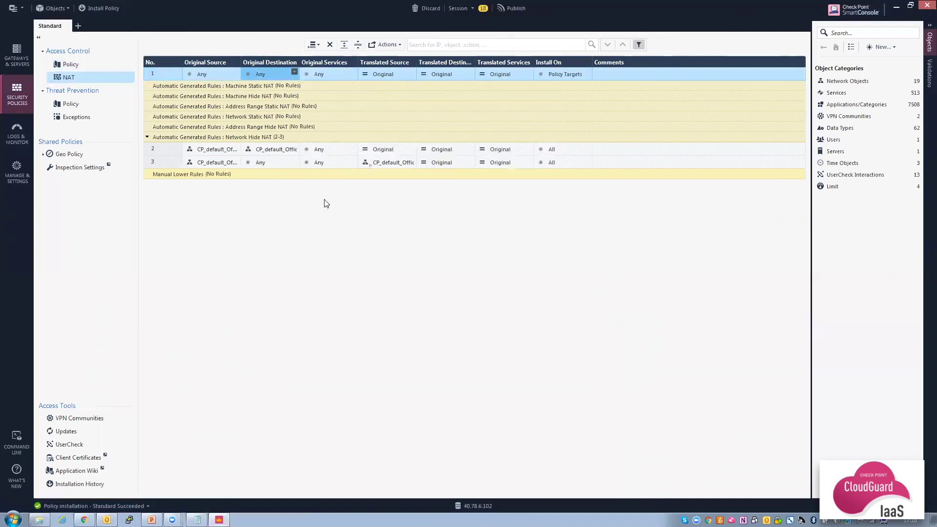
click(352, 72)
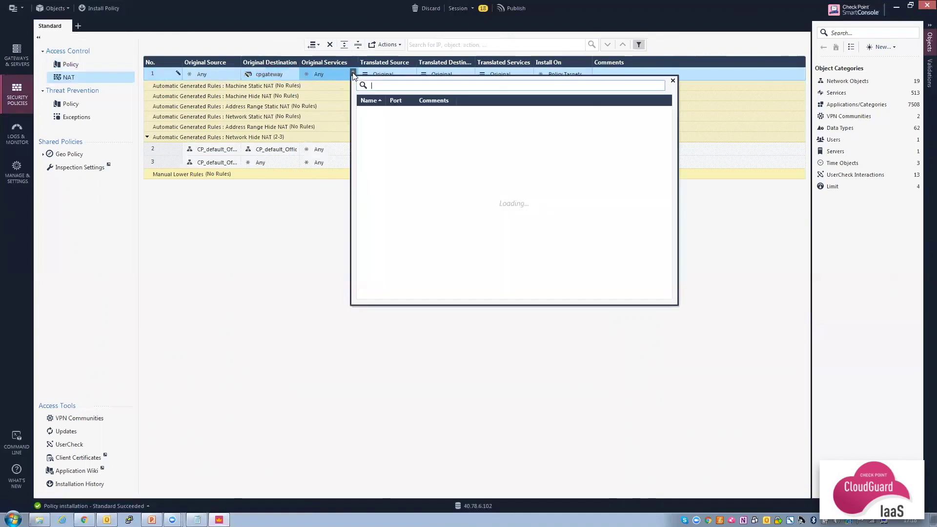
text(http)
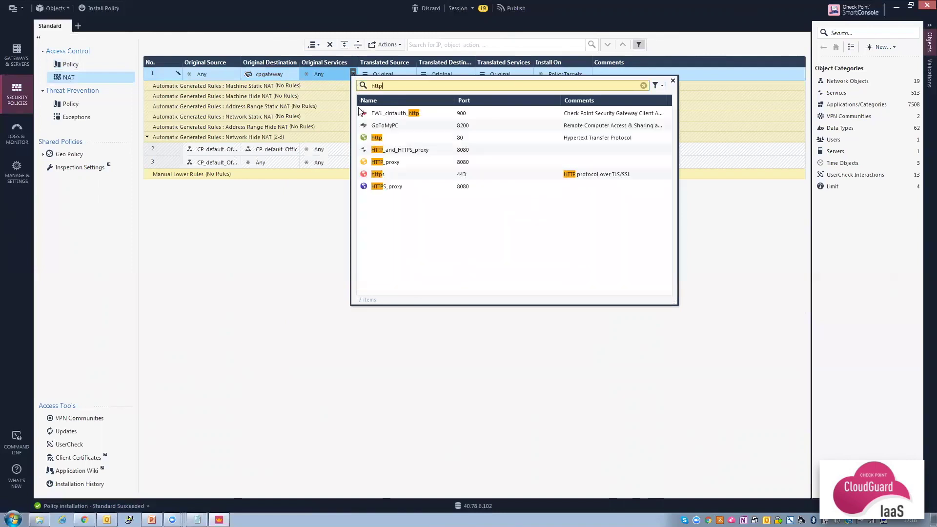
click(363, 137)
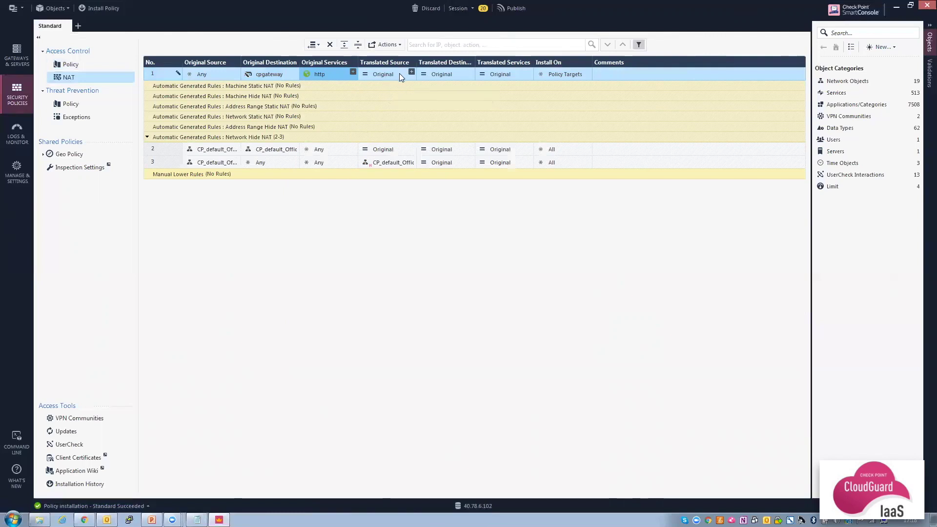
Begin a new host object named 'WebServer' as the rule's translated destination.
click(468, 71)
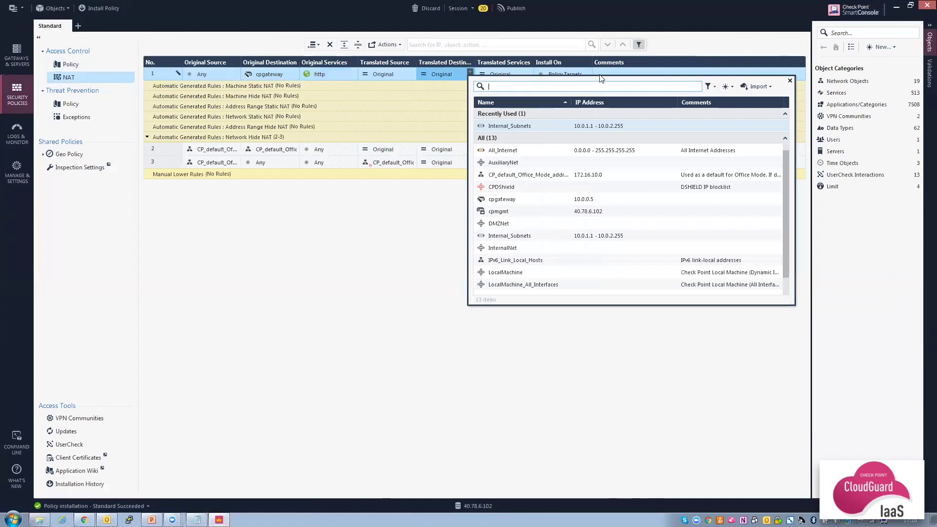
click(726, 88)
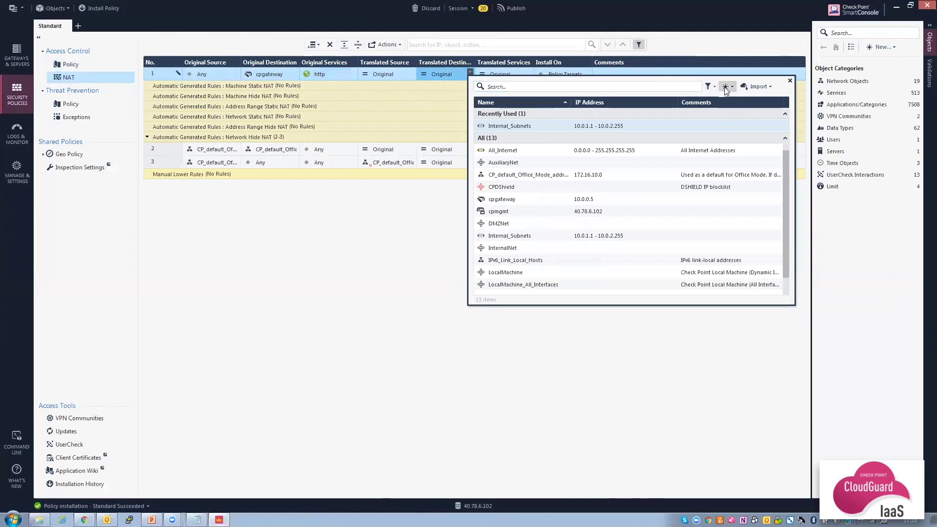
click(744, 99)
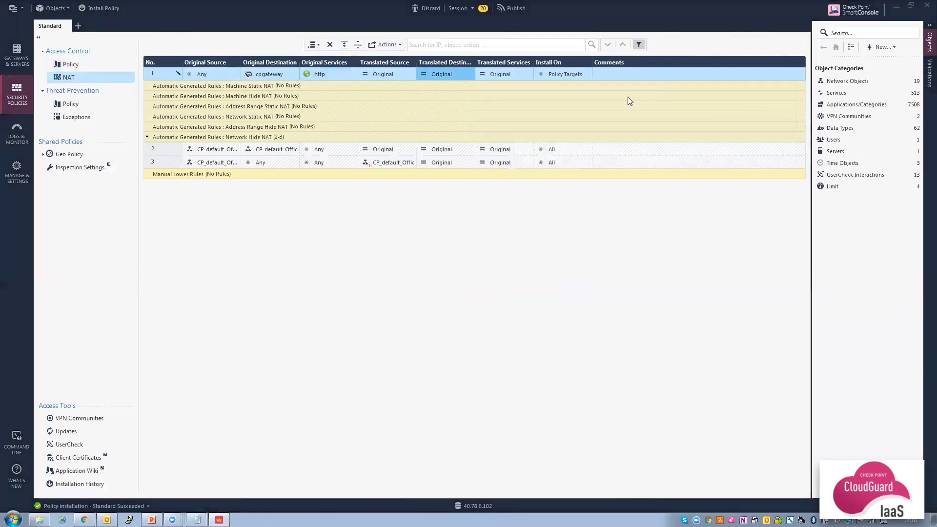
text(We)
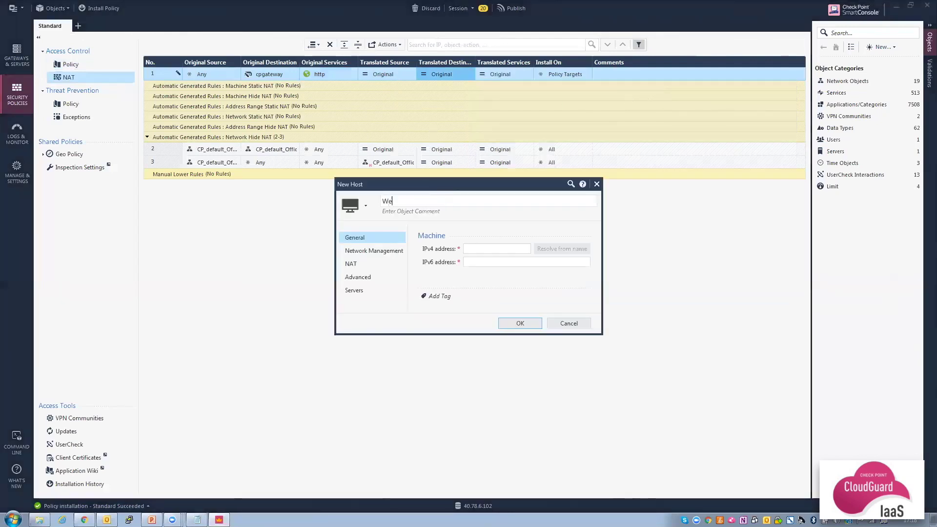
text(bServer)
click(84, 519)
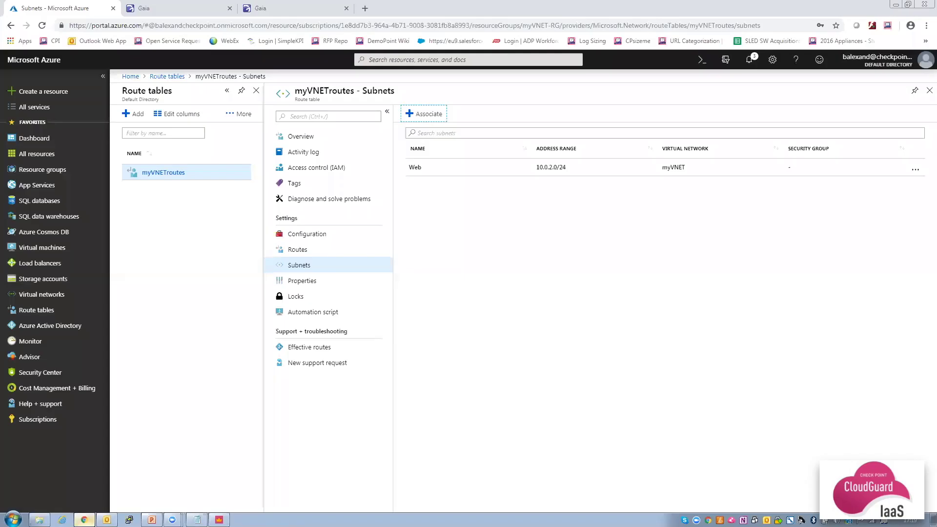
Find the myweb696 interface in myVNET-RG and copy its private IP 10.0.2.4.
click(44, 169)
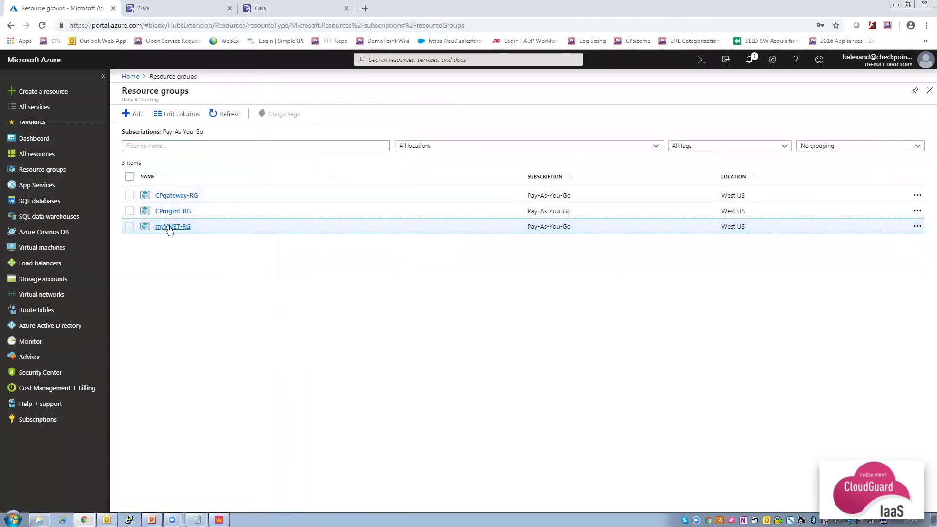
click(170, 228)
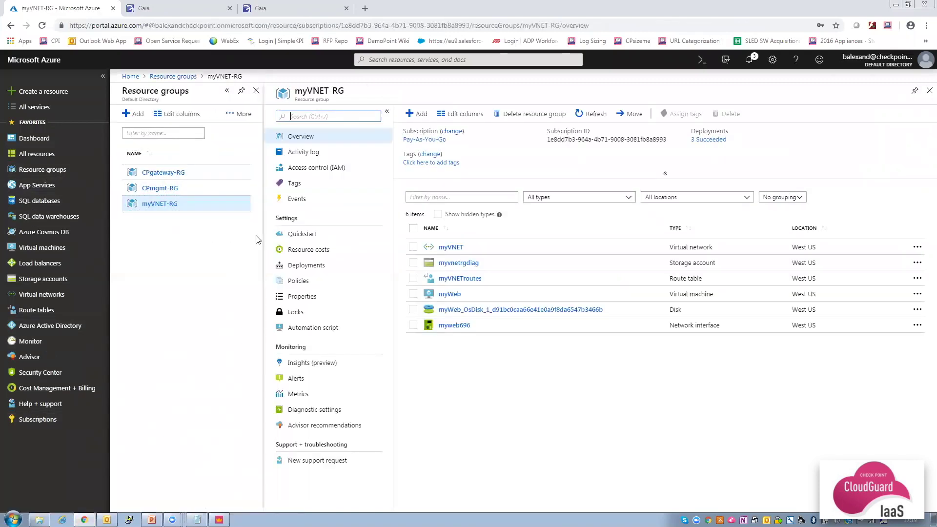
click(449, 325)
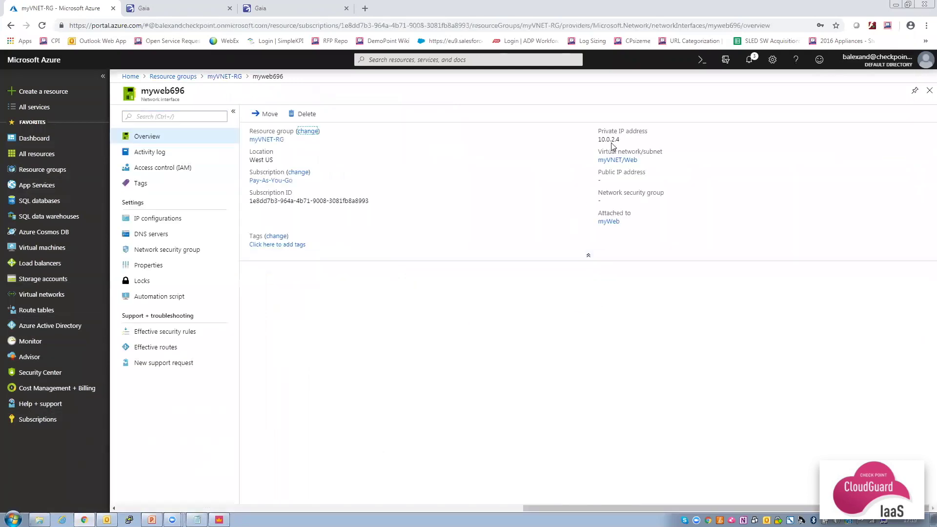
click(625, 140)
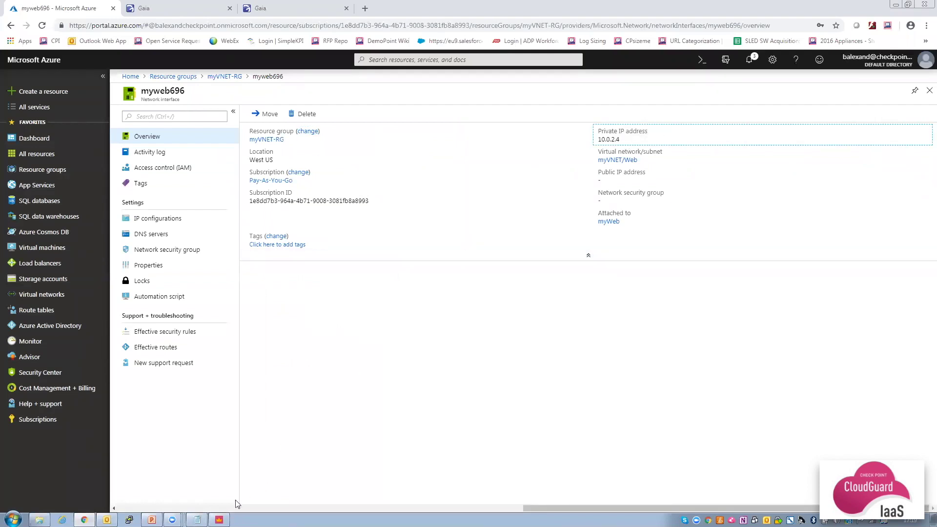
click(219, 519)
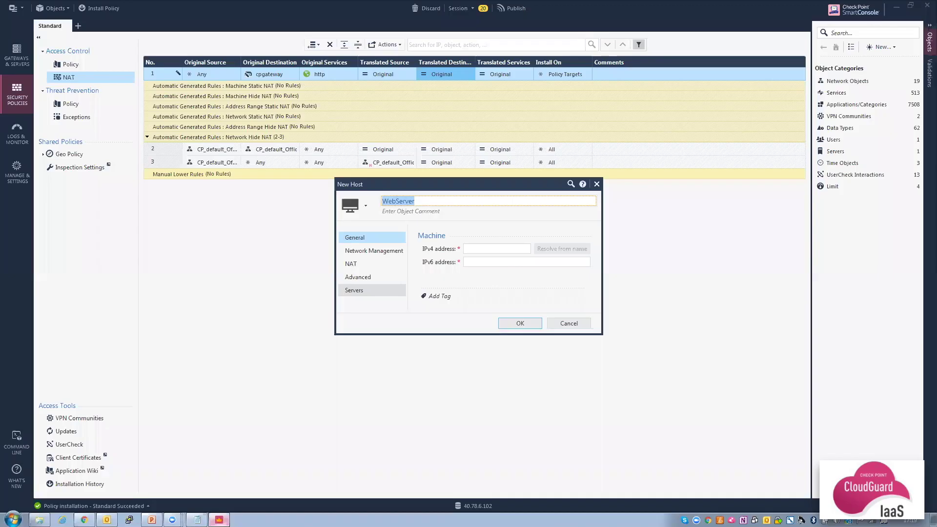
Save the WebServer host with IPv4 address 10.0.2.4, then go to Threat Prevention policy.
click(484, 250)
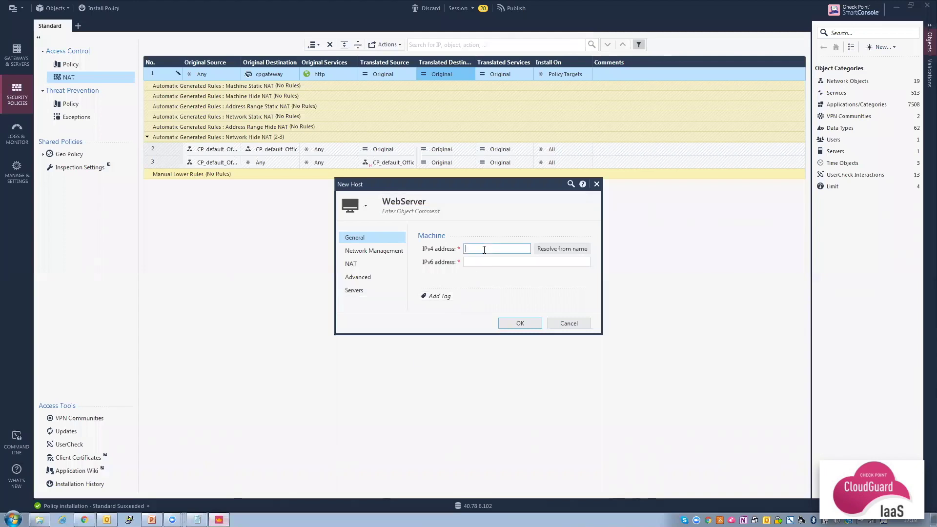
key(ctrl+v)
click(519, 324)
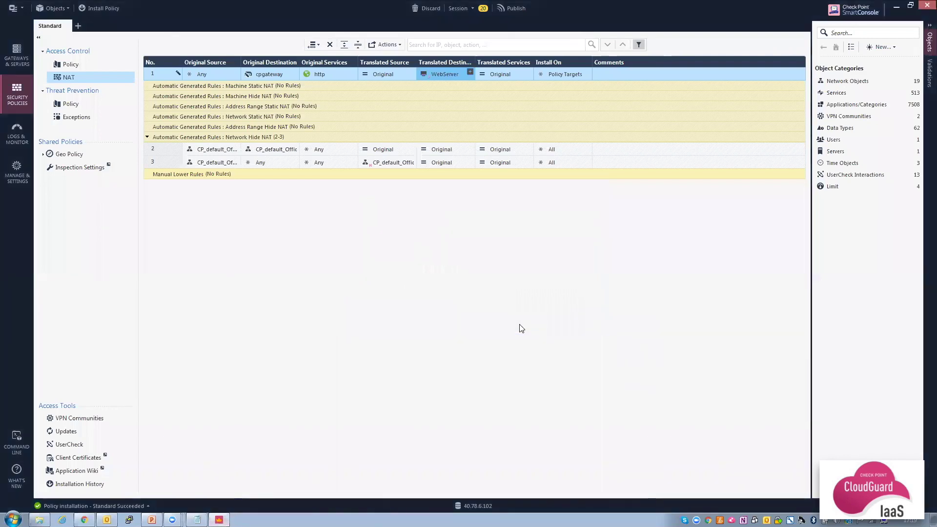
click(75, 105)
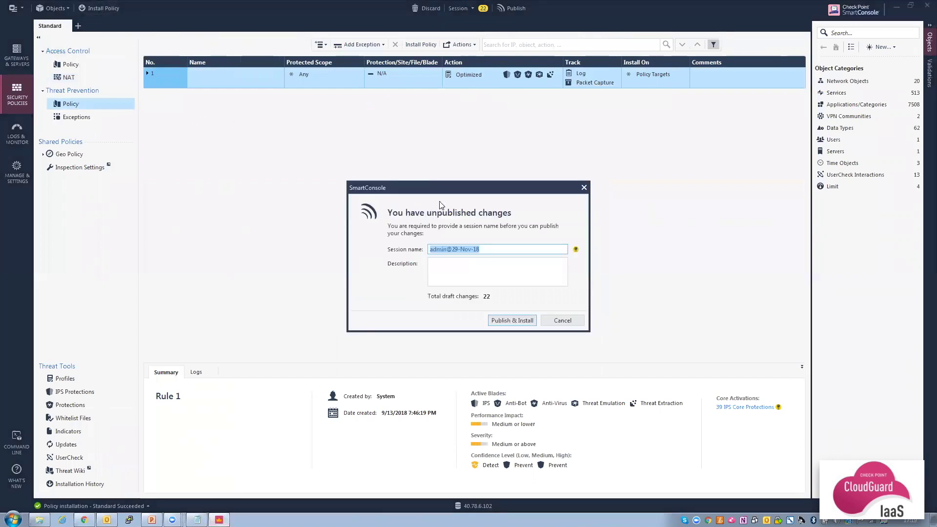
Publish the 22 changes and install Access Control plus Threat Prevention on cpgateway.
click(510, 318)
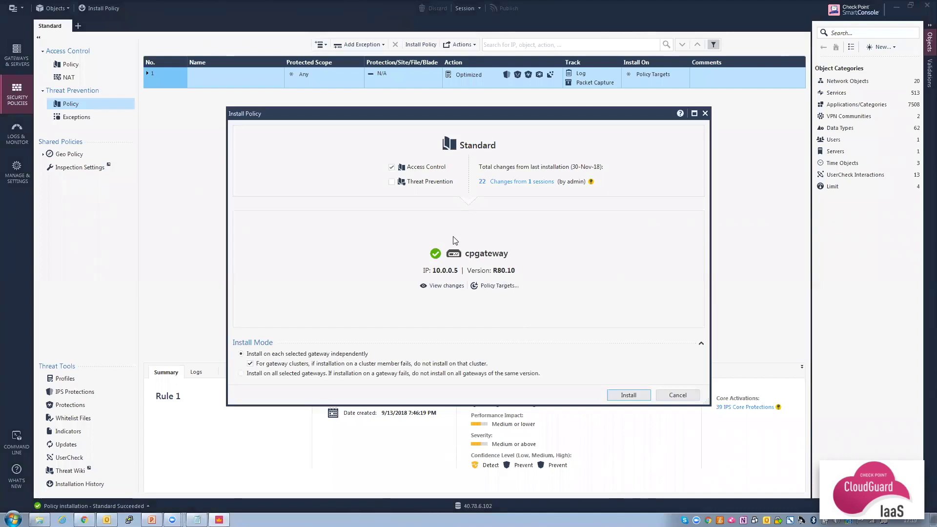
click(392, 182)
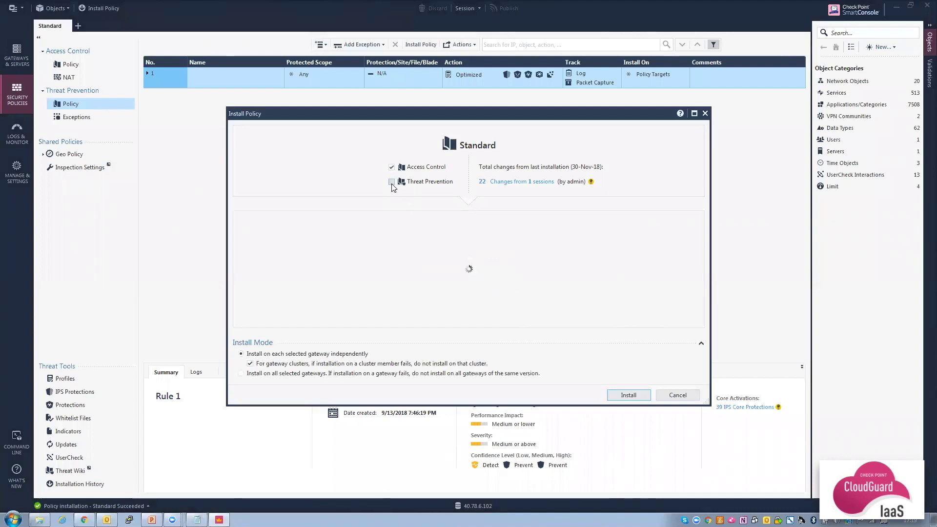
click(628, 395)
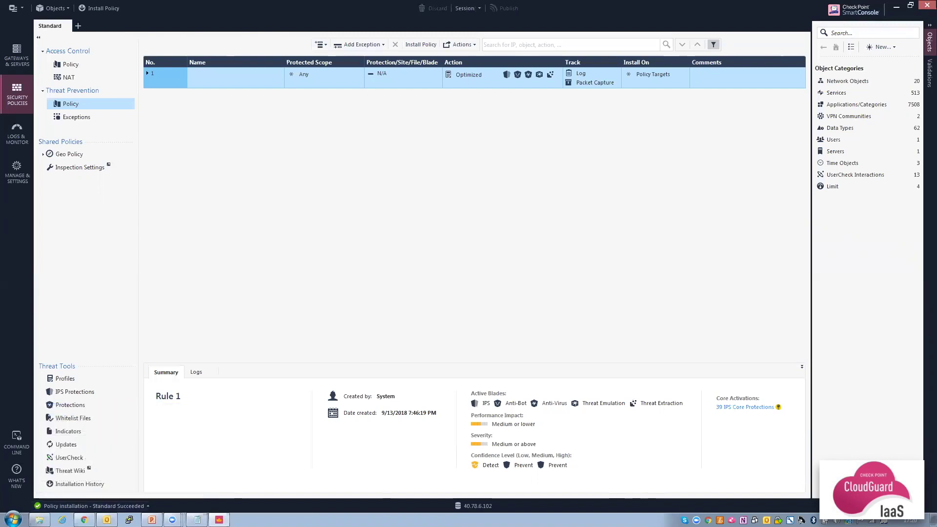
Copy the CPgateway public IP 168.62.30.0 from the CPgateway-RG resource group in Azure.
click(84, 519)
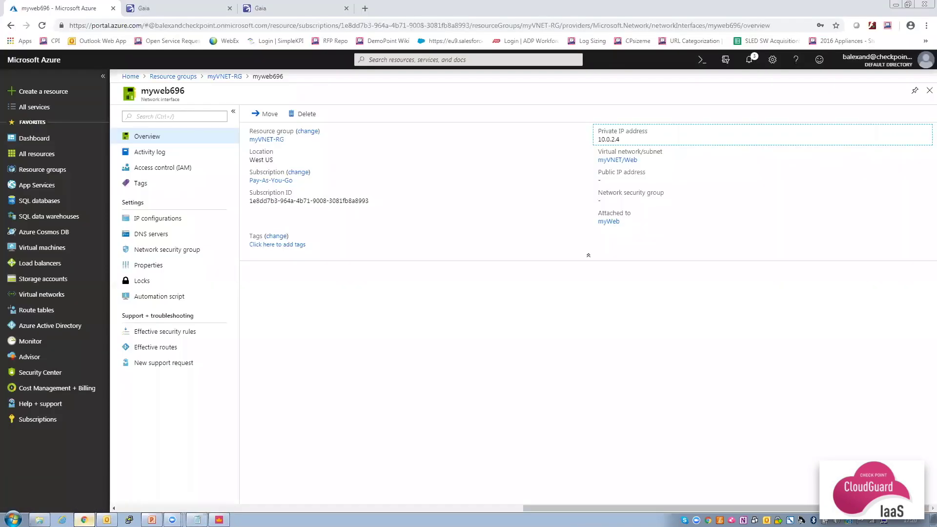
click(47, 170)
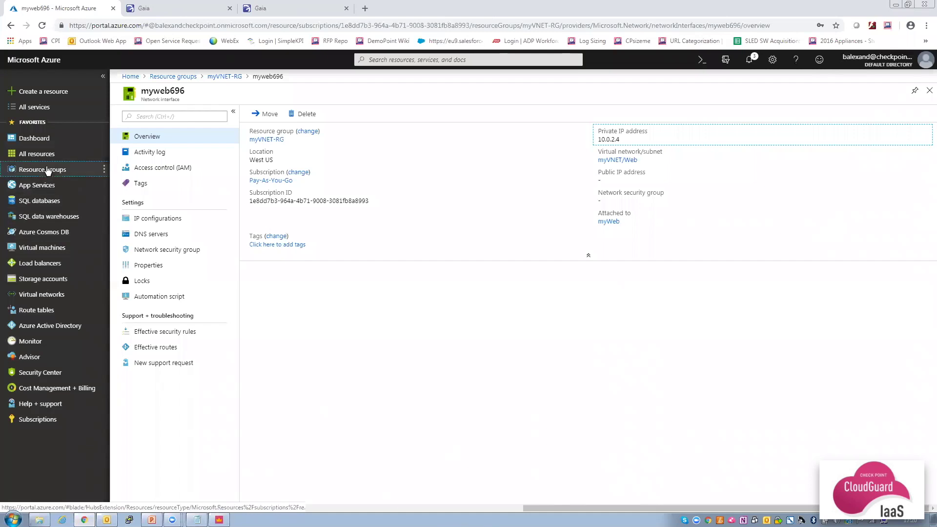
click(169, 197)
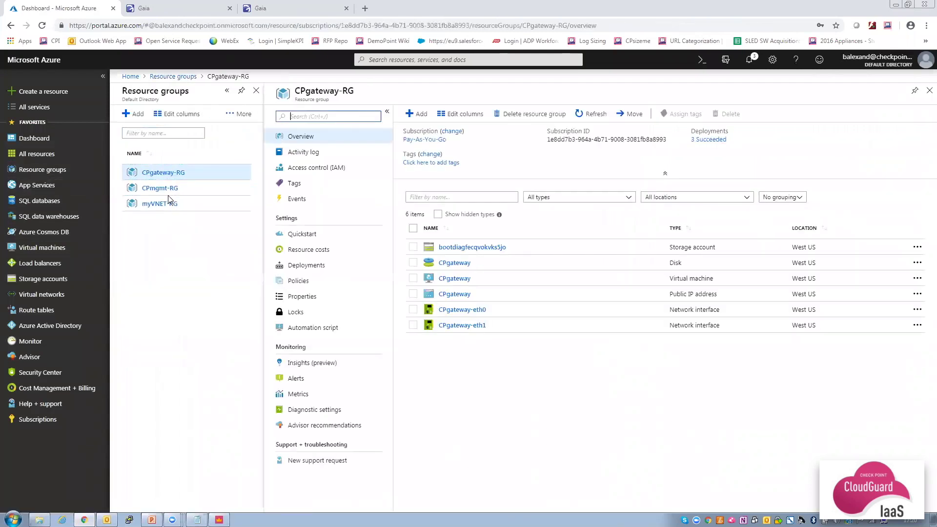
click(448, 294)
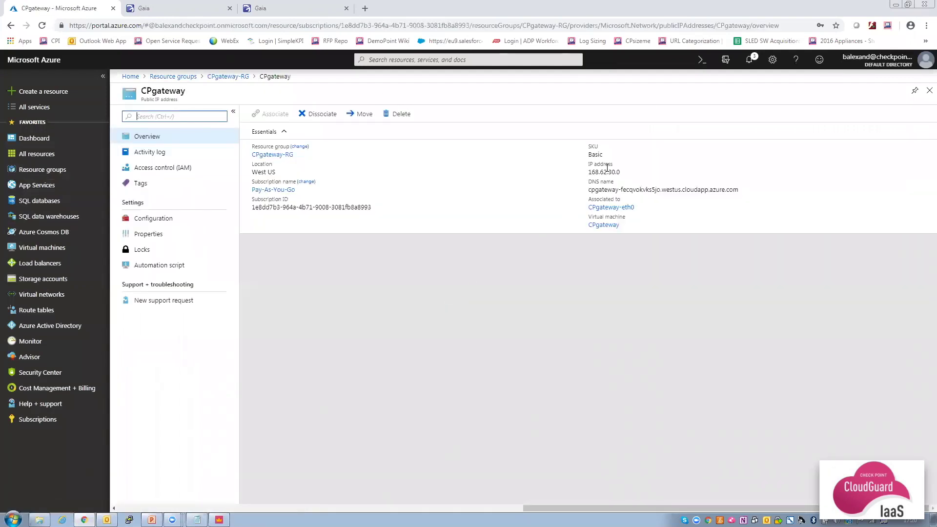
click(912, 173)
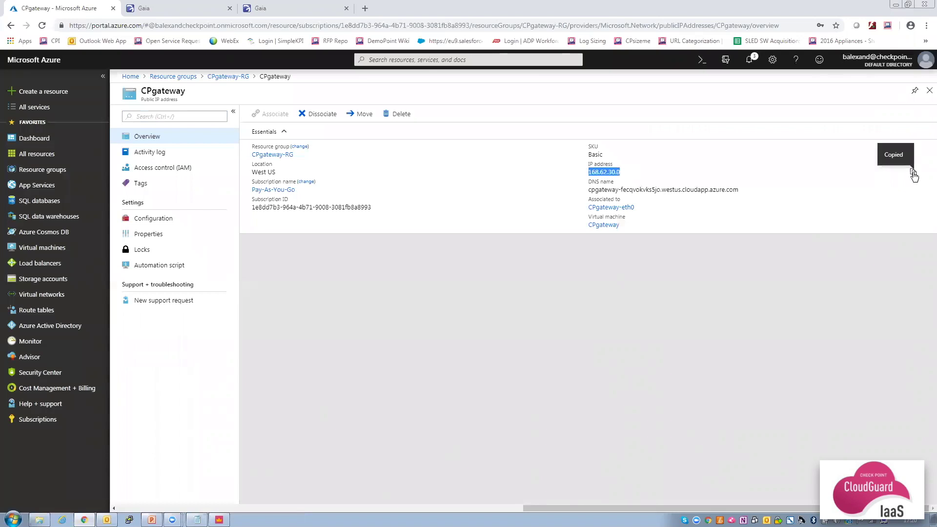
click(365, 9)
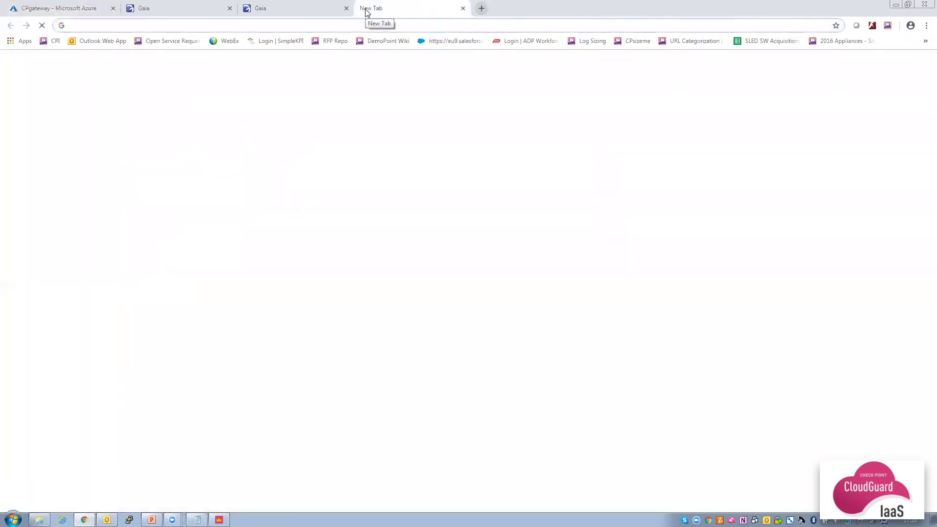
text(htt)
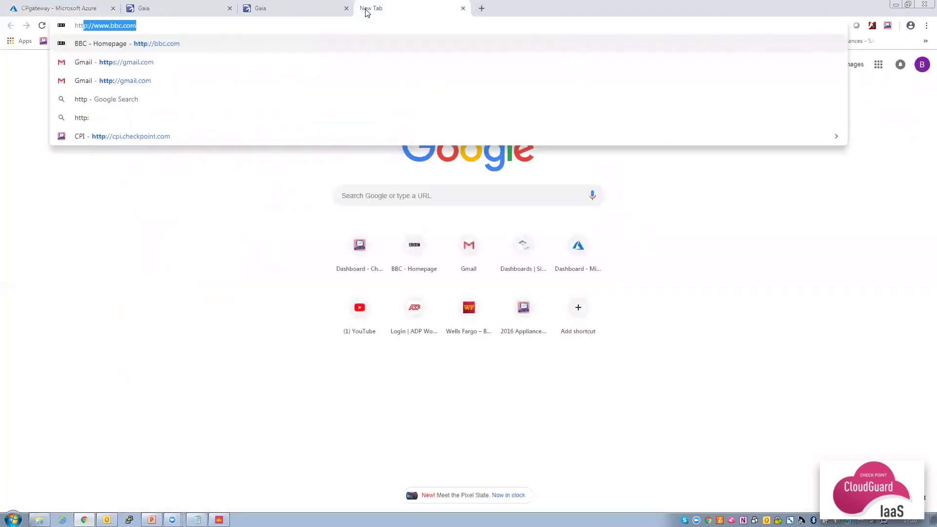
text(p://)
key(ctrl+v)
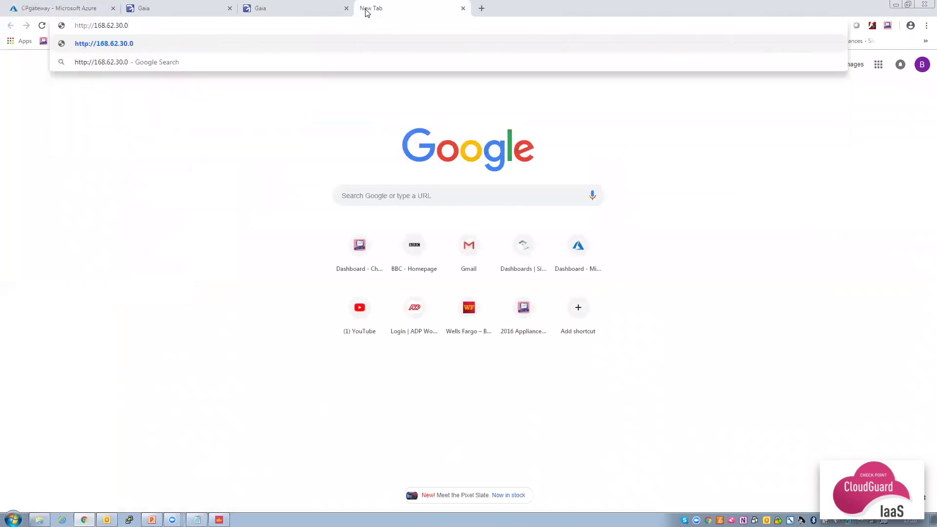
key(Return)
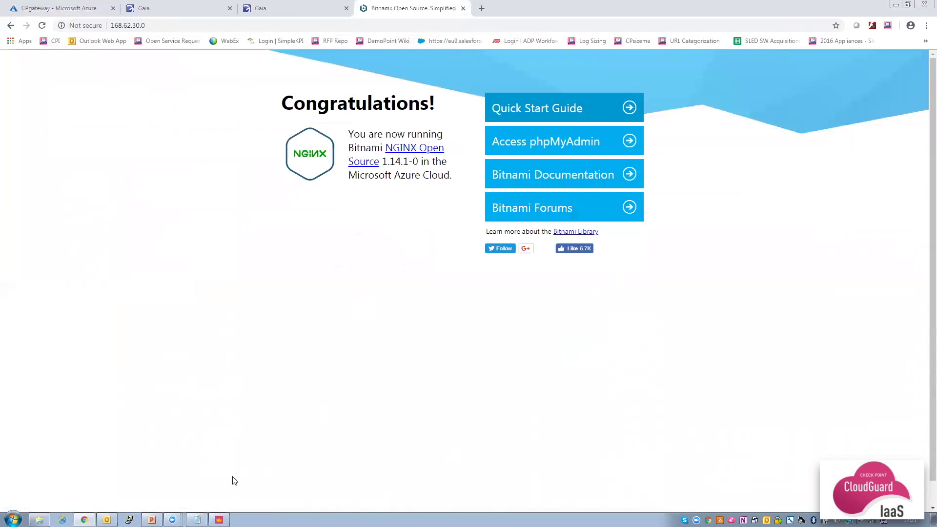
Filter SmartConsole logs by http and view details of the accepted http traffic entry.
click(219, 520)
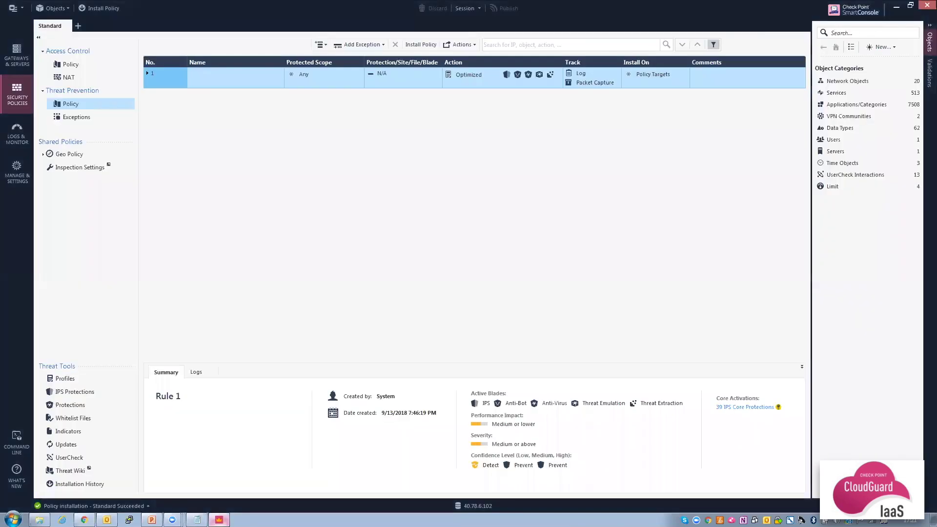
click(20, 139)
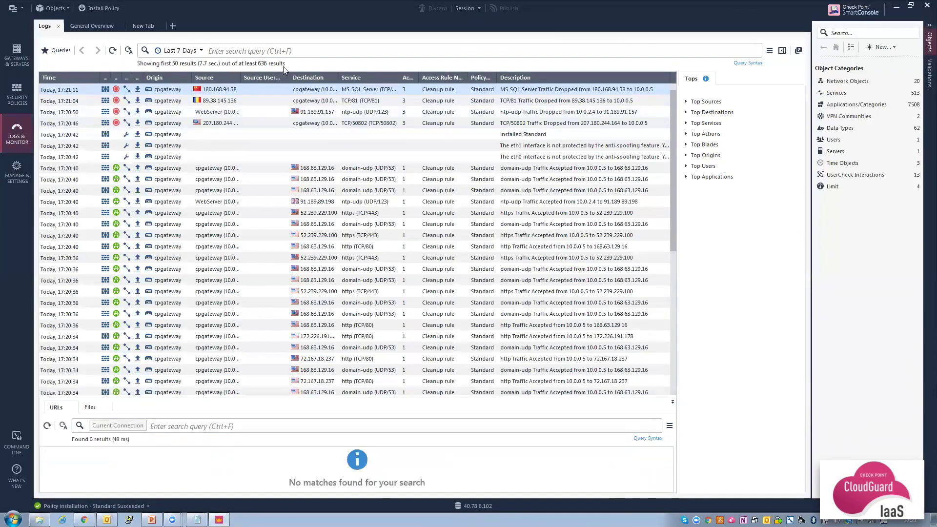
click(300, 52)
text(http)
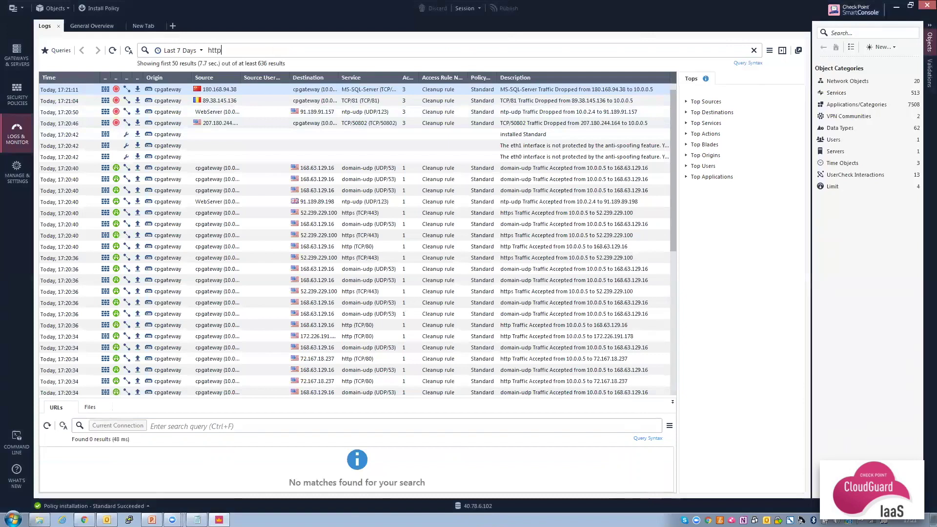
key(Return)
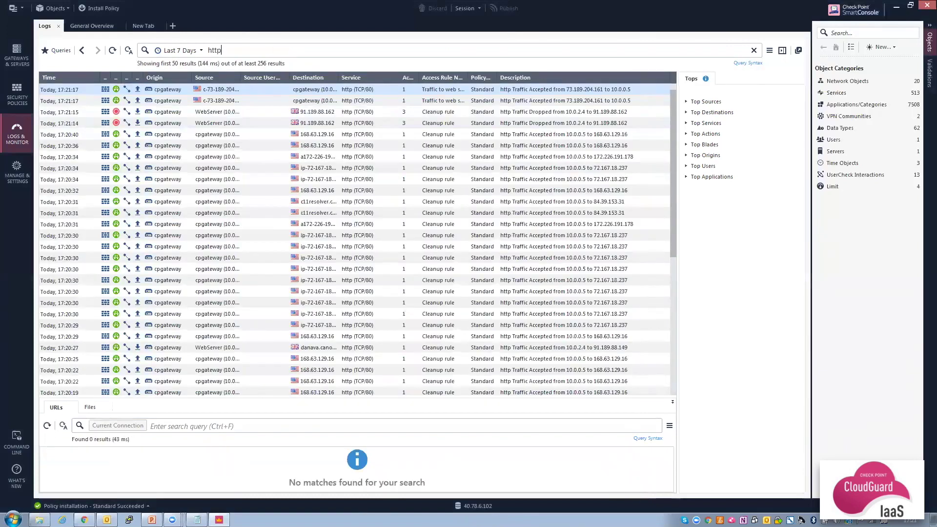
double_click(291, 90)
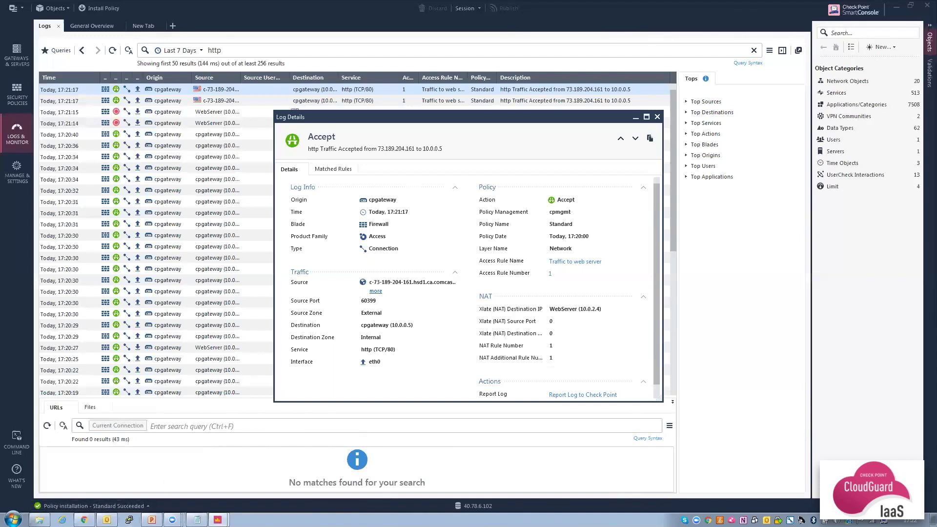
click(129, 520)
click(84, 519)
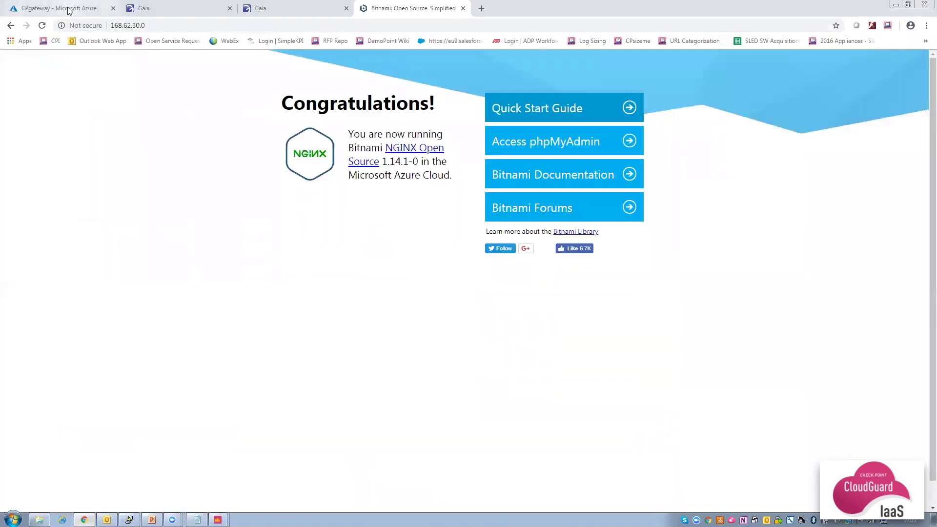
Copy the CPmgmt public IP 40.78.6.102 from the CPmgmt-RG resource group.
click(68, 8)
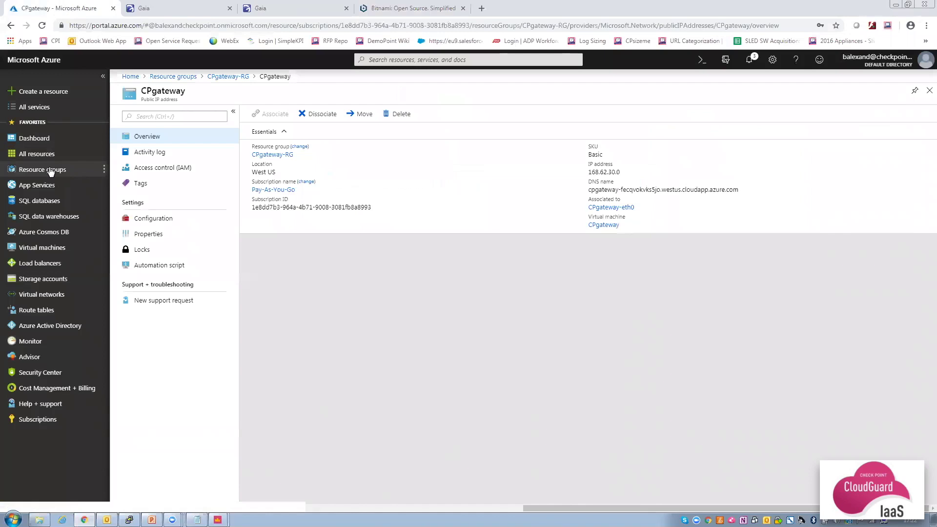
click(55, 170)
click(174, 212)
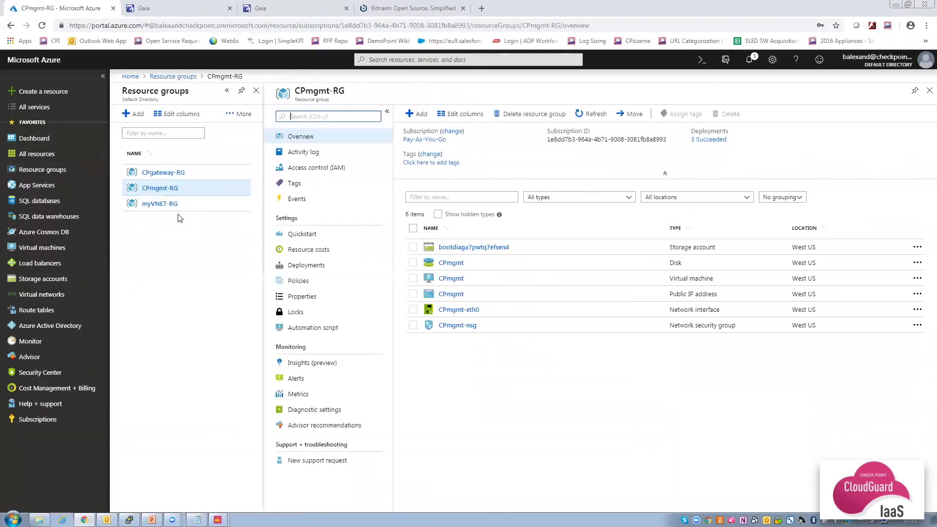
click(446, 295)
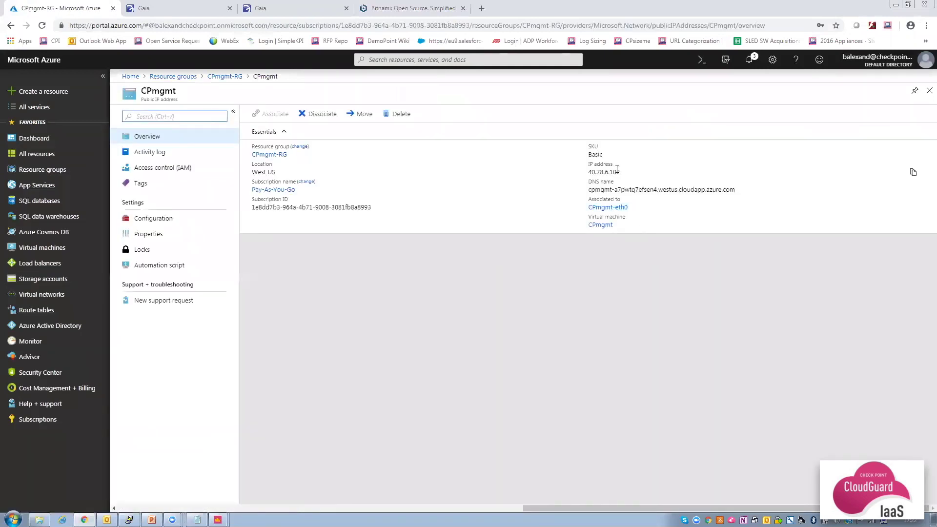
click(911, 173)
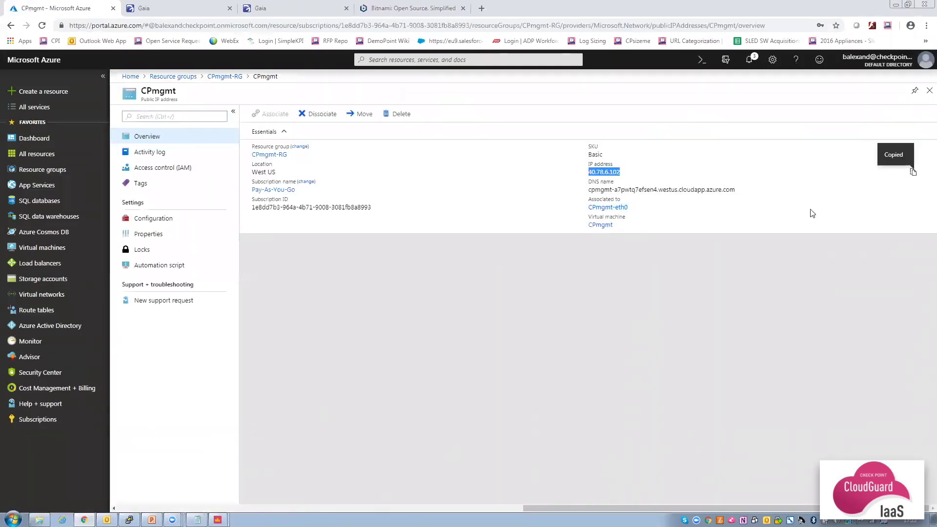
click(128, 520)
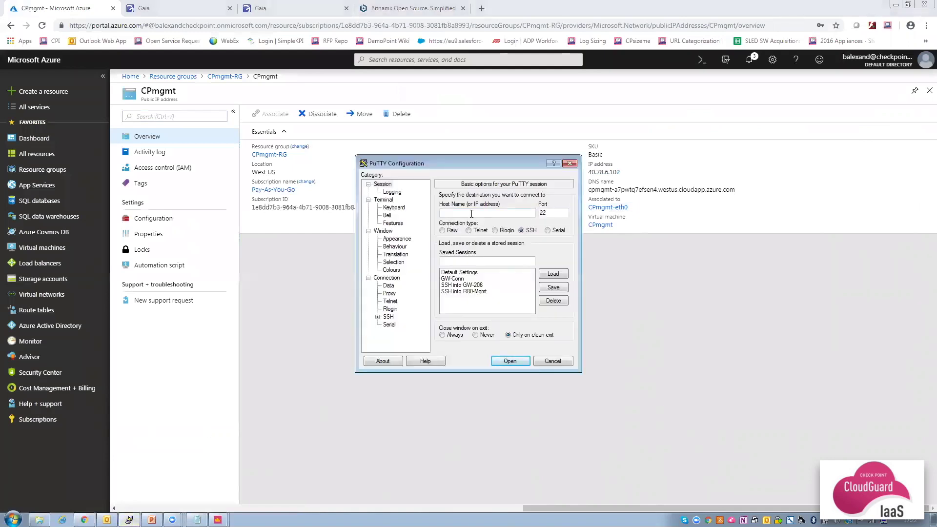
SSH to 40.78.6.102 in PuTTY, accept the host key, and log in as admin.
key(ctrl+v)
click(508, 361)
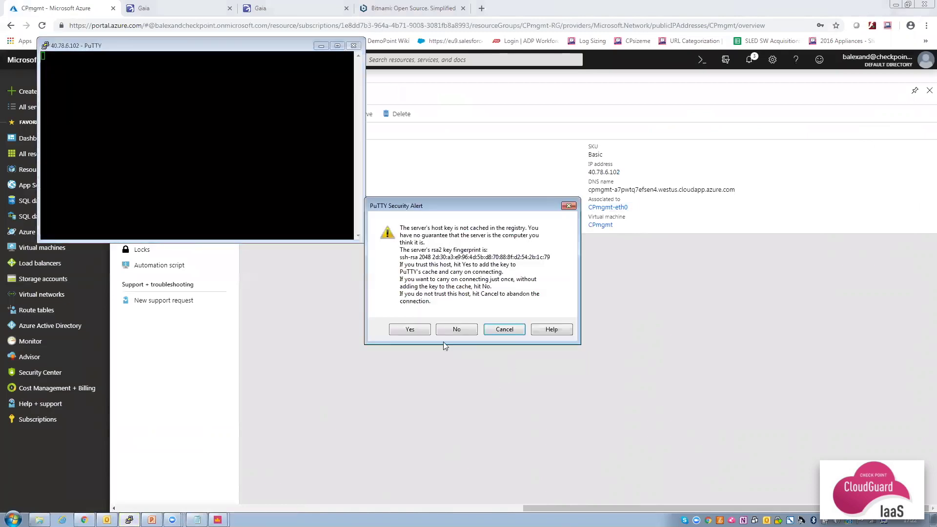
click(414, 330)
text(admin)
key(Return)
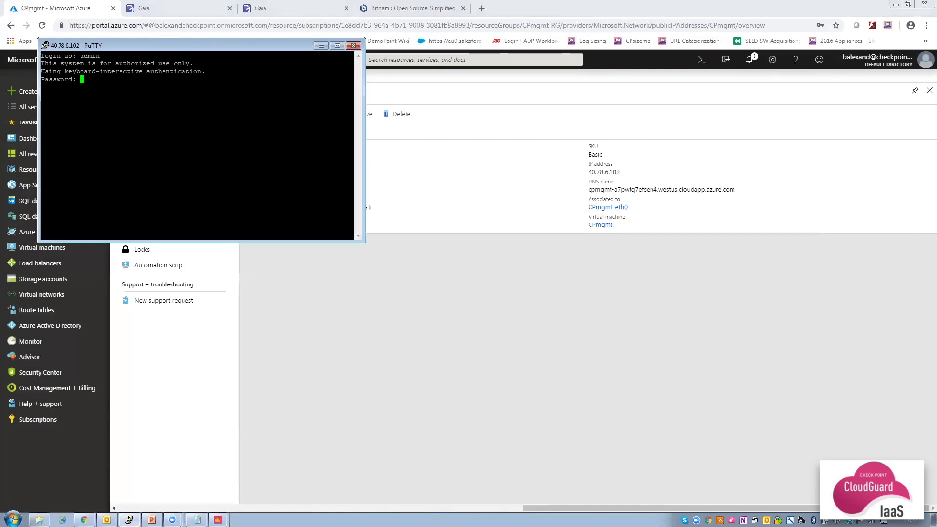
key(Return)
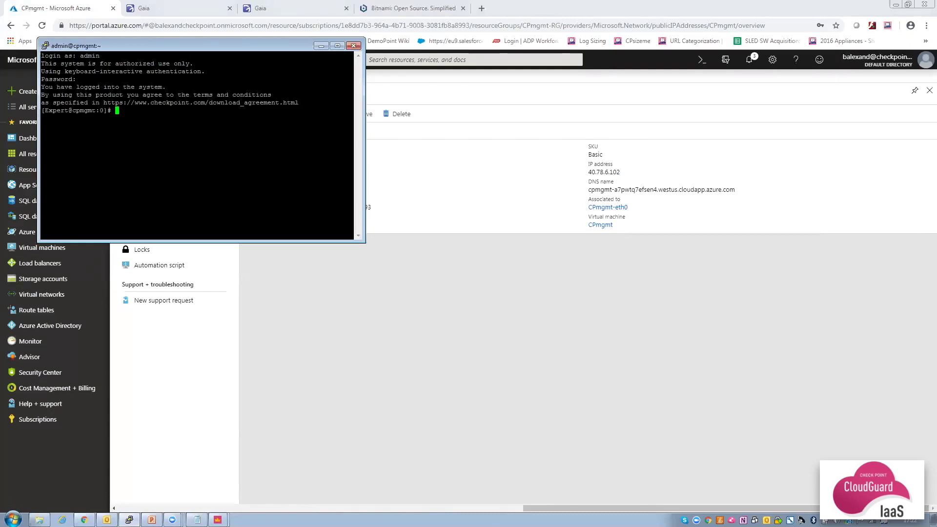
Run 'cloudguard on', then close and confirm ending the PuTTY session.
text(cloudguard on)
key(Return)
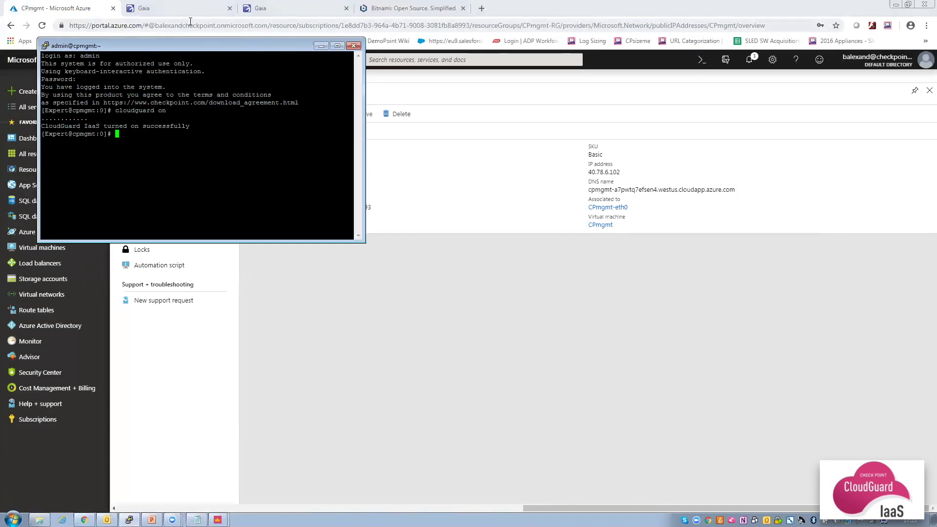
click(354, 46)
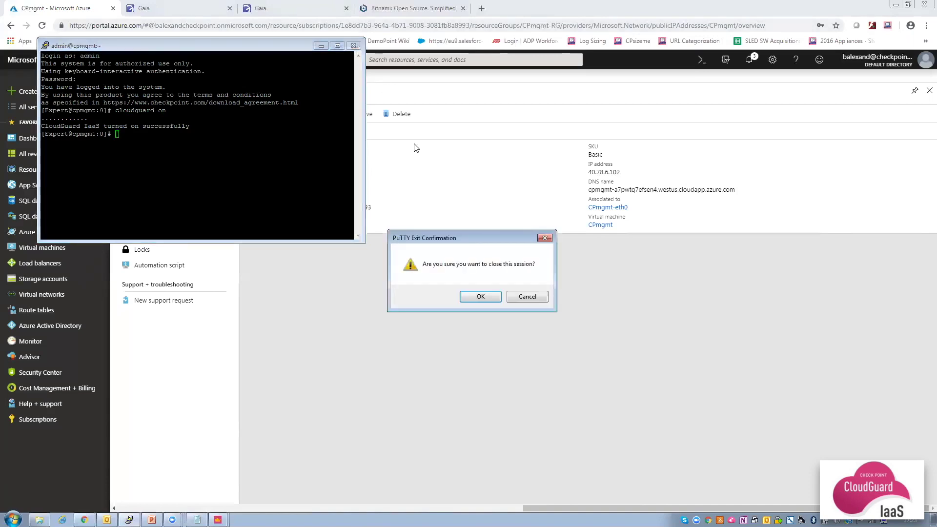
click(480, 299)
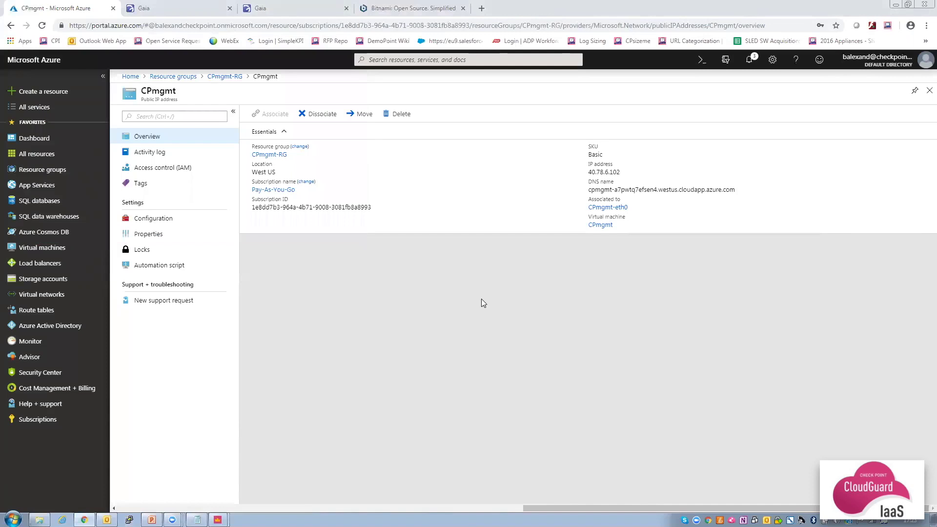
Copy the Azure Active Directory's Directory ID into Notepad under a 'Directory ID' label.
click(53, 330)
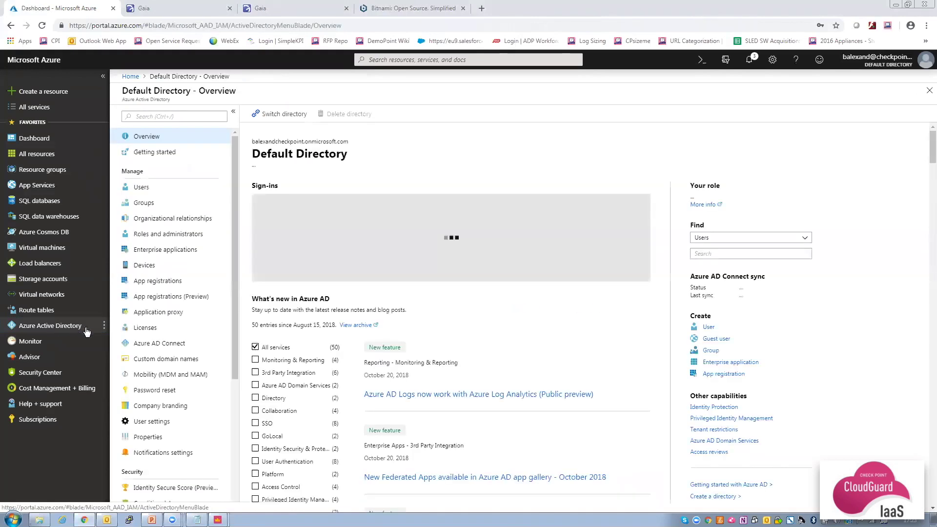
click(147, 438)
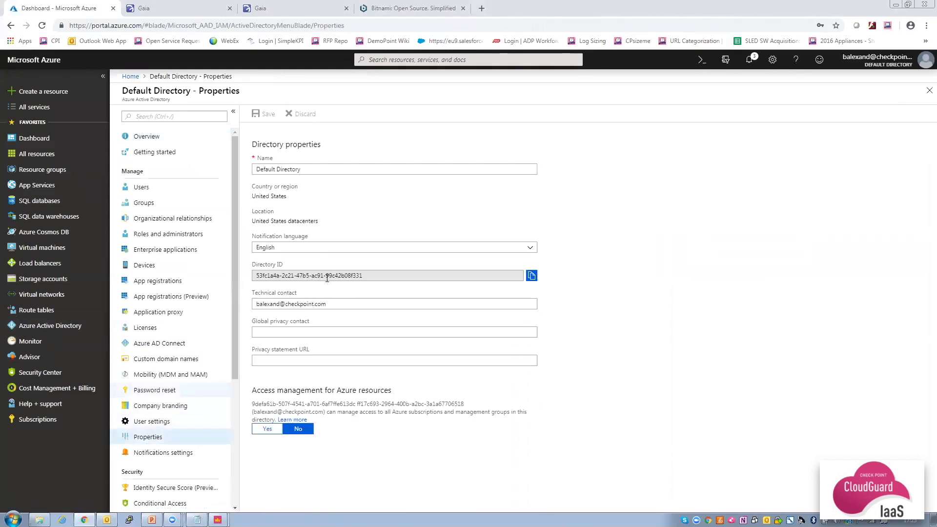
click(531, 275)
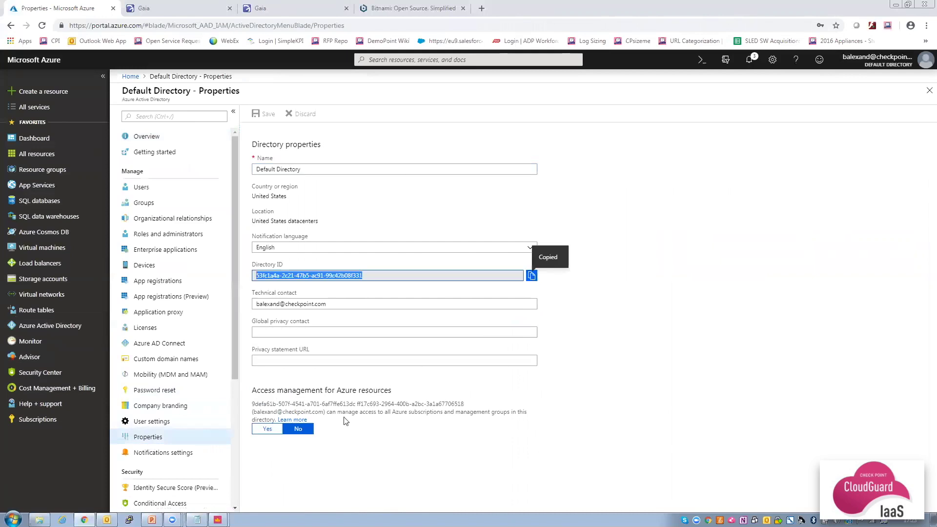
click(197, 519)
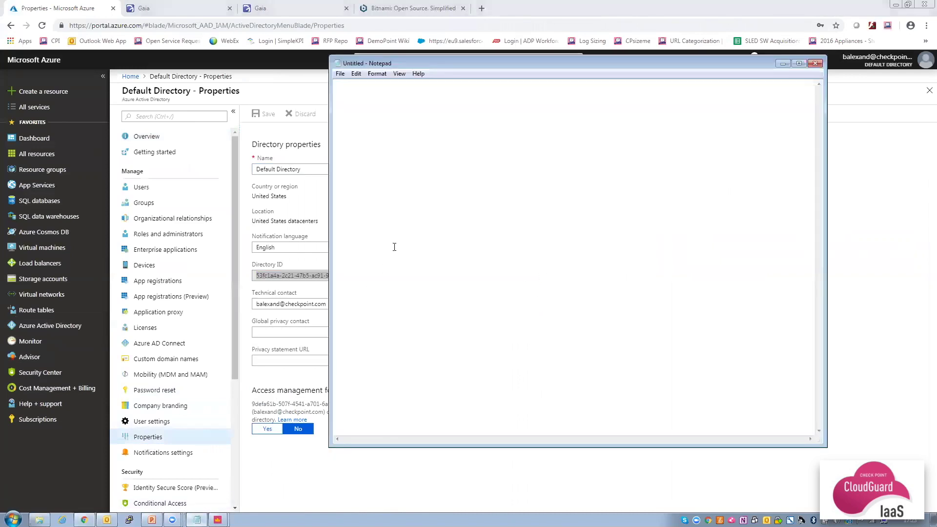
text(Directory ID)
key(ctrl+v)
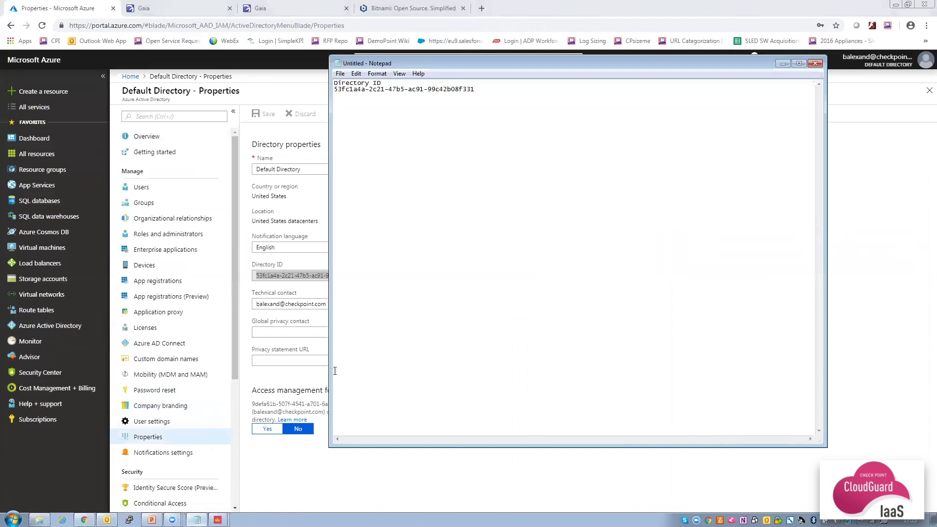
click(299, 449)
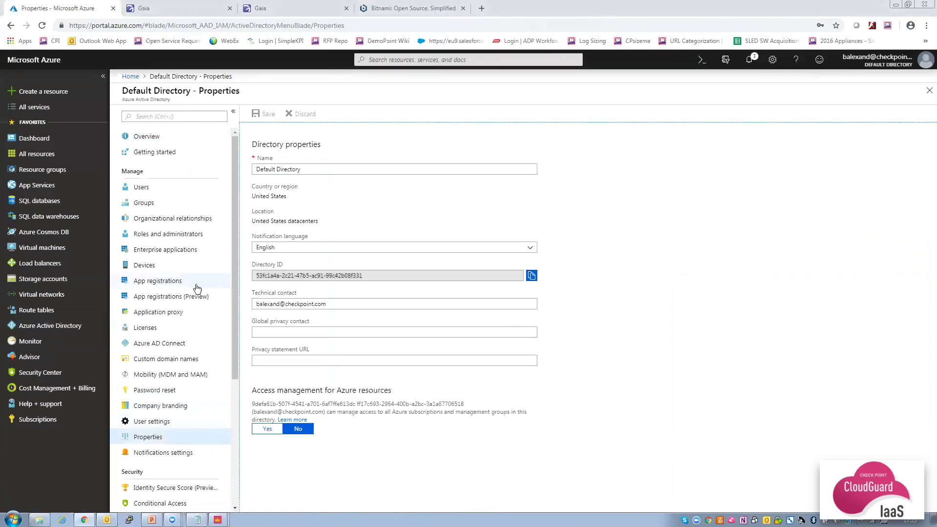
click(167, 283)
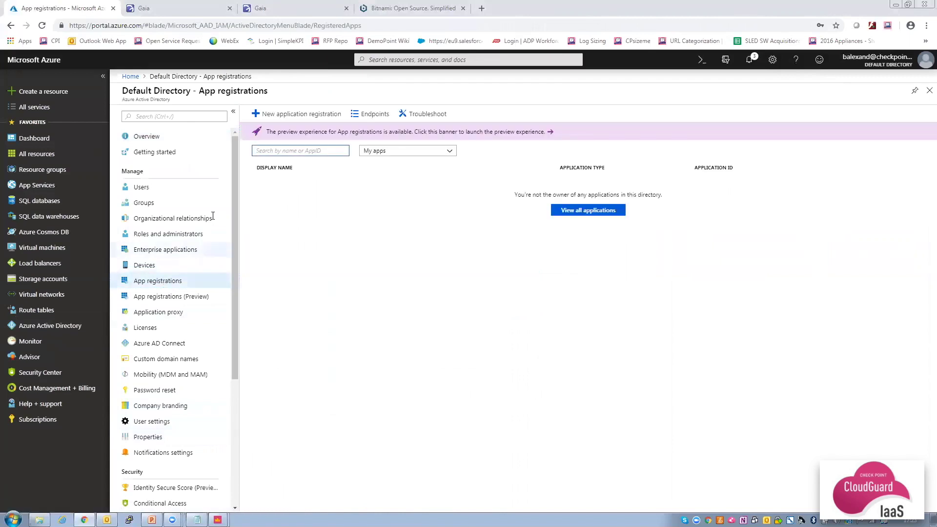
click(300, 115)
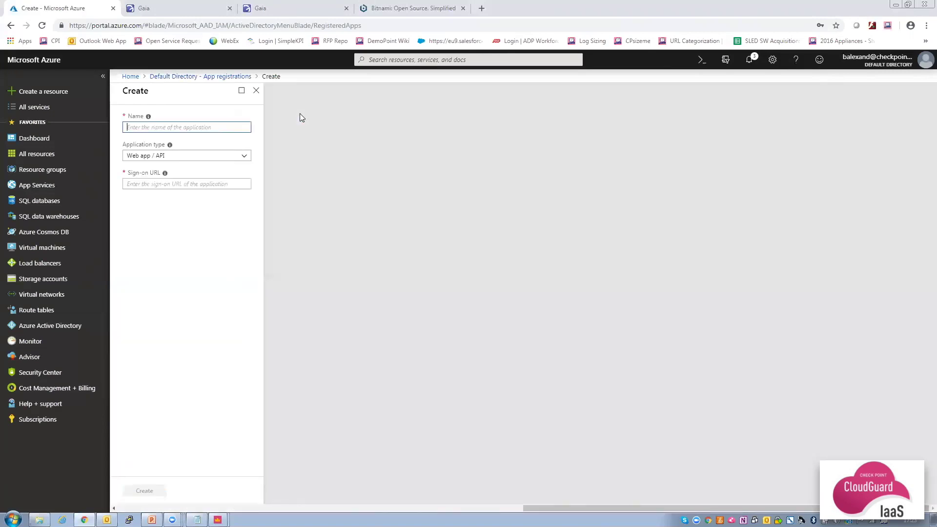
key(ctrl+v)
text(-controller)
click(182, 185)
text(https://local)
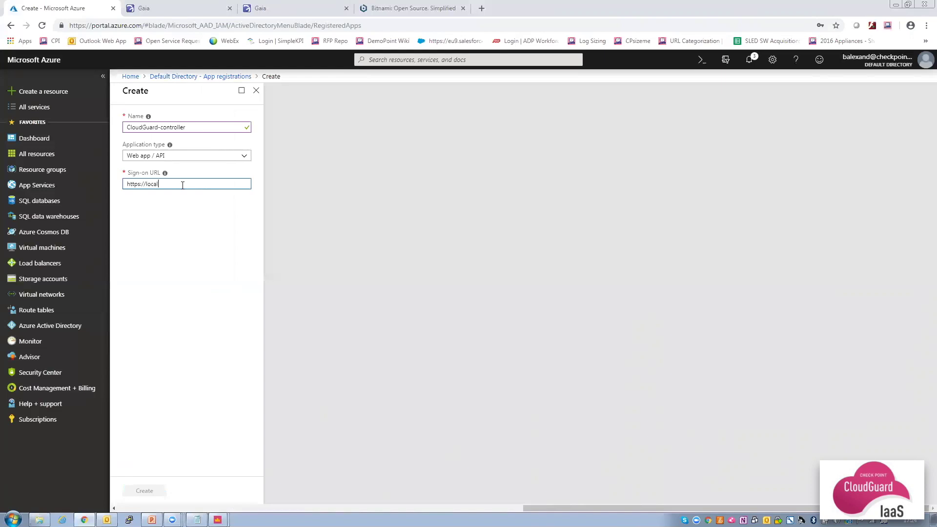
text(host/CloudGuard-controller)
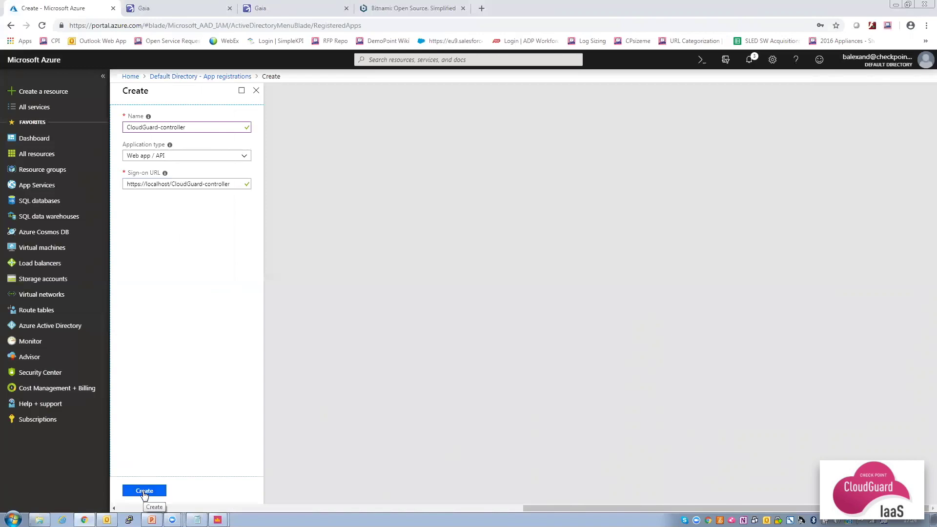
click(145, 491)
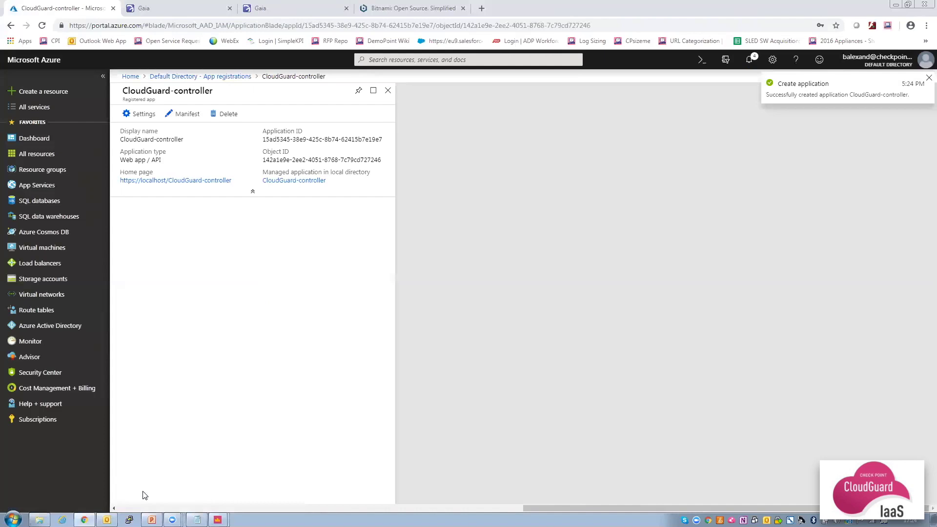
Record the app's Application ID in Notepad under an 'App ID' label.
click(386, 140)
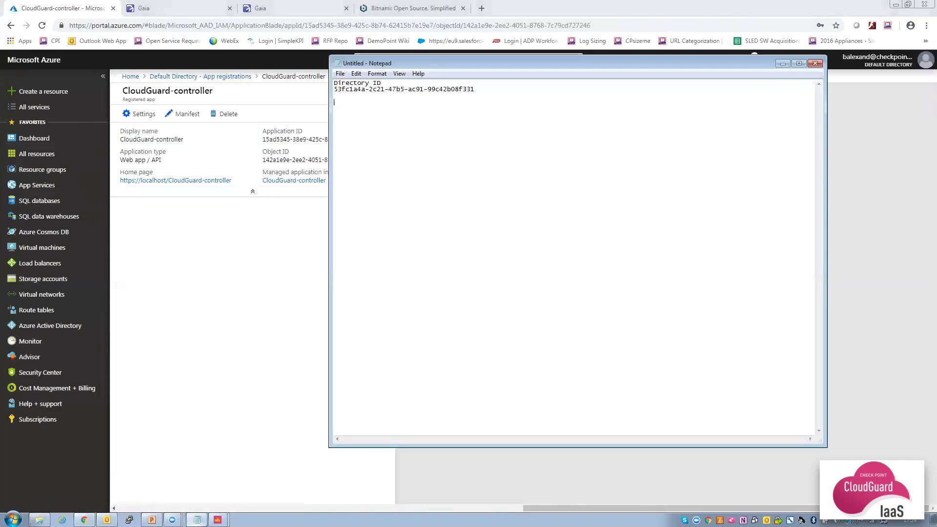
click(197, 519)
text(App ID)
key(ctrl+v)
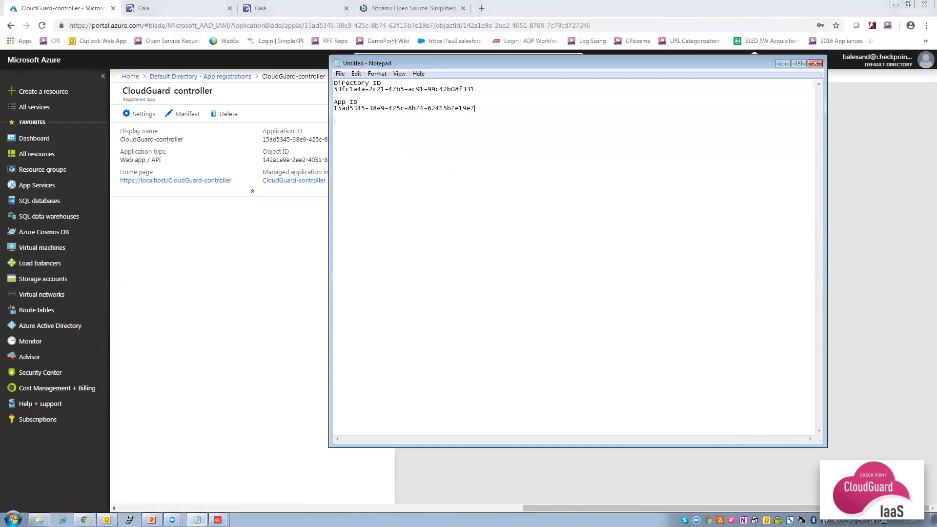
click(276, 274)
click(136, 115)
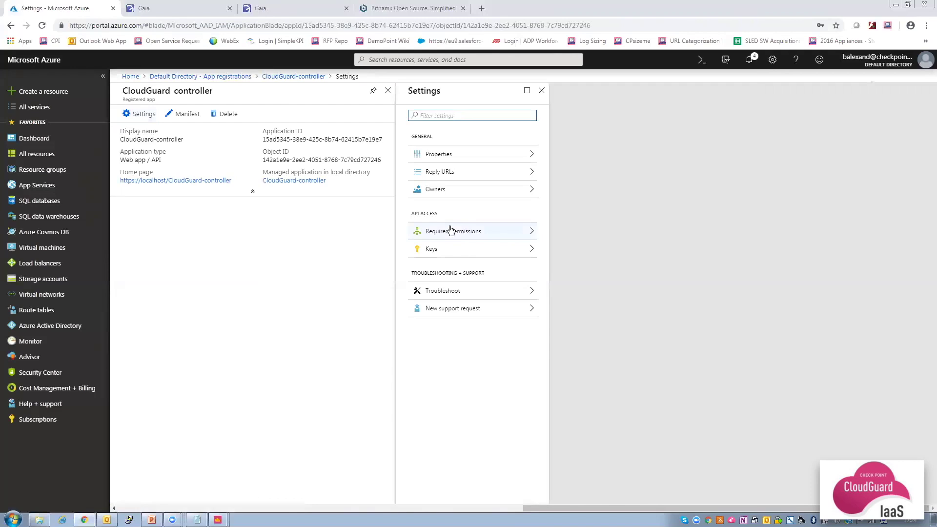
Add and save a password key named CloudGuard that never expires.
click(469, 250)
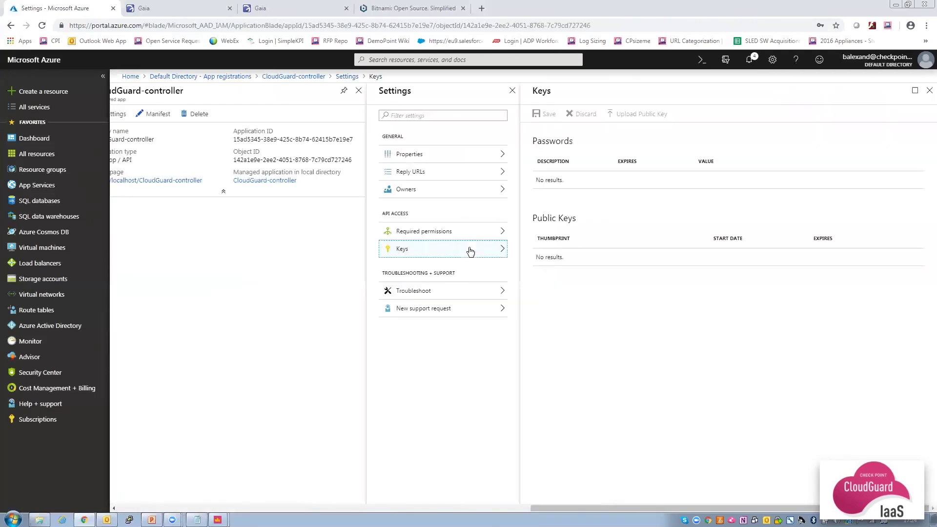
click(560, 197)
text(C)
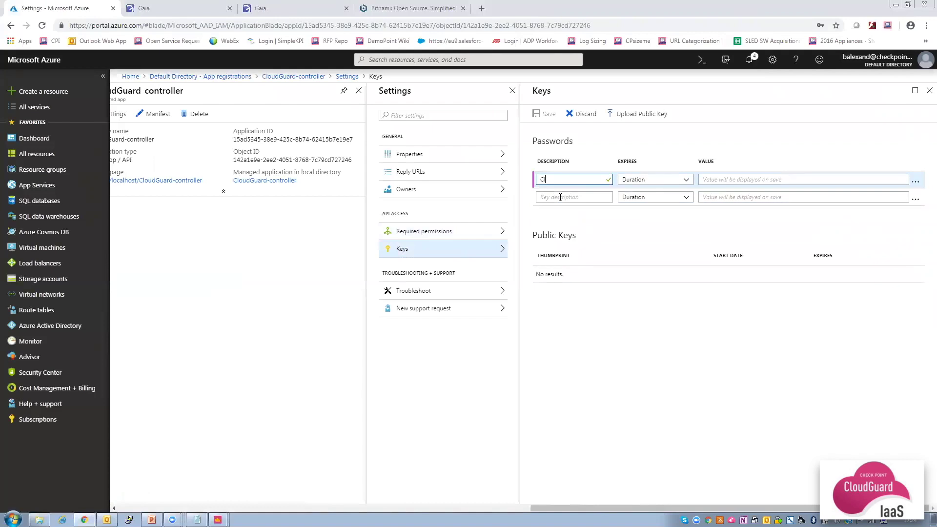
text(loudGuard)
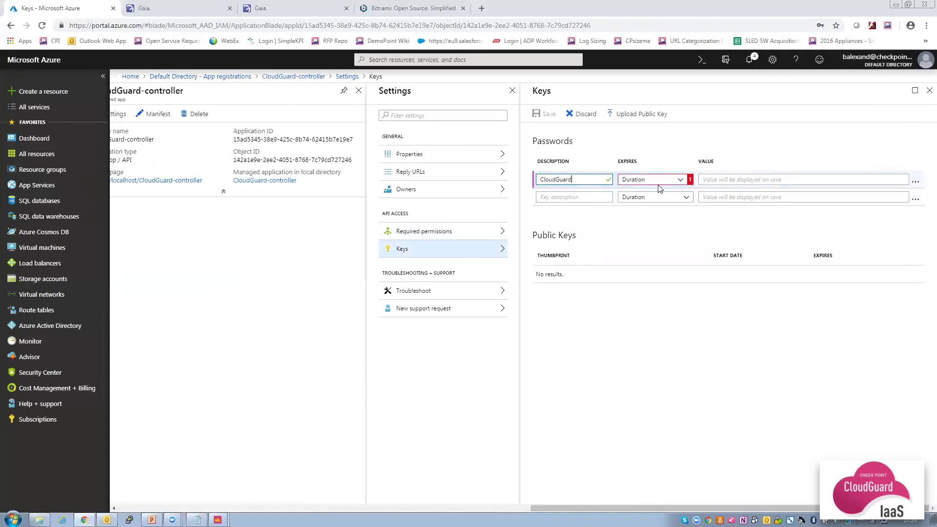
click(659, 184)
click(646, 227)
click(548, 115)
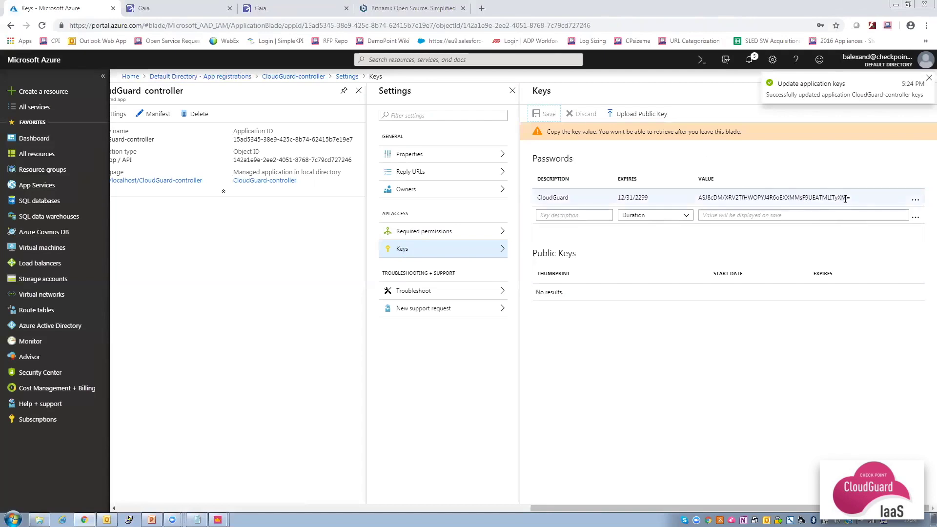
Copy the generated secret value into Notepad under a 'Secret Key' label.
drag(851, 197, 698, 206)
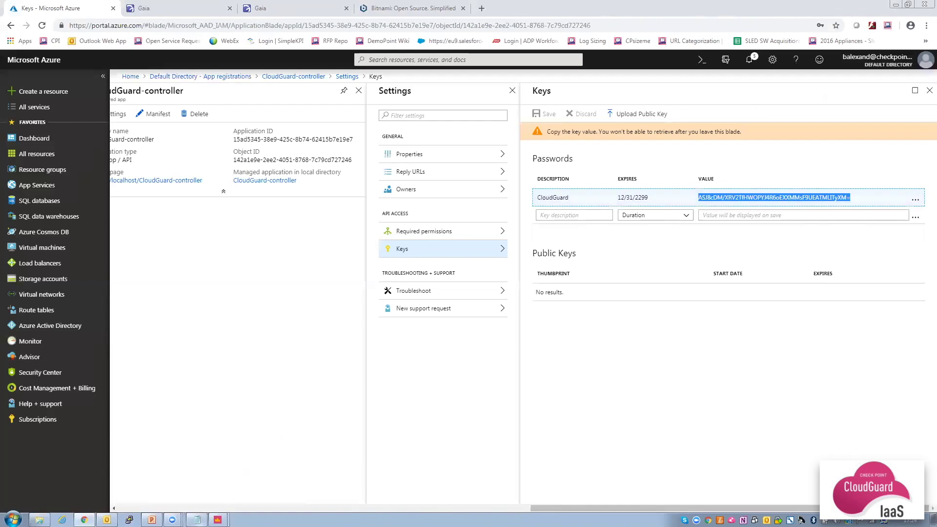
click(197, 520)
text(Se)
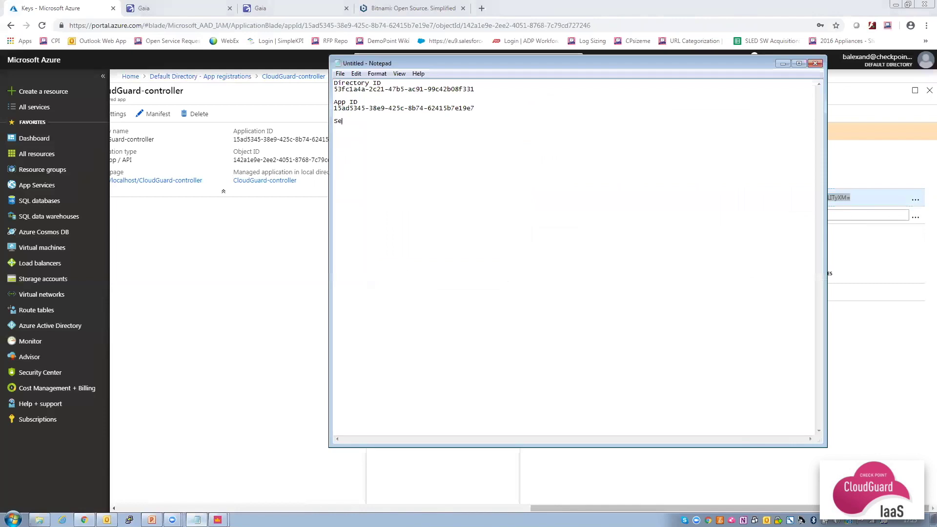
text(cret Key)
key(Return)
key(ctrl+v)
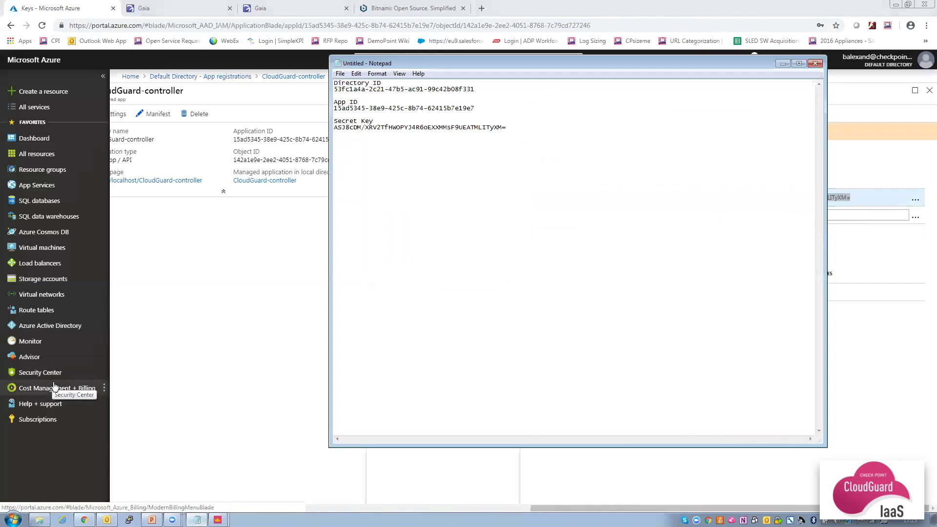
In myVNET-RG's Access control (IAM), assign CloudGuard-controller the Contributor role and save.
click(50, 172)
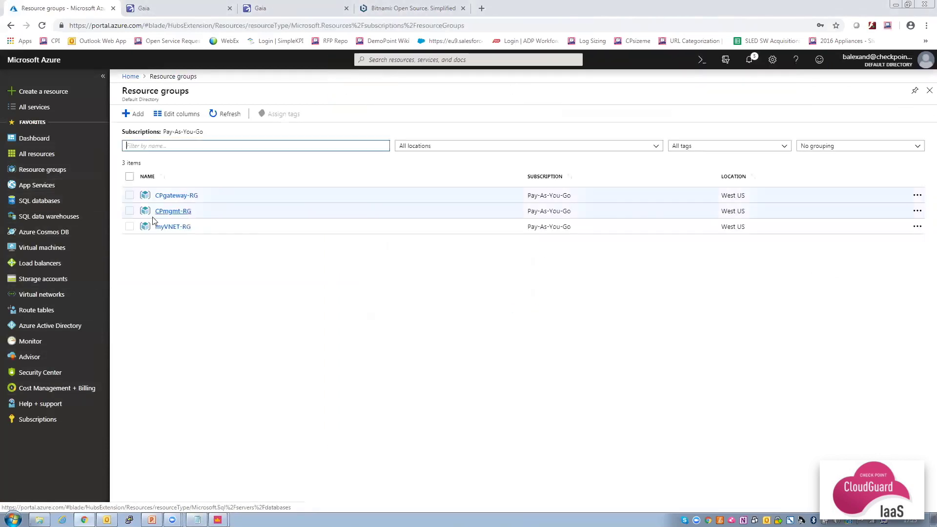
click(174, 228)
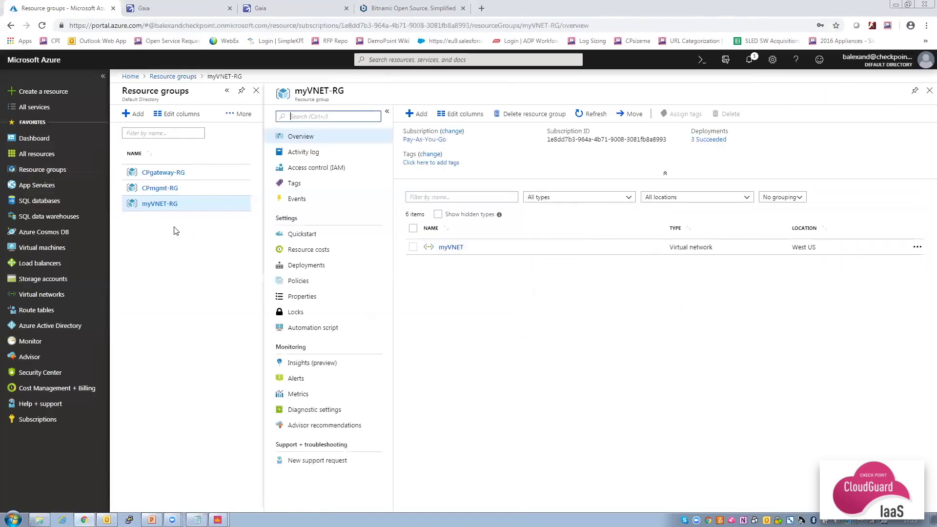
click(310, 169)
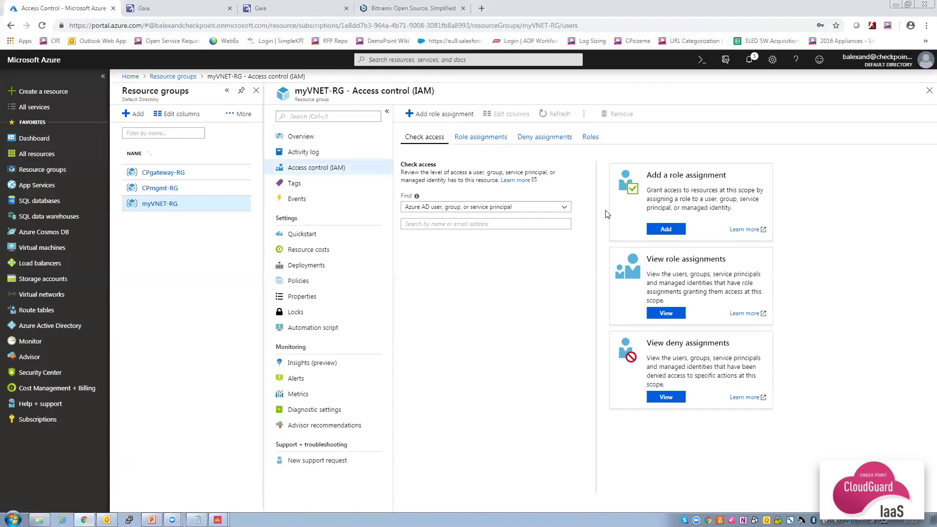
click(436, 117)
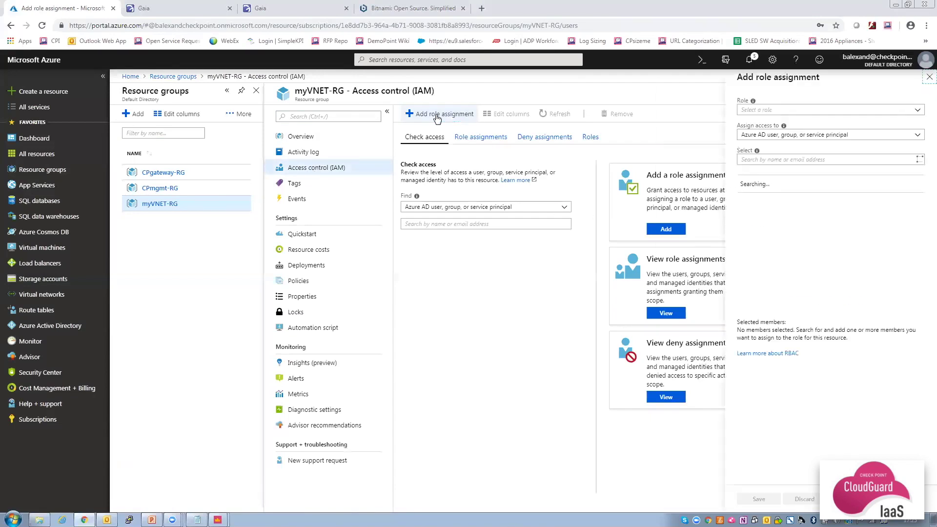
click(780, 110)
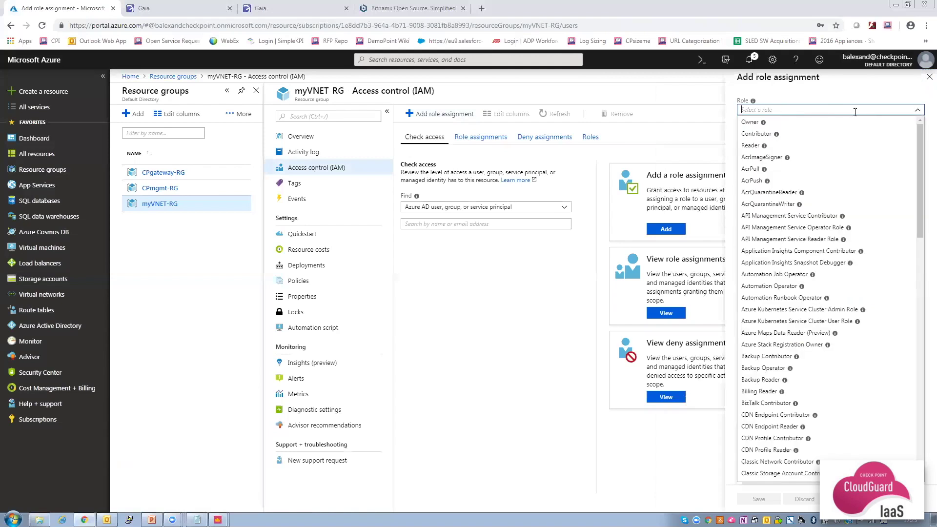
click(796, 134)
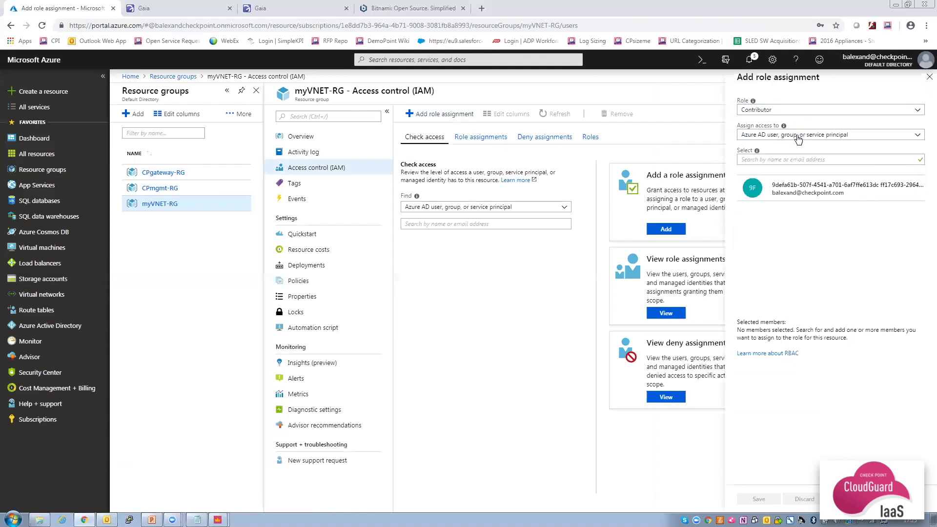
click(795, 161)
text(Cloud)
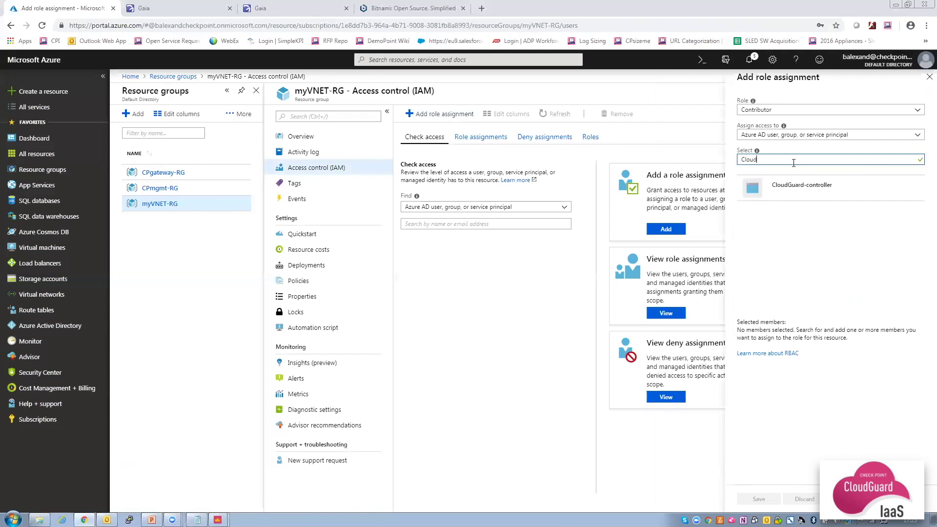
click(796, 188)
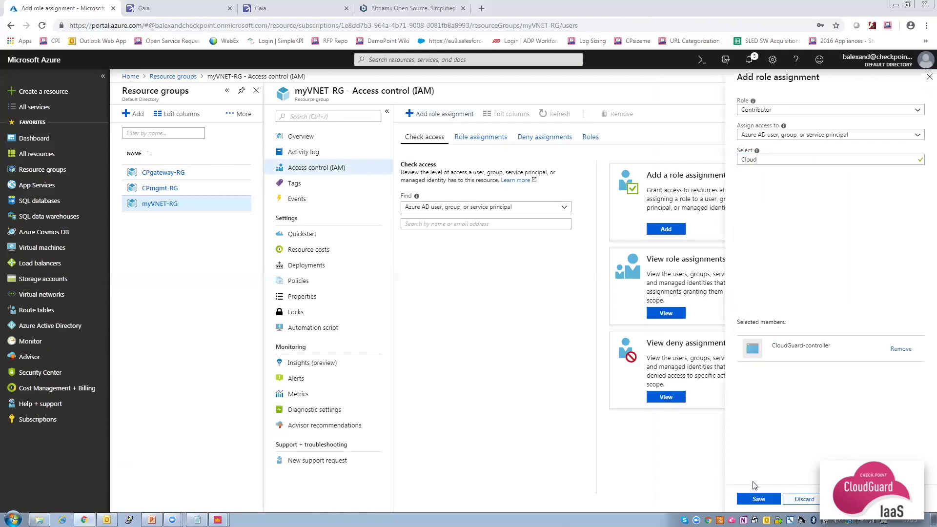
click(758, 500)
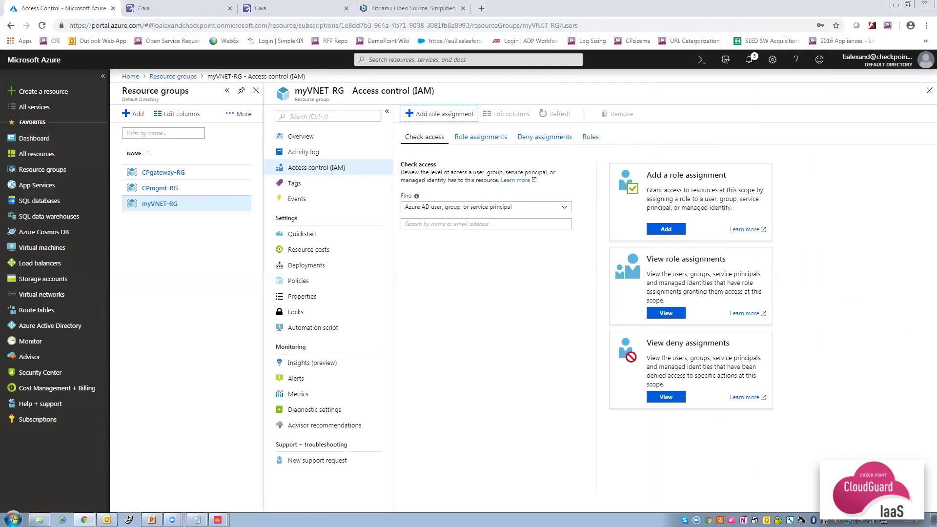
Create a new Microsoft Azure data center object named Azure-controller.
mouse_move(218, 520)
click(220, 485)
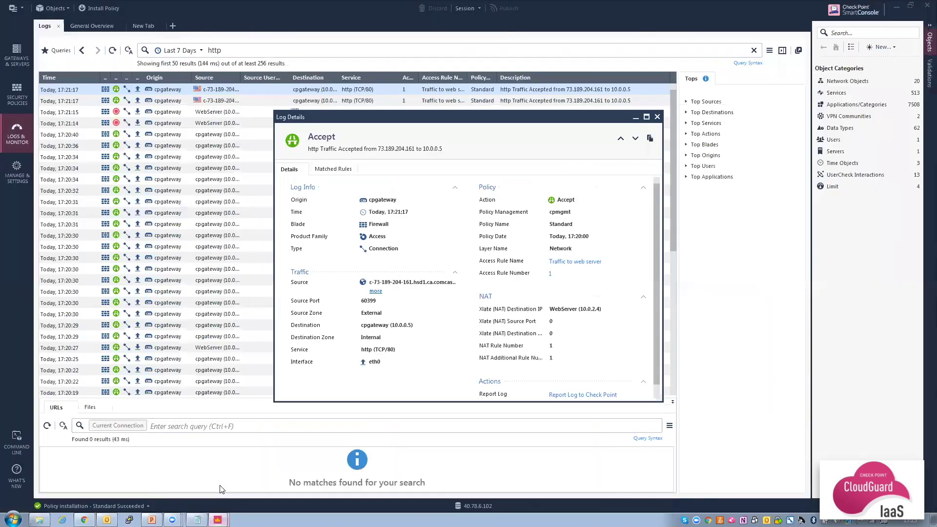
click(656, 117)
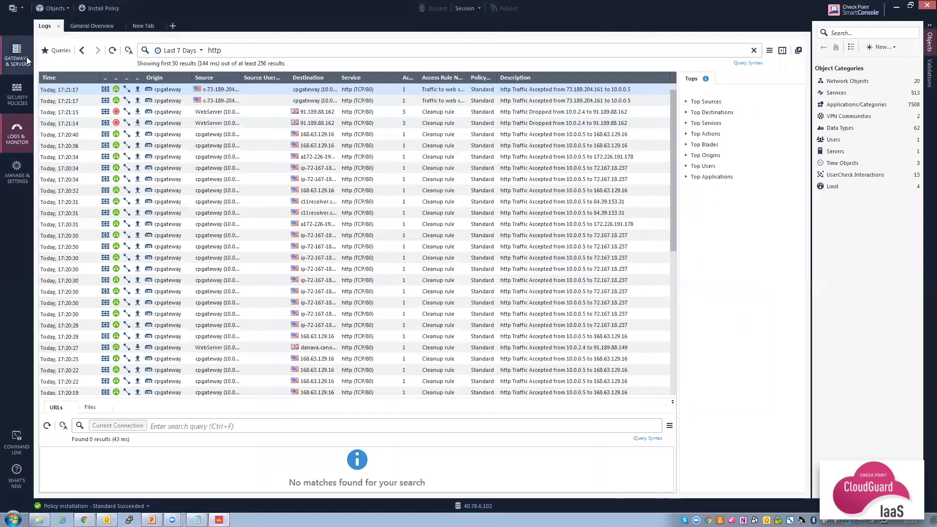
click(18, 99)
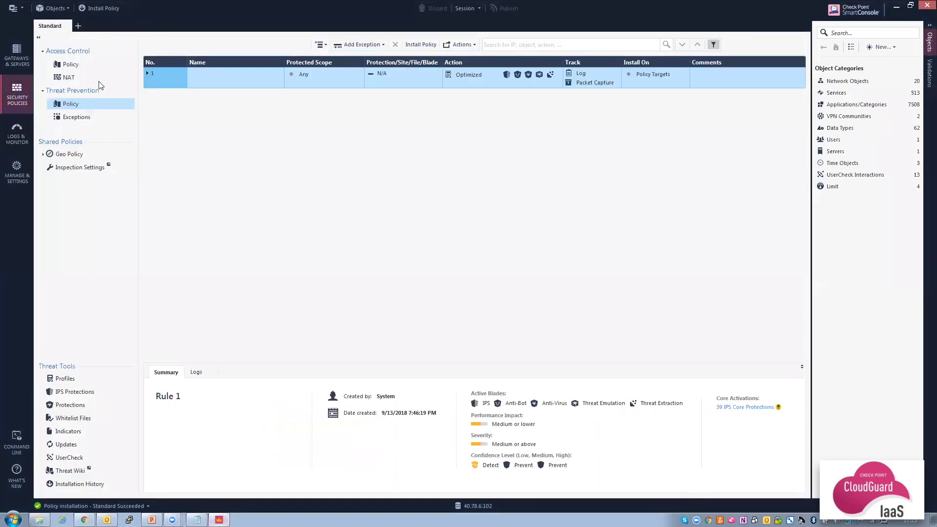
click(883, 49)
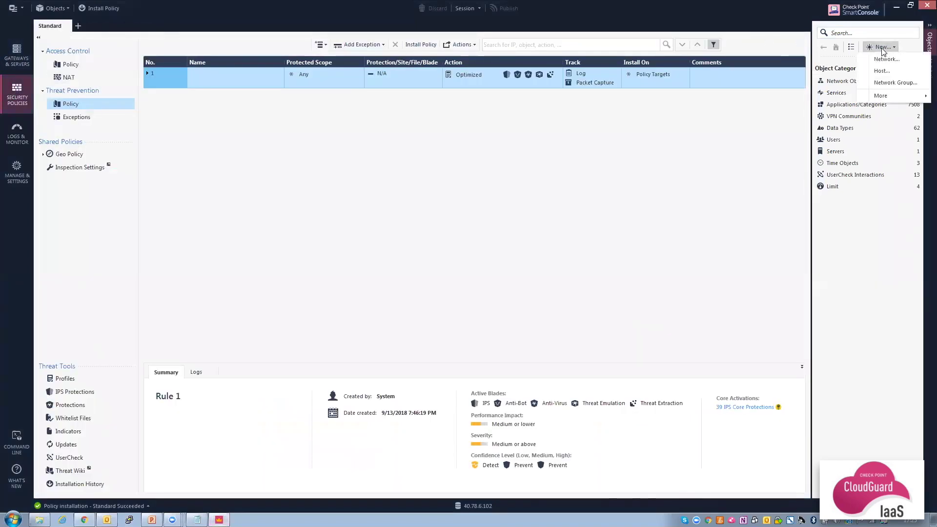
mouse_move(891, 100)
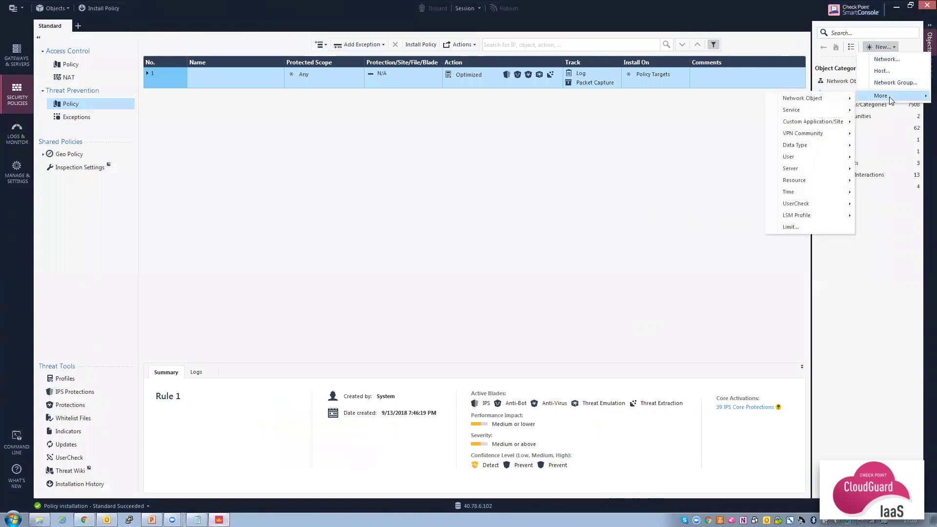
mouse_move(819, 169)
mouse_move(749, 171)
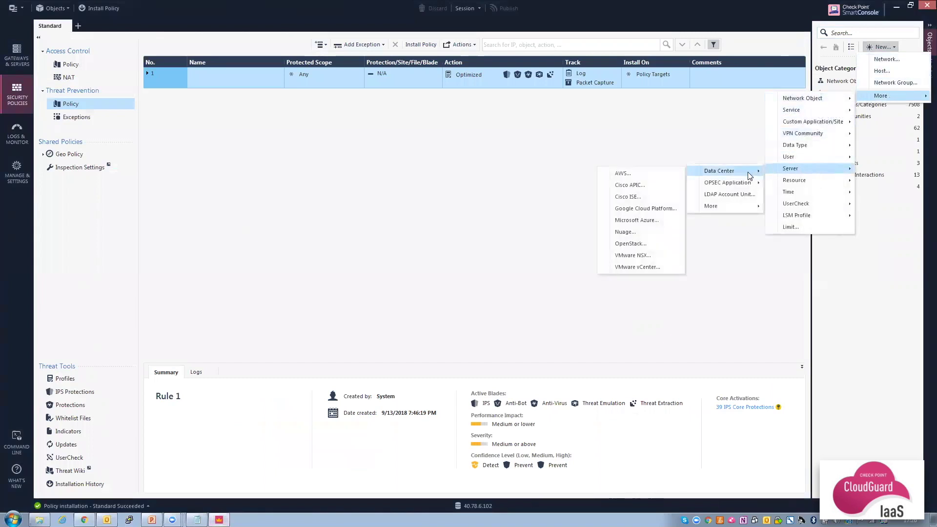
click(640, 220)
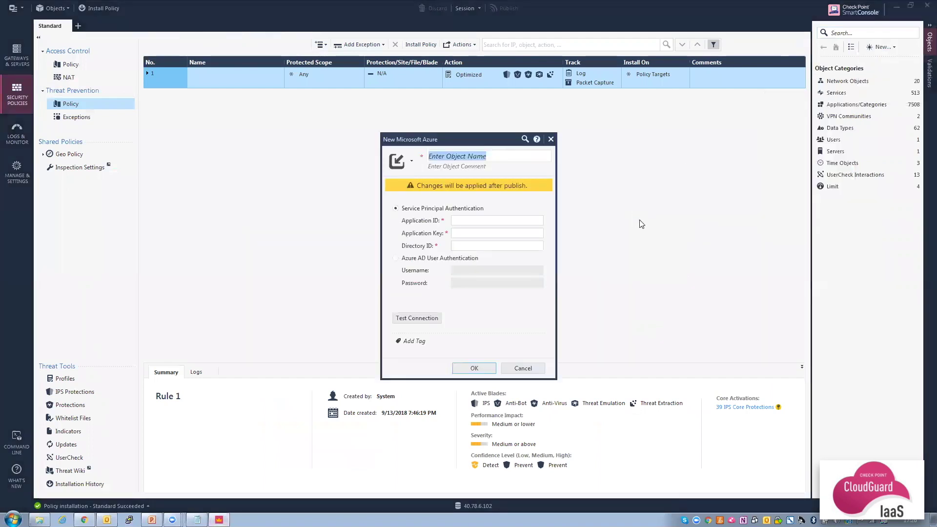
text(Azure)
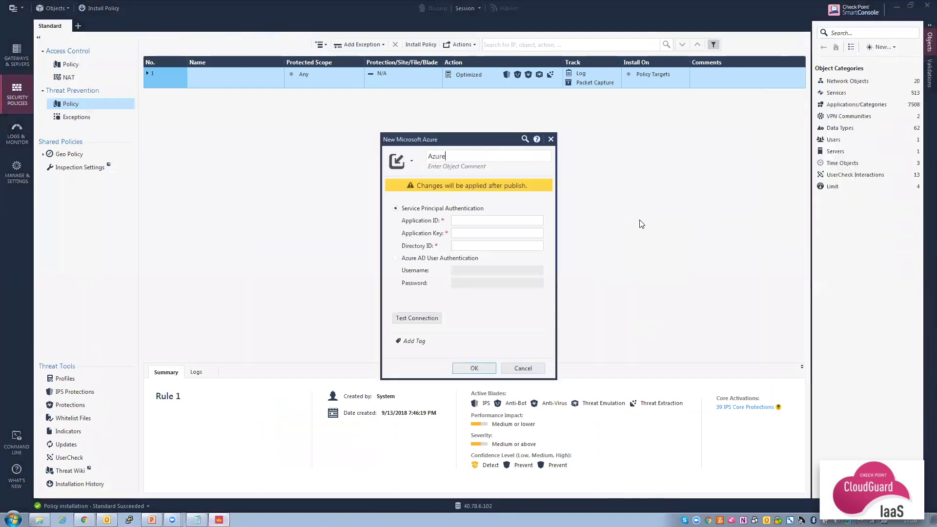
text(-controller)
Fill the Application ID field with the App ID from the Notepad note.
mouse_move(198, 521)
click(195, 499)
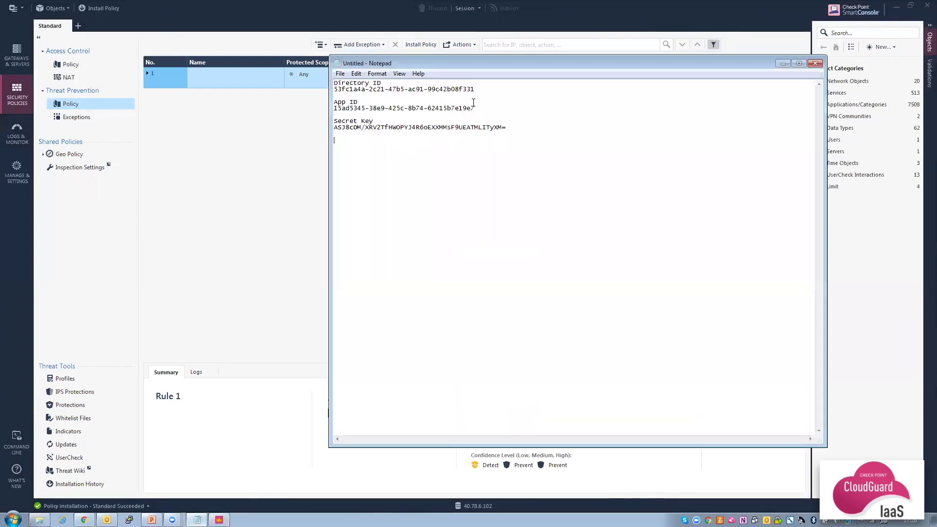
drag(475, 108, 333, 110)
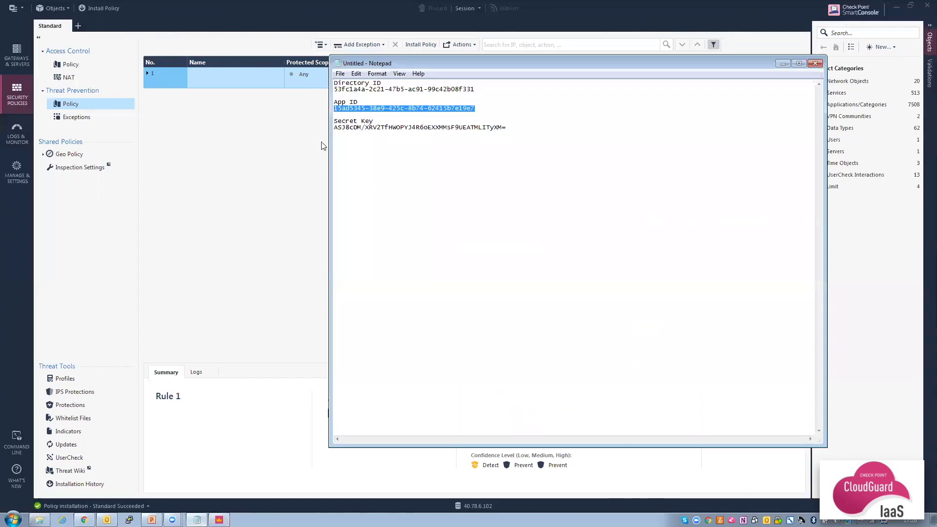
click(218, 520)
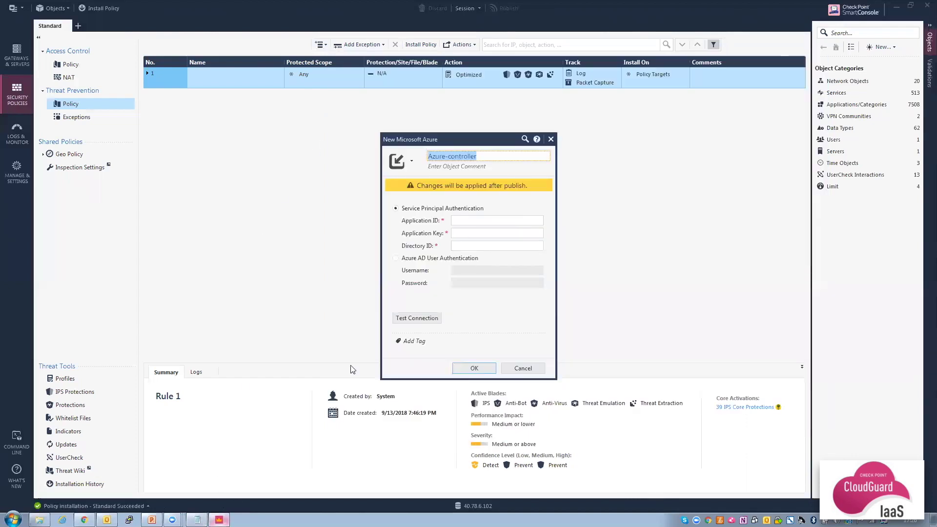
click(498, 221)
key(ctrl+v)
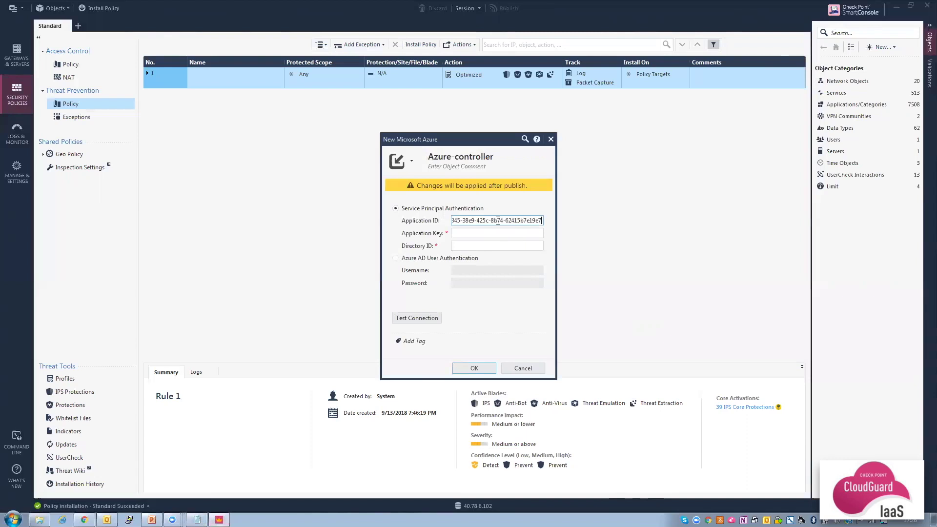
Fill the Application Key field with the secret key from the note.
click(197, 520)
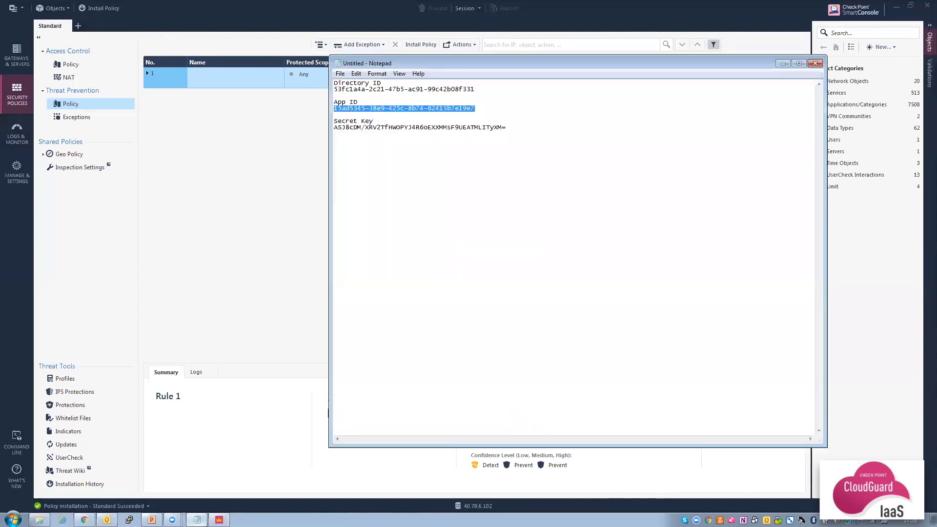
drag(508, 128, 336, 129)
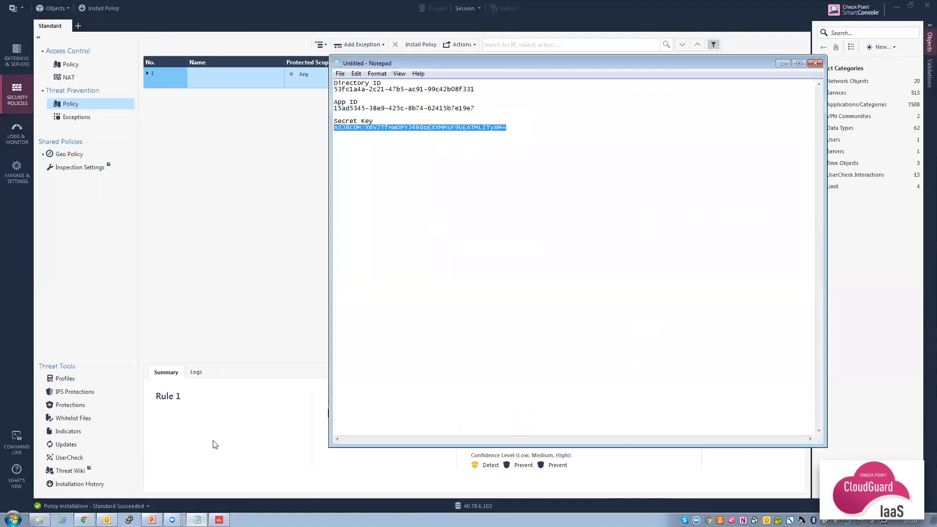
click(197, 519)
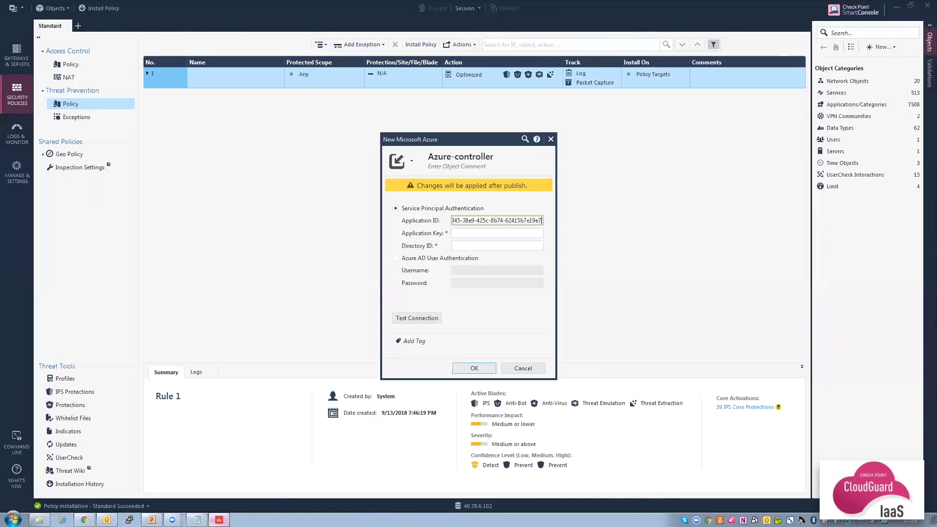
click(469, 233)
key(ctrl+v)
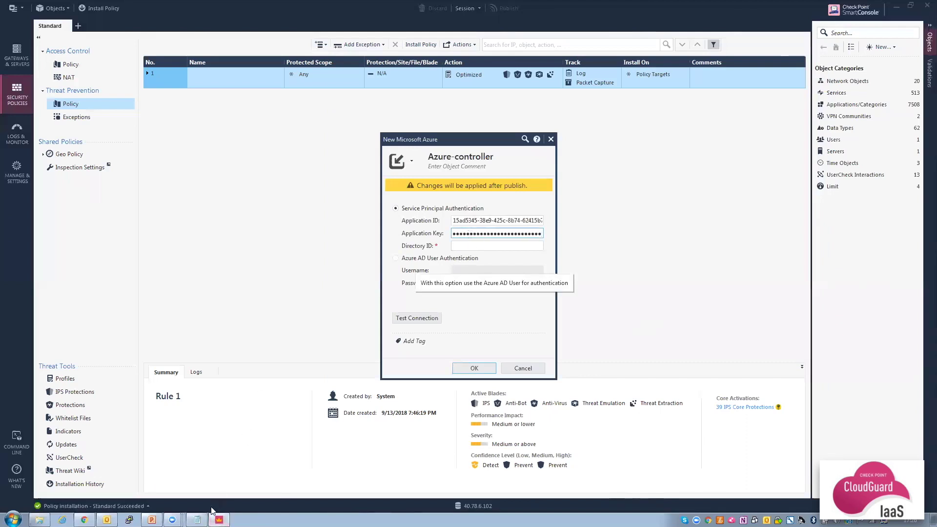
Fill the Directory ID field with the Azure Directory ID from the note.
click(197, 519)
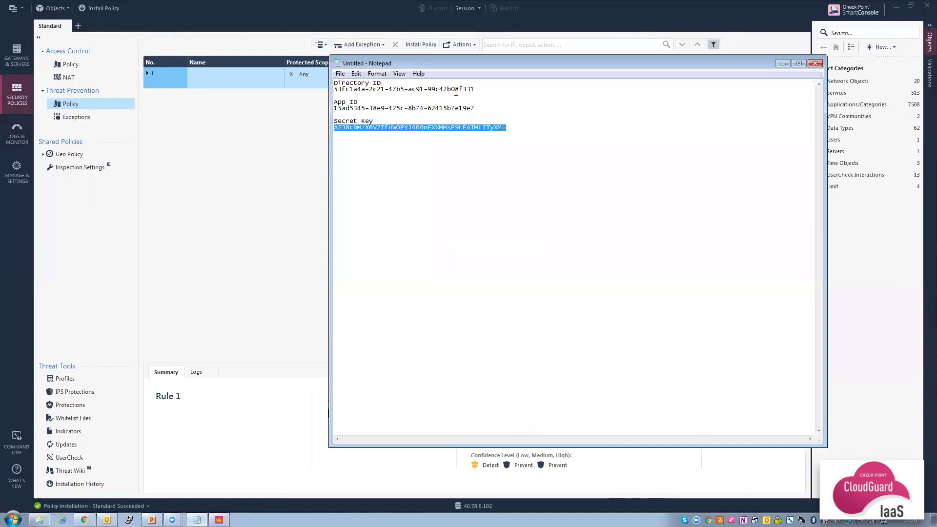
drag(476, 89, 333, 90)
key(ctrl+c)
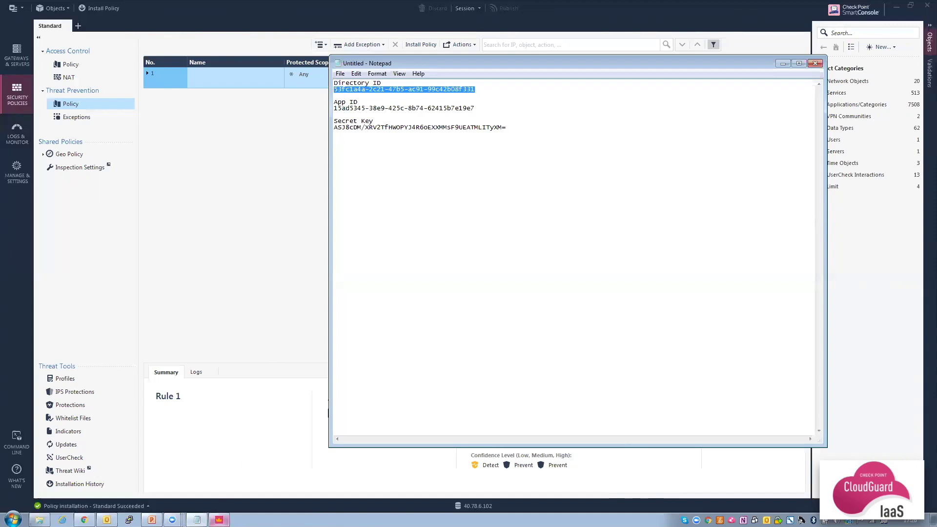
click(219, 520)
click(486, 246)
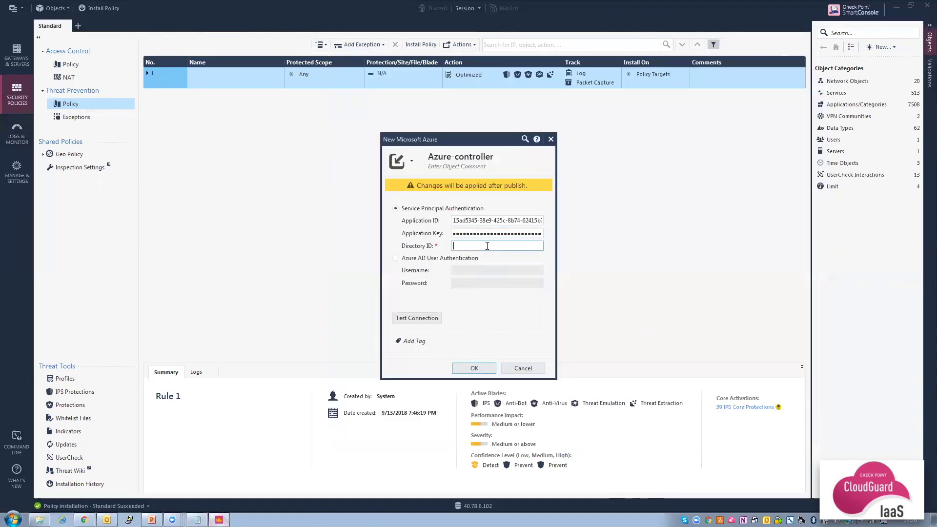
key(ctrl+v)
Test the Azure connection, save Azure-controller, and publish the session.
click(422, 321)
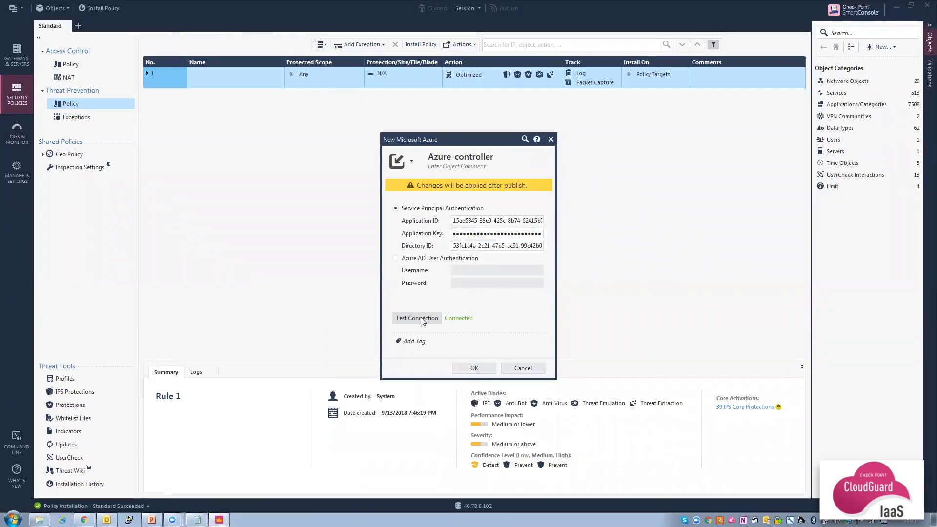
click(476, 369)
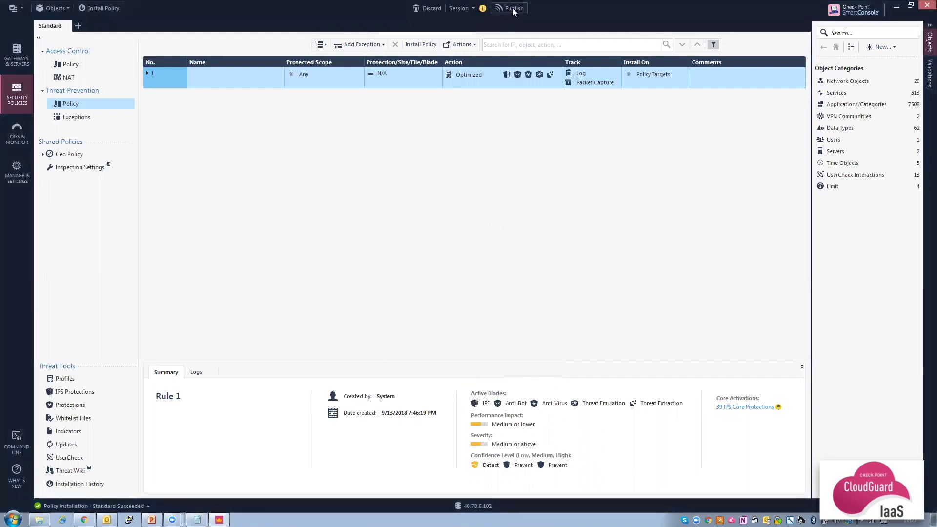
click(511, 8)
click(511, 326)
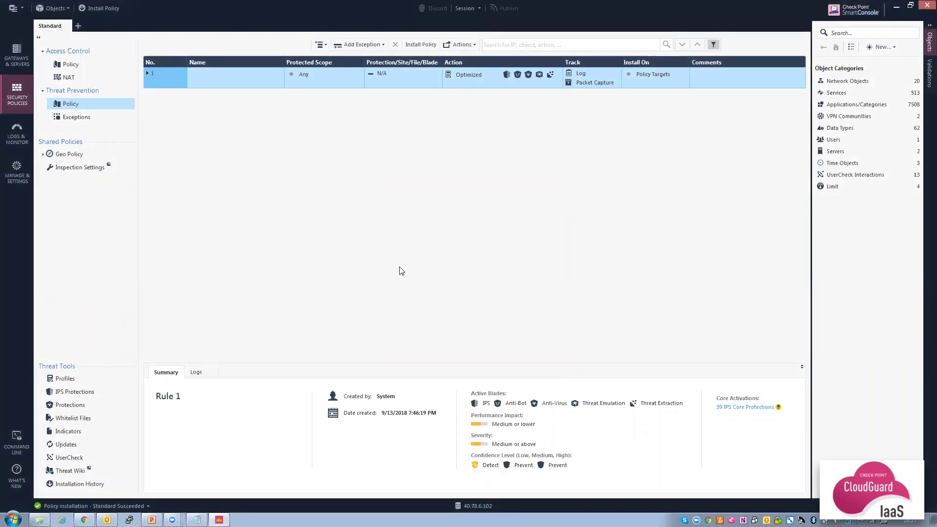
Insert a new Access Control rule above the existing rule 1, Traffic to web server.
click(78, 67)
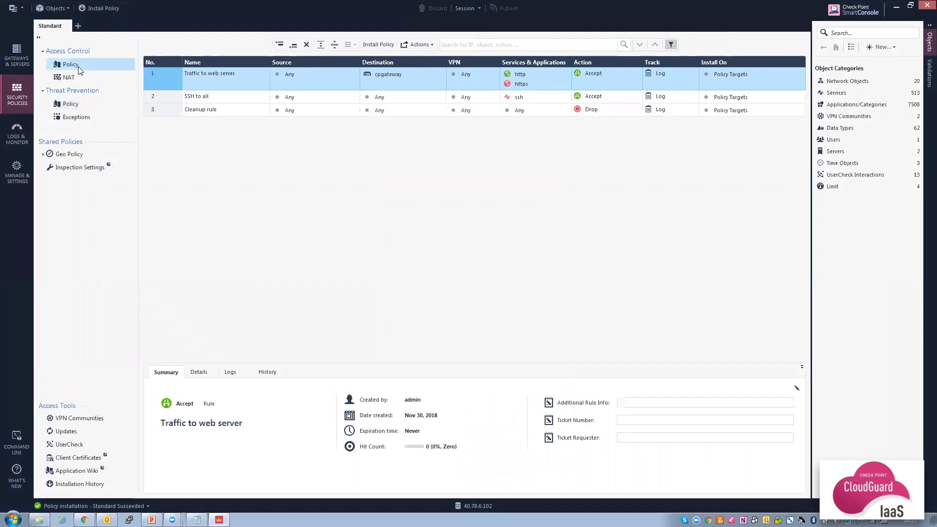
right_click(166, 80)
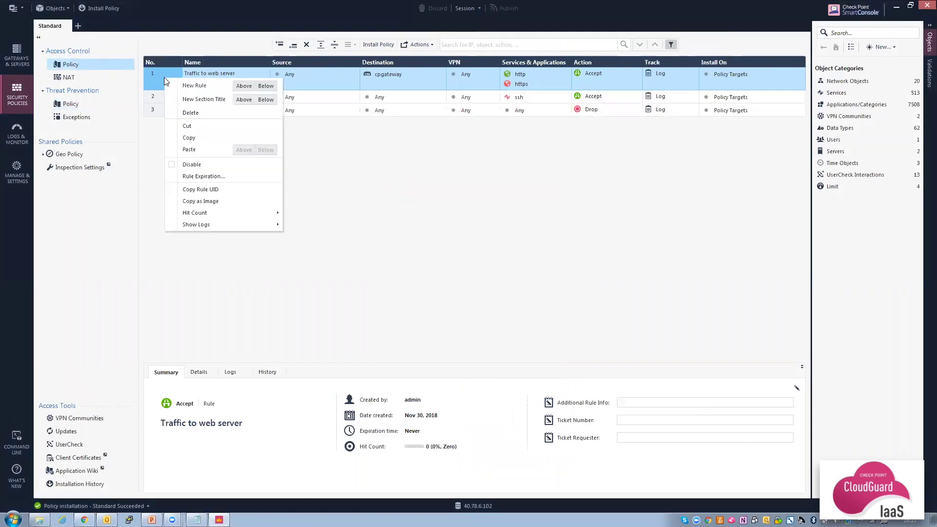
click(243, 87)
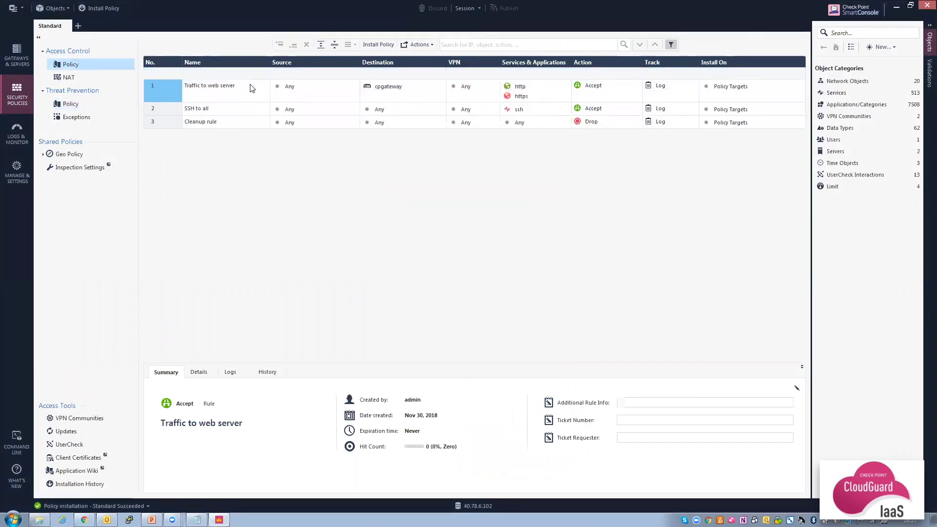
Set the new rule's source to Azure VM myWeb, imported from the Azure-controller data center.
click(355, 72)
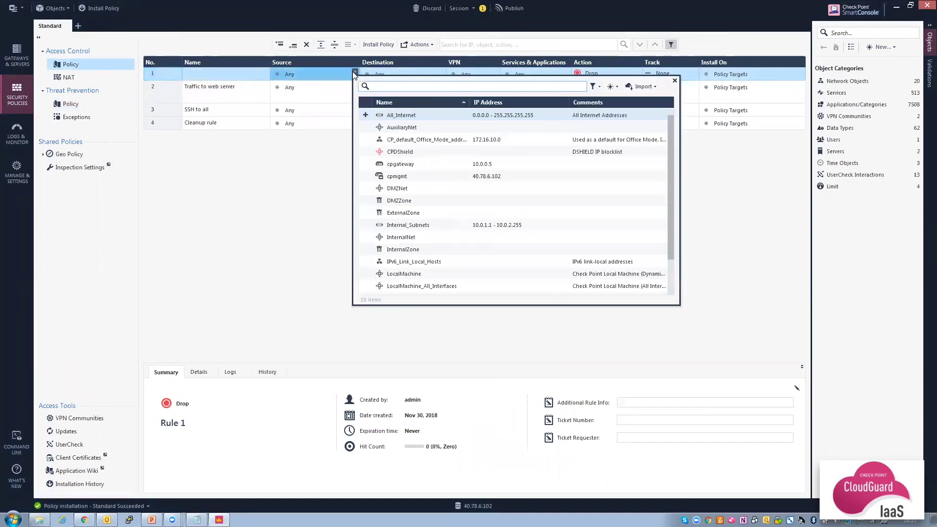
click(651, 88)
mouse_move(658, 98)
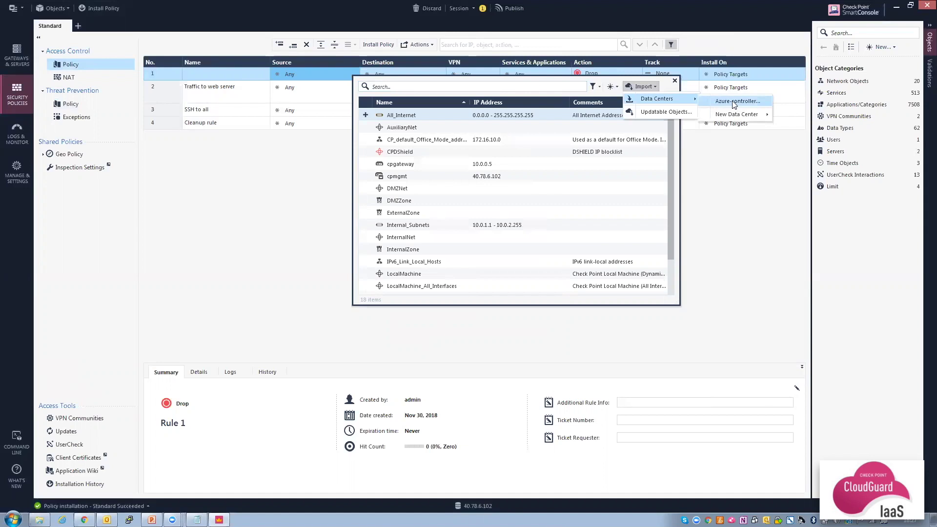
click(733, 102)
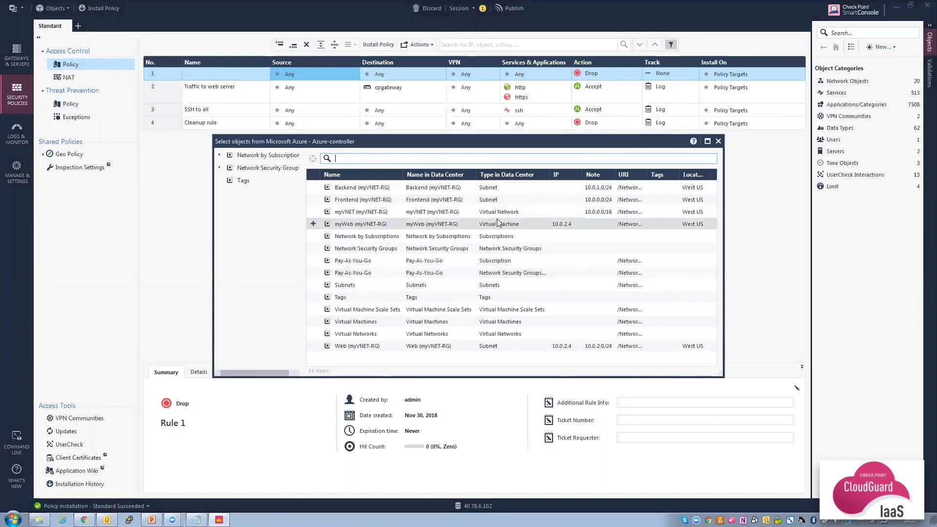
text(myWeb)
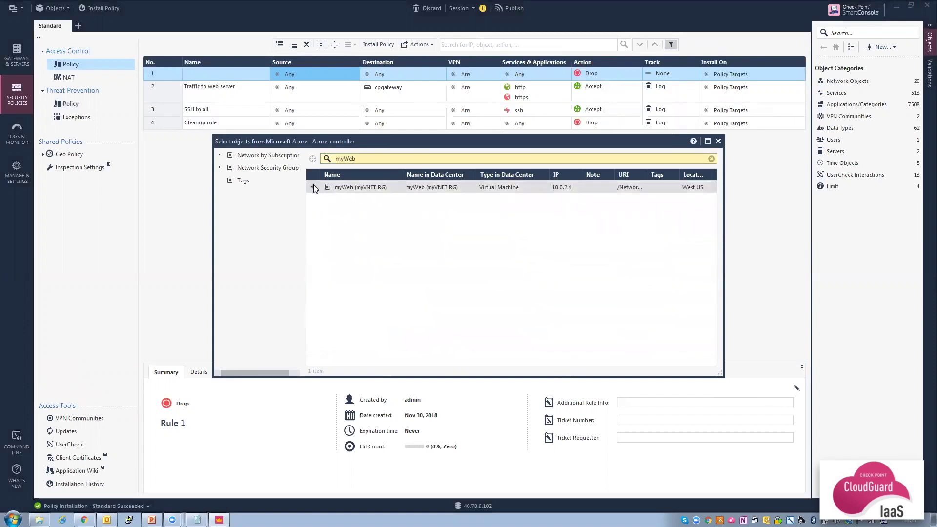
click(314, 187)
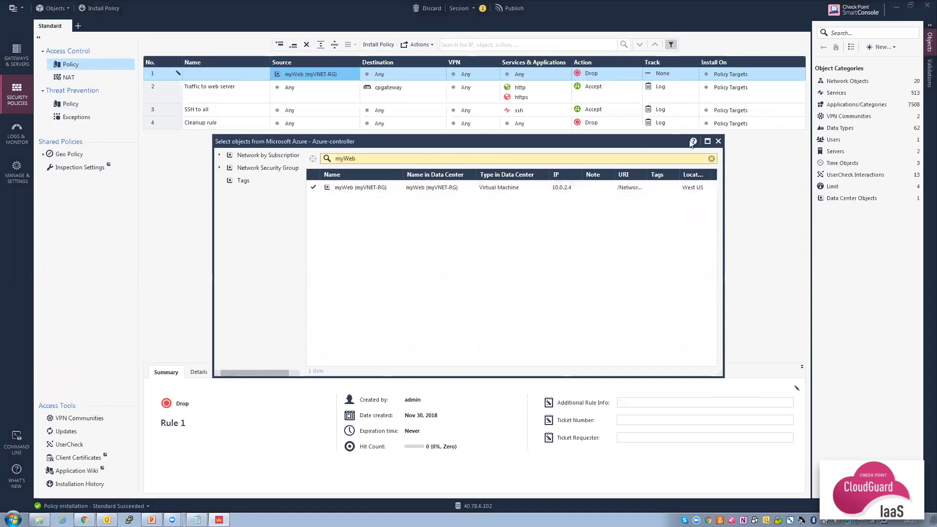
click(717, 142)
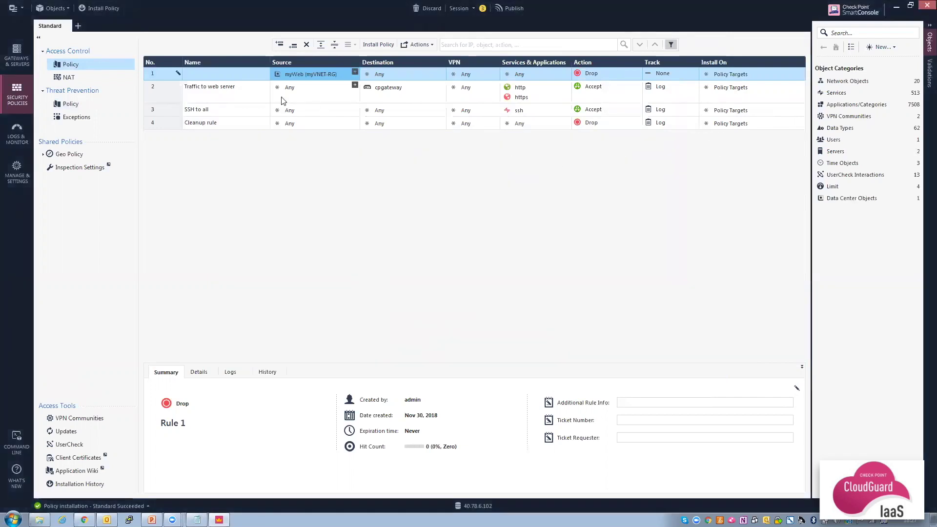
mouse_move(297, 73)
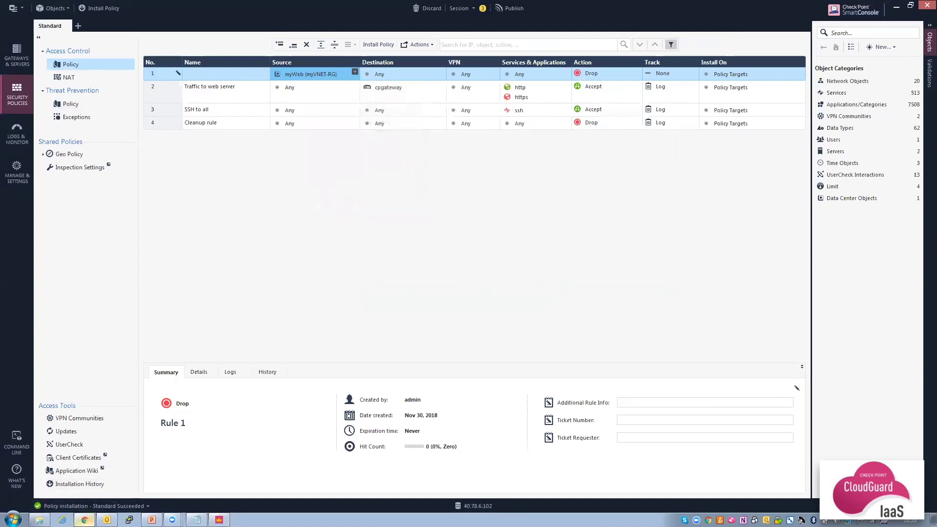
click(84, 520)
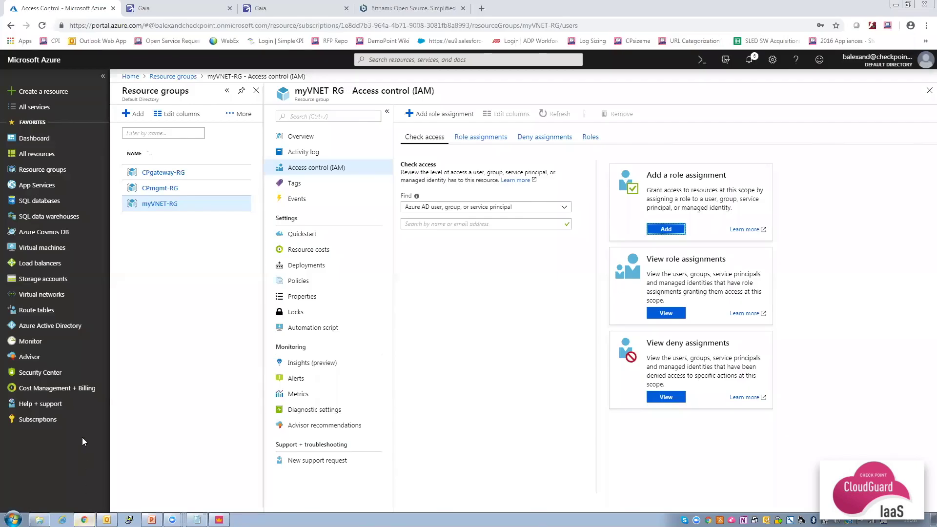
Make ipconfig1 on myweb696 in myVNET-RG static at 10.0.2.100 and save.
click(47, 173)
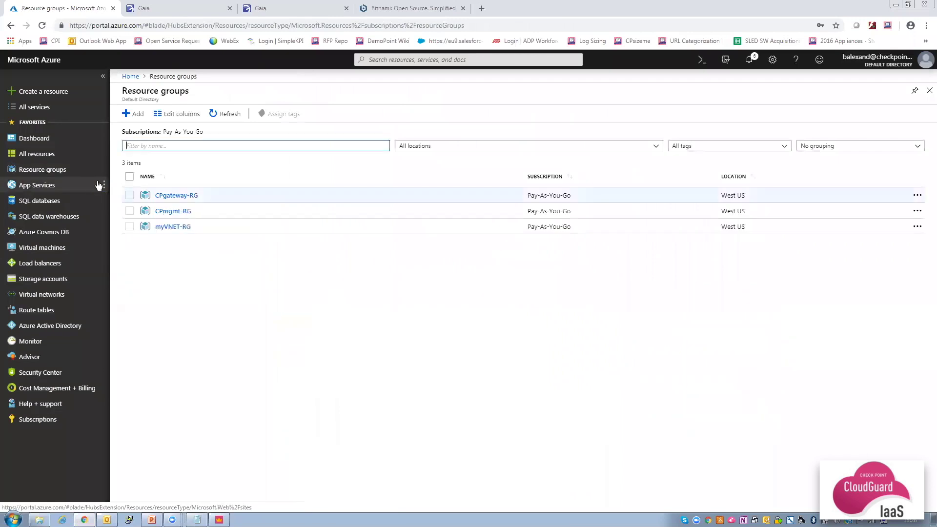
click(177, 226)
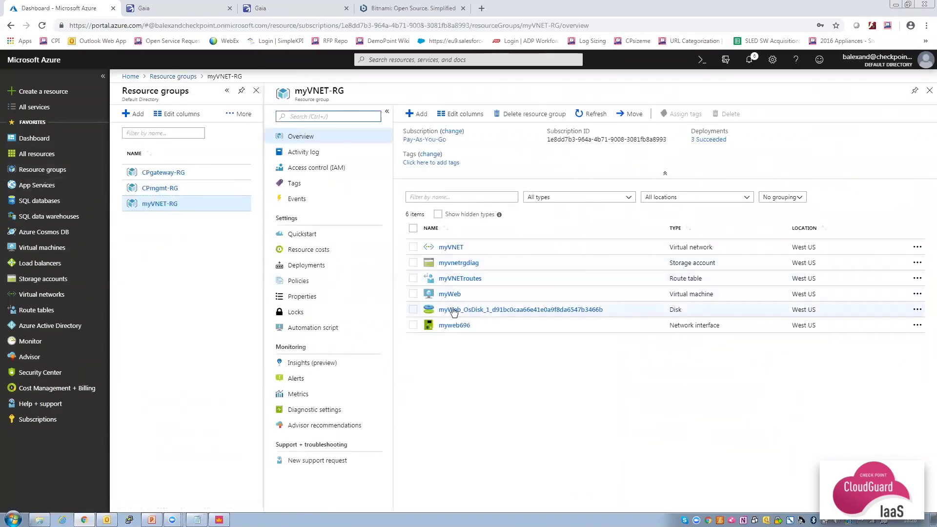
click(455, 326)
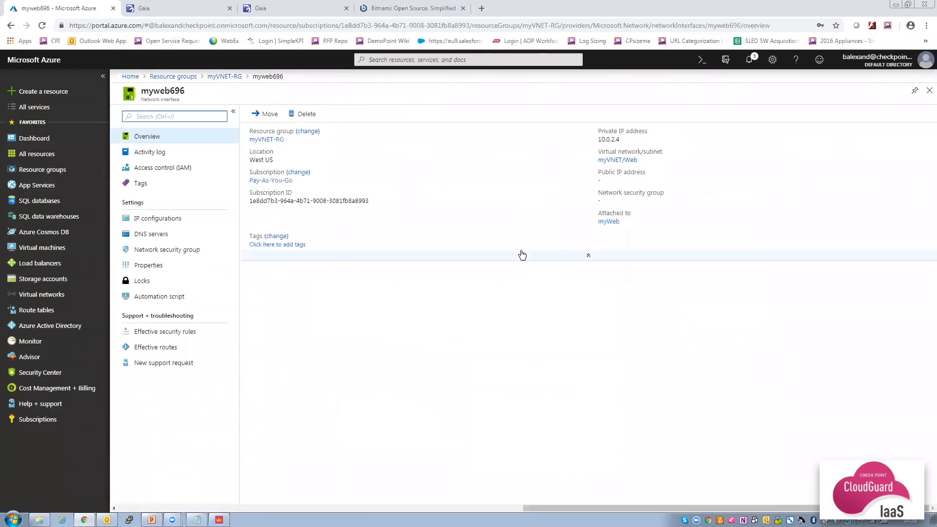
mouse_move(611, 140)
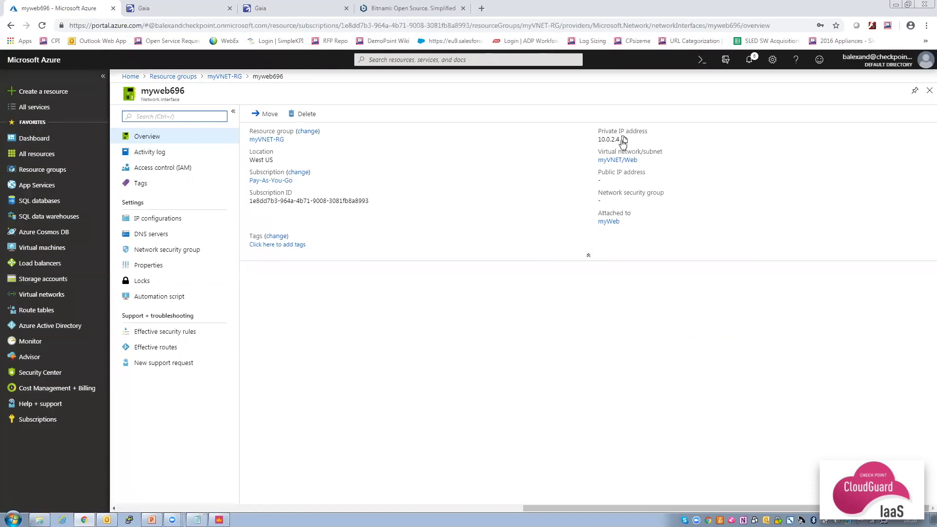
click(174, 221)
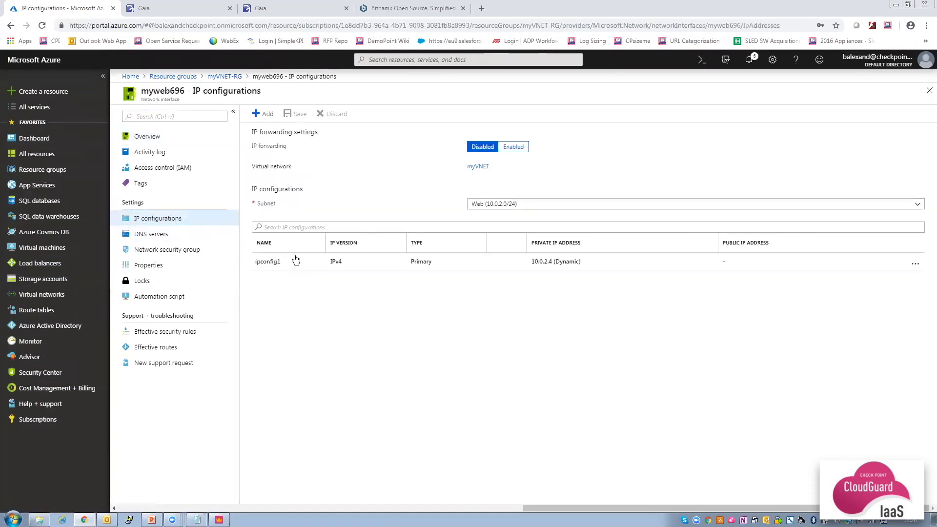
click(299, 263)
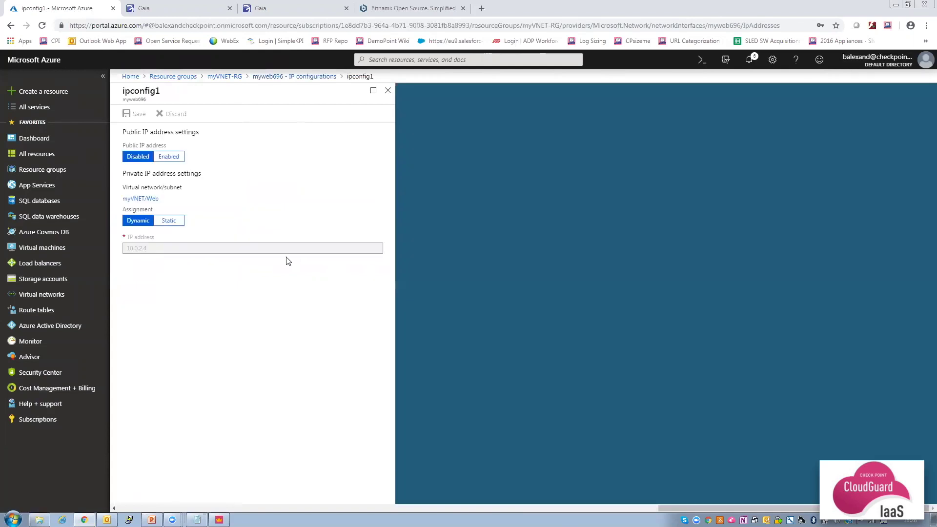
click(166, 221)
click(168, 248)
text(100)
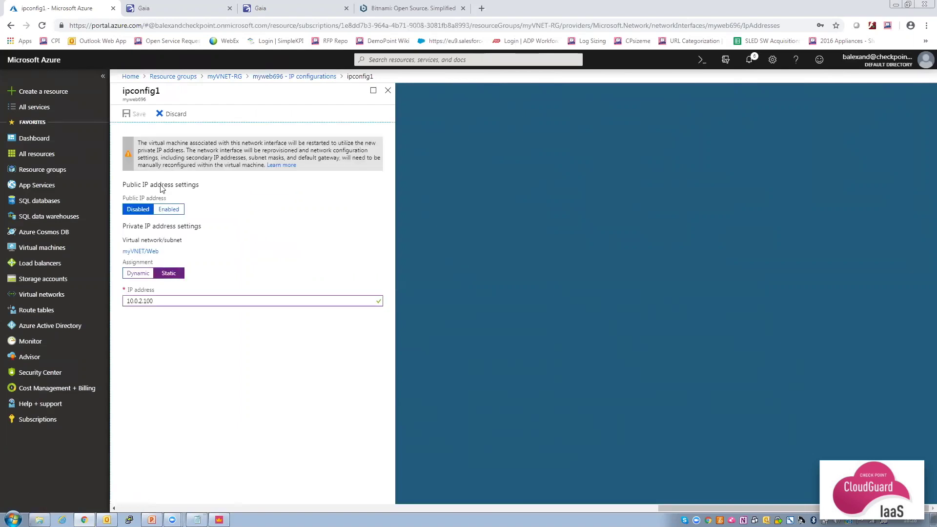
click(138, 115)
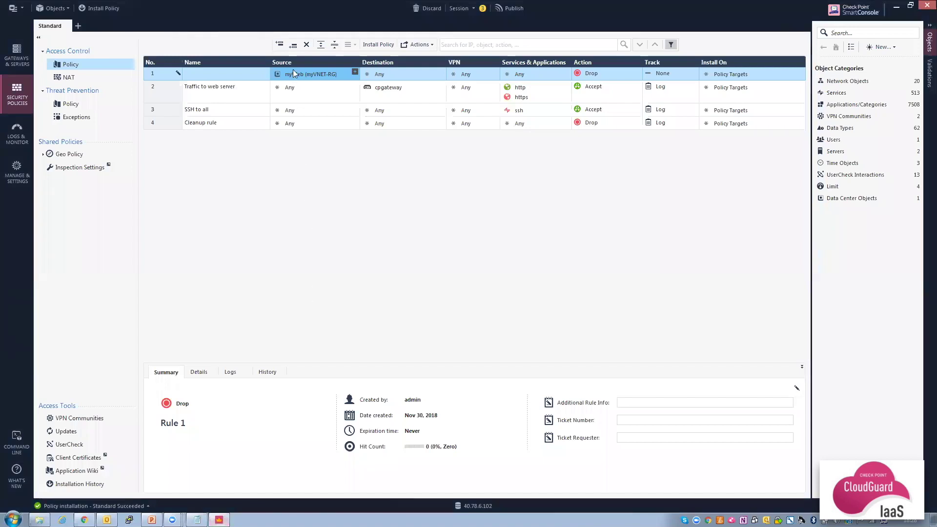
Show the myWeb (myVNET-RG) source object's details in rule 1, still listing IP 10.0.2.4.
mouse_move(293, 72)
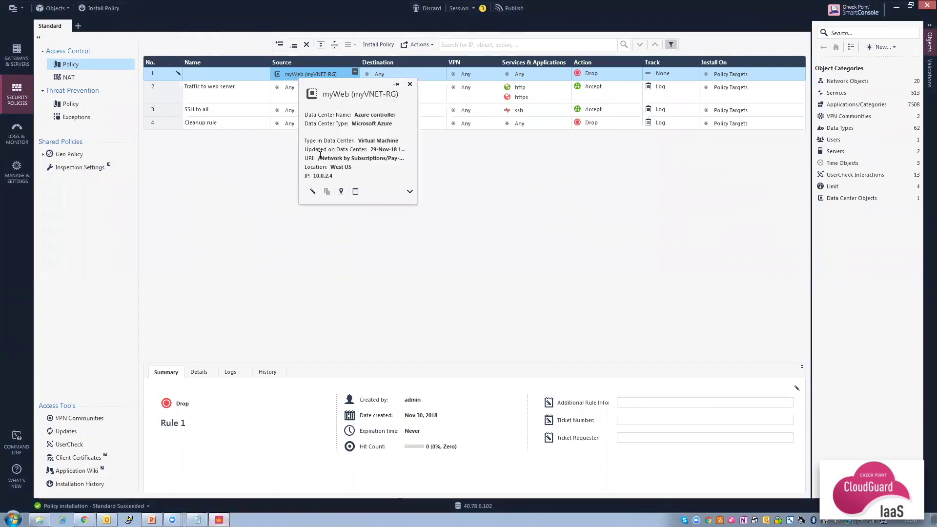